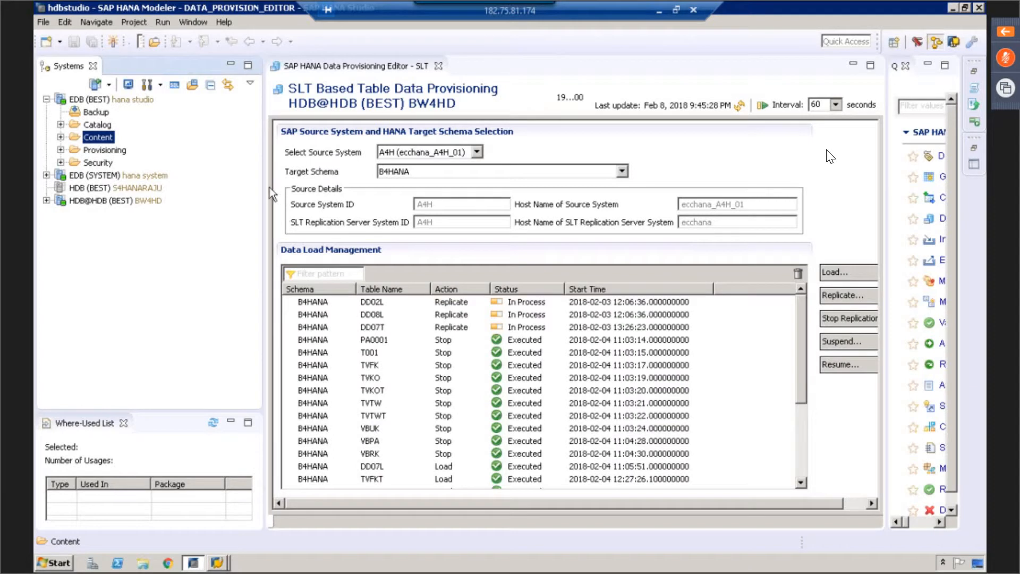
# Widen the Systems view, expand the Catalog of EDB (BEST), and locate and expand the BEST schema.
pyautogui.moveTo(278, 189); pyautogui.dragTo(326, 189)
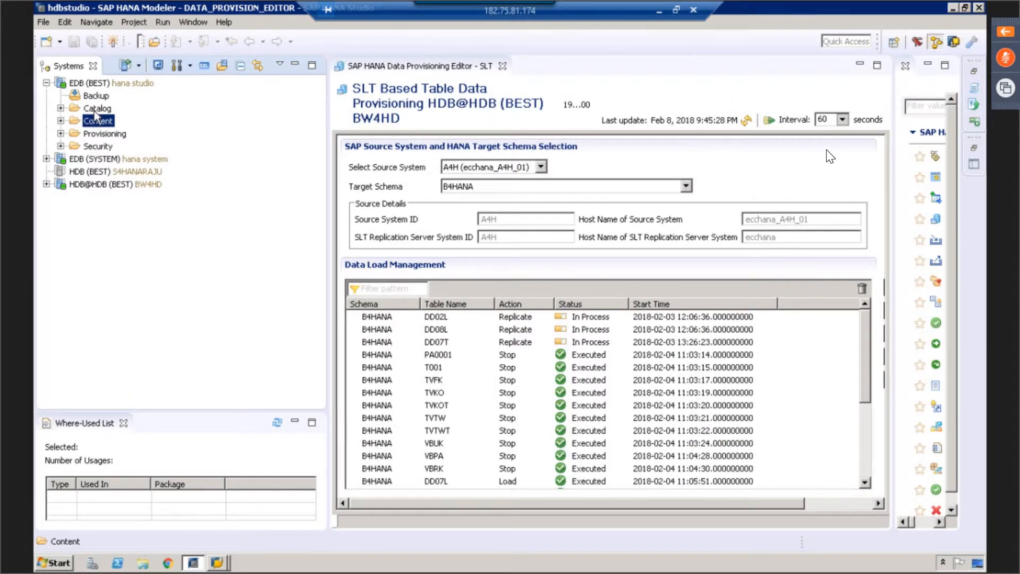
pyautogui.doubleClick(94, 109)
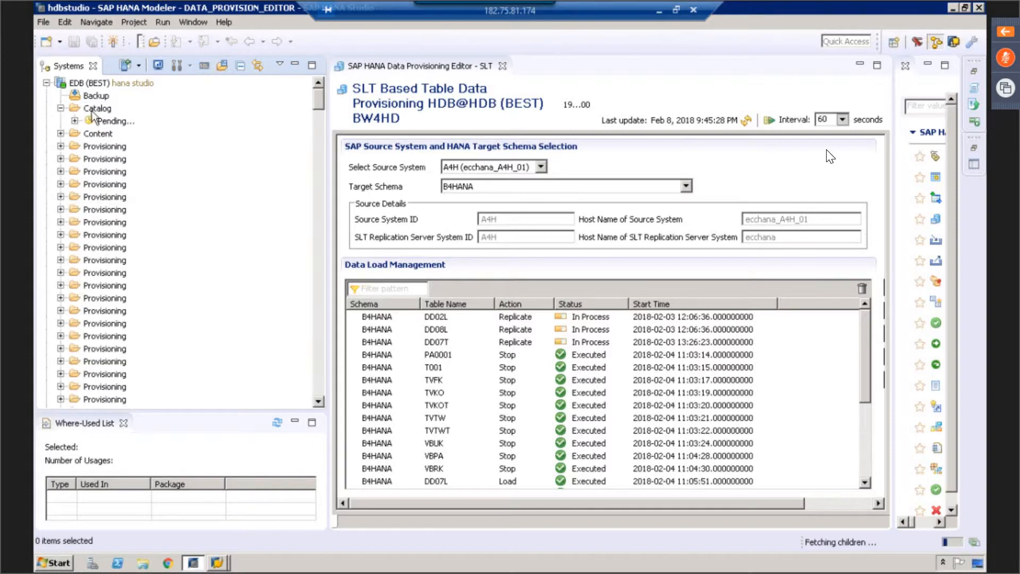
pyautogui.click(112, 151)
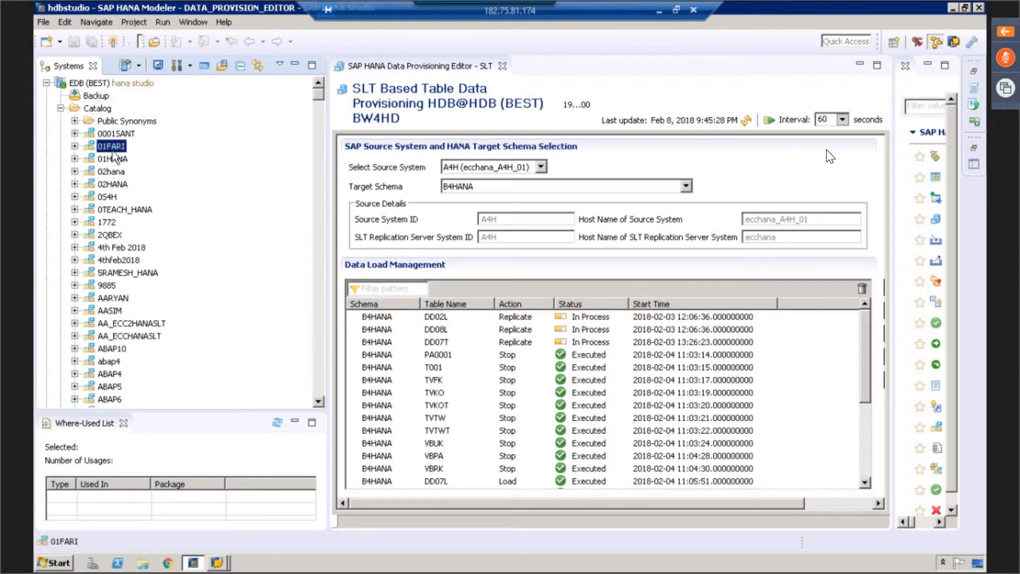
pyautogui.write('best')
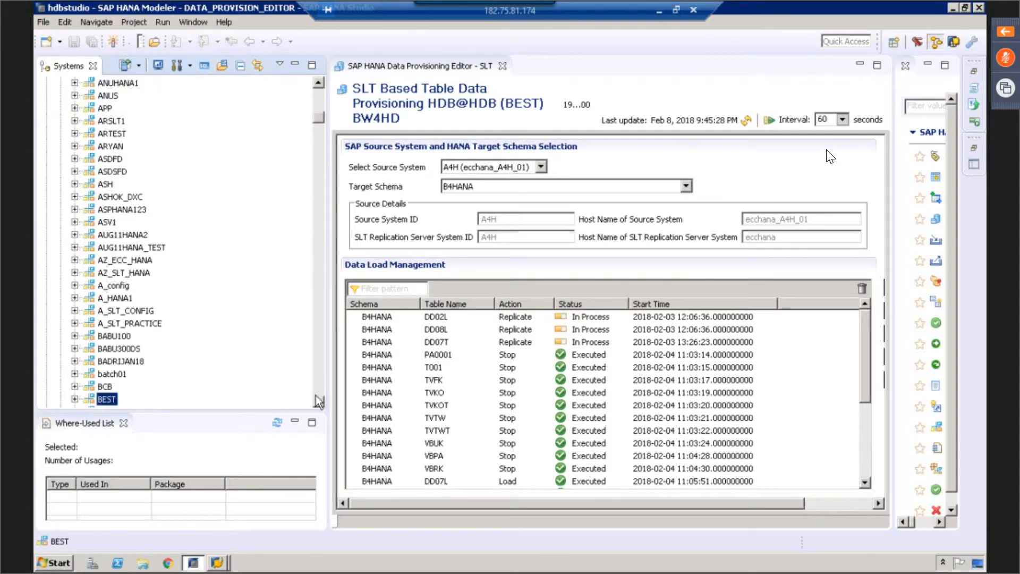
pyautogui.scroll(-3, 315, 397)
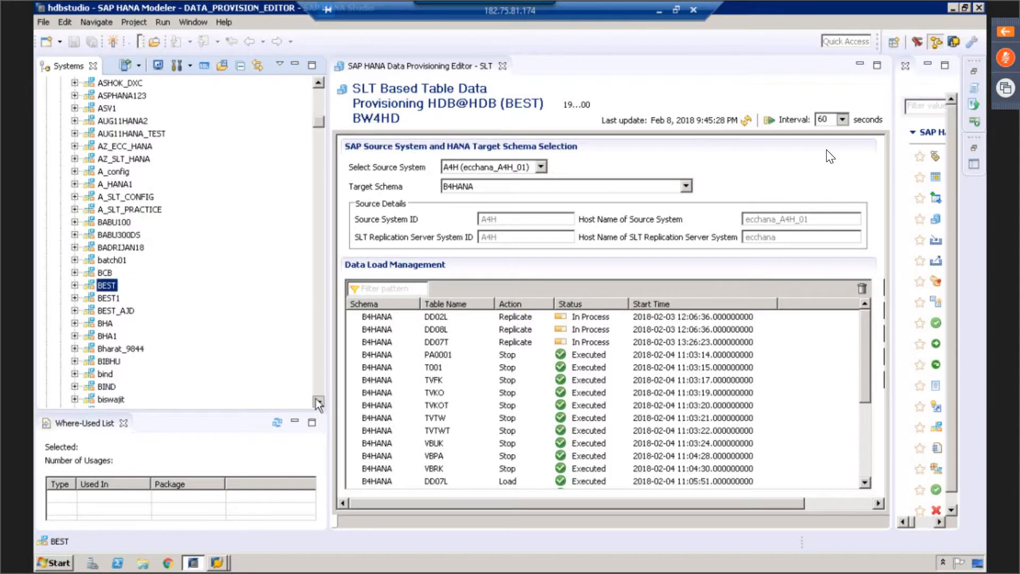
pyautogui.scroll(-2, 315, 399)
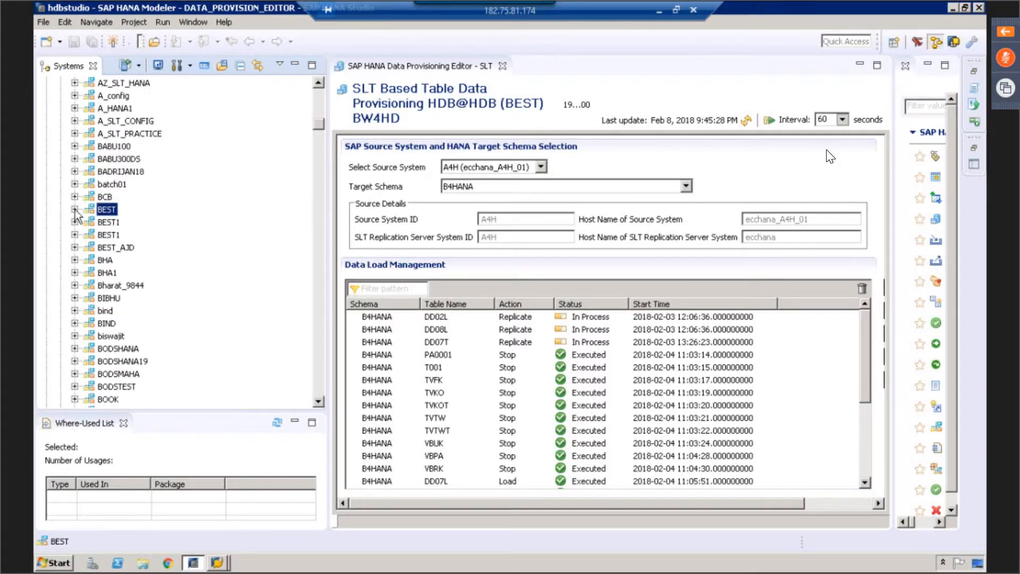
pyautogui.click(74, 210)
# Remove the *KNA1* filter from the BEST schema's Tables folder and expand the folder.
pyautogui.click(126, 323)
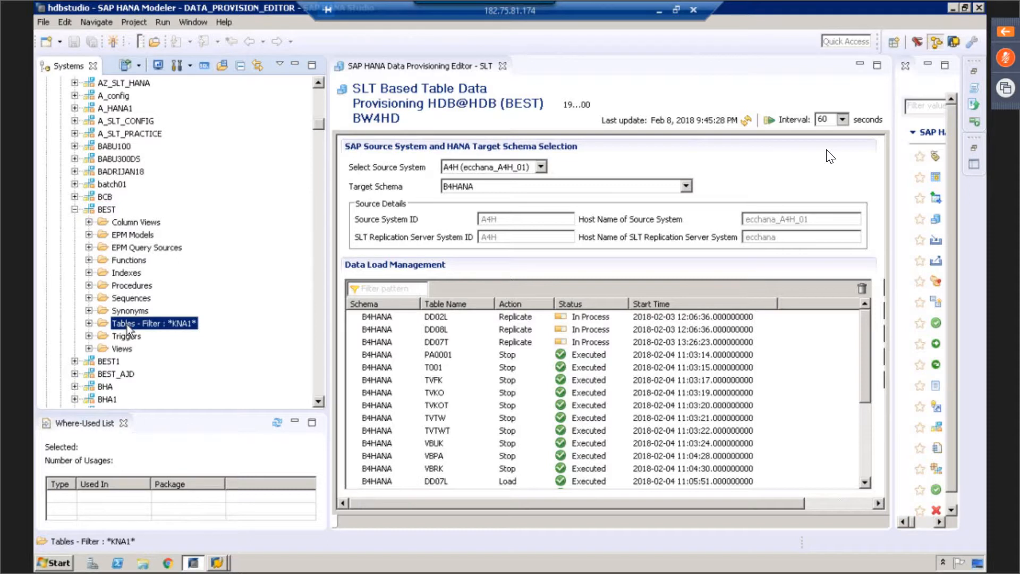
pyautogui.rightClick(126, 328)
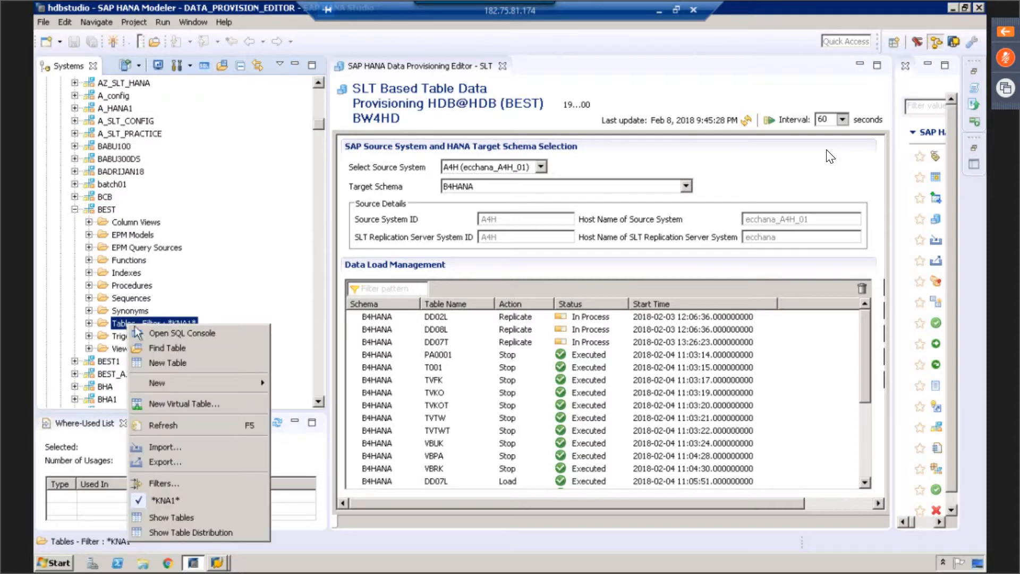
pyautogui.click(176, 503)
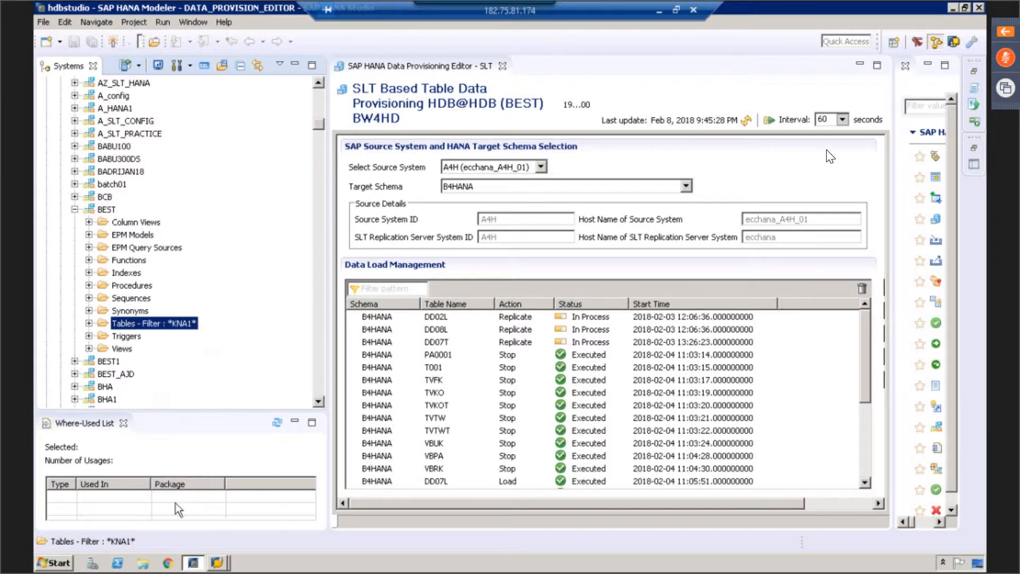
pyautogui.click(89, 323)
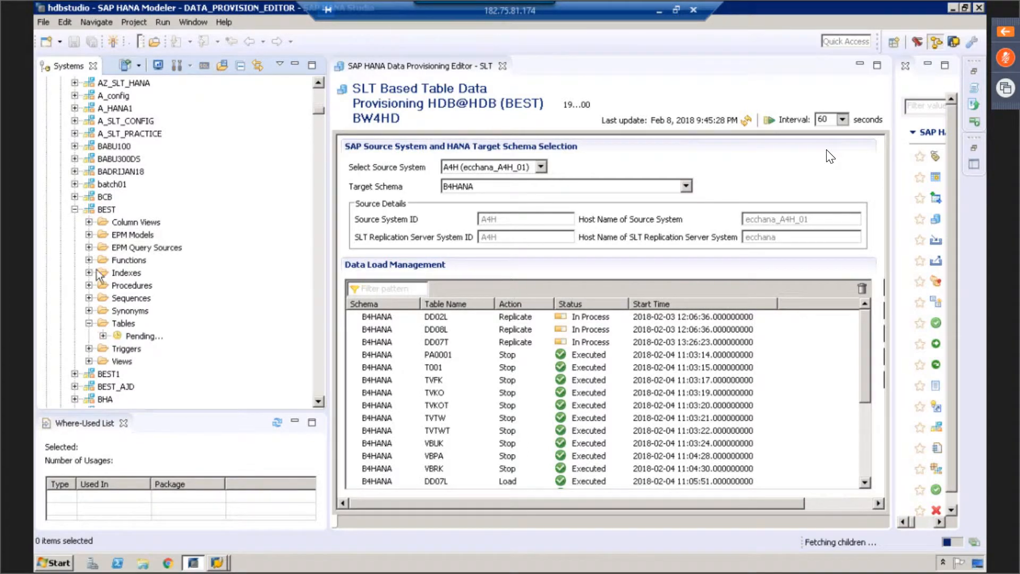
# Look over the first entries among the BEST schema's tables and open the definition of /AAA/ZCOPA_TABLE1772.
pyautogui.click(104, 210)
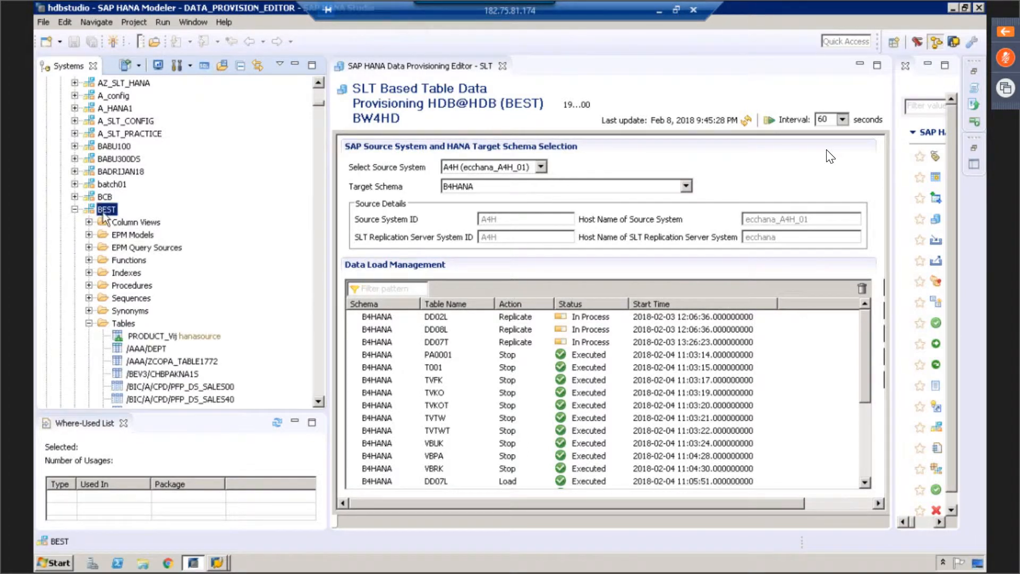
pyautogui.click(147, 337)
pyautogui.click(150, 374)
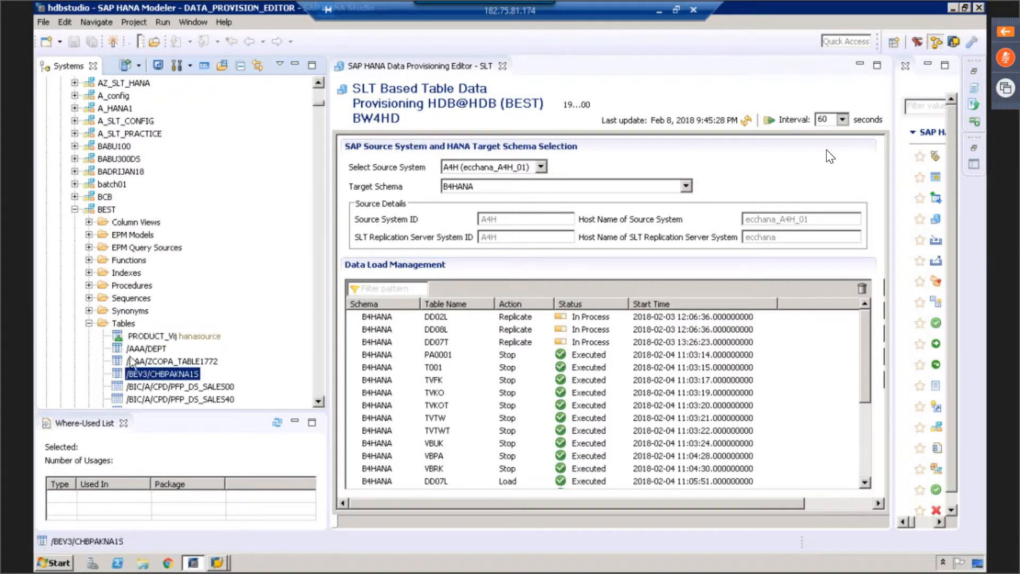
pyautogui.click(154, 337)
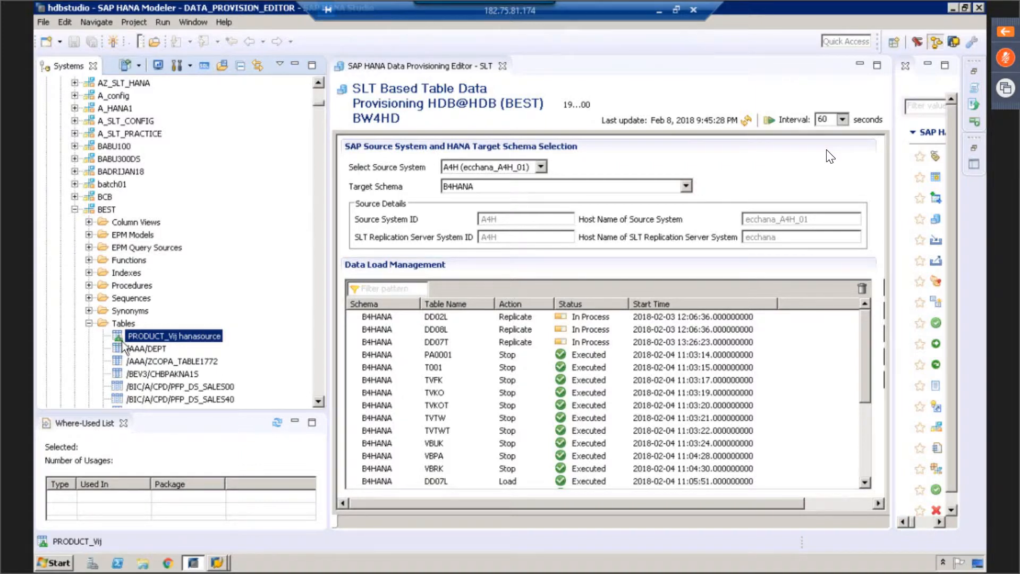
pyautogui.click(125, 349)
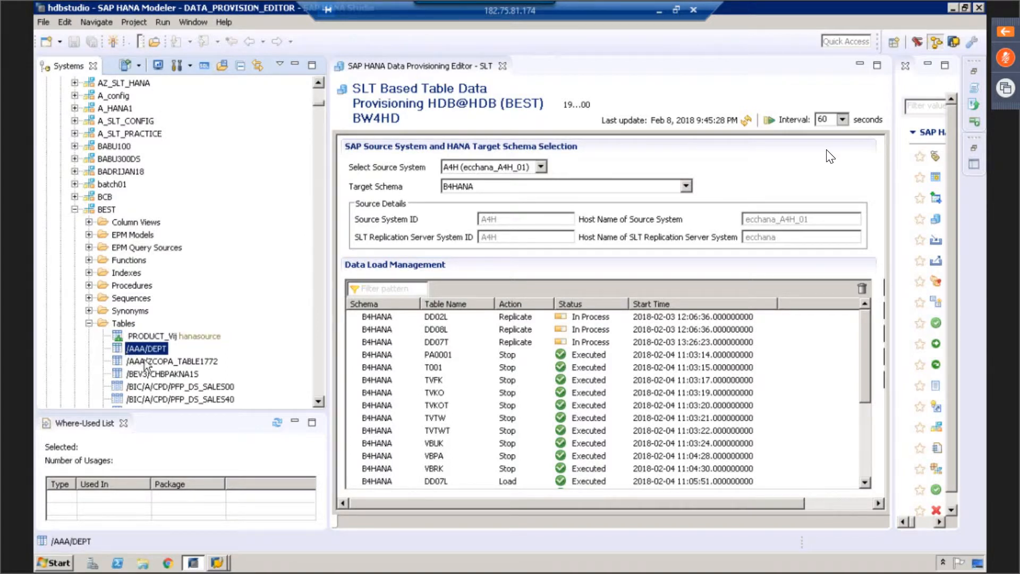
pyautogui.click(146, 364)
pyautogui.doubleClick(164, 362)
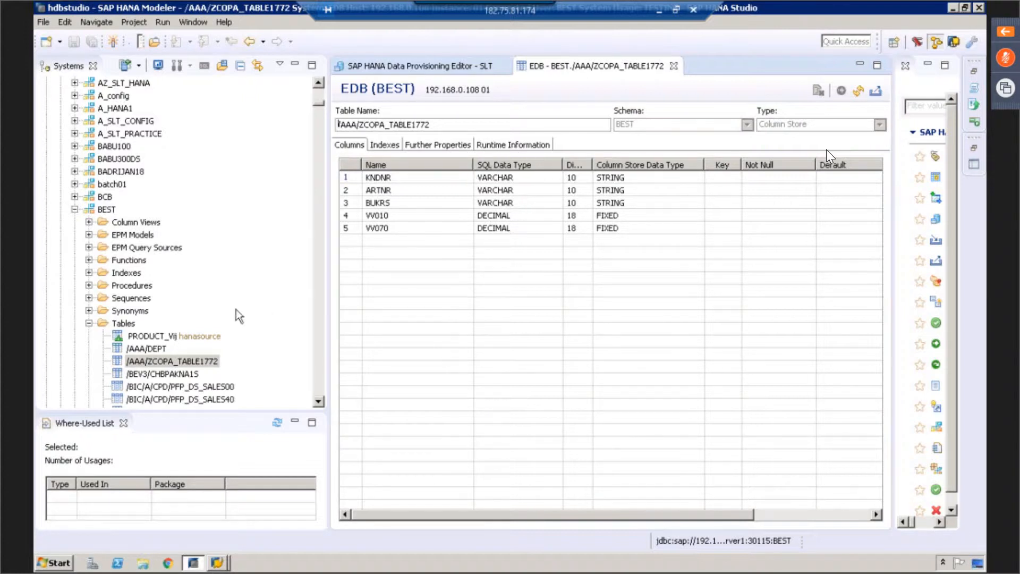
# Open the definition of the virtual table PRODUCT_Vij in the BEST schema to examine its type and source.
pyautogui.click(149, 337)
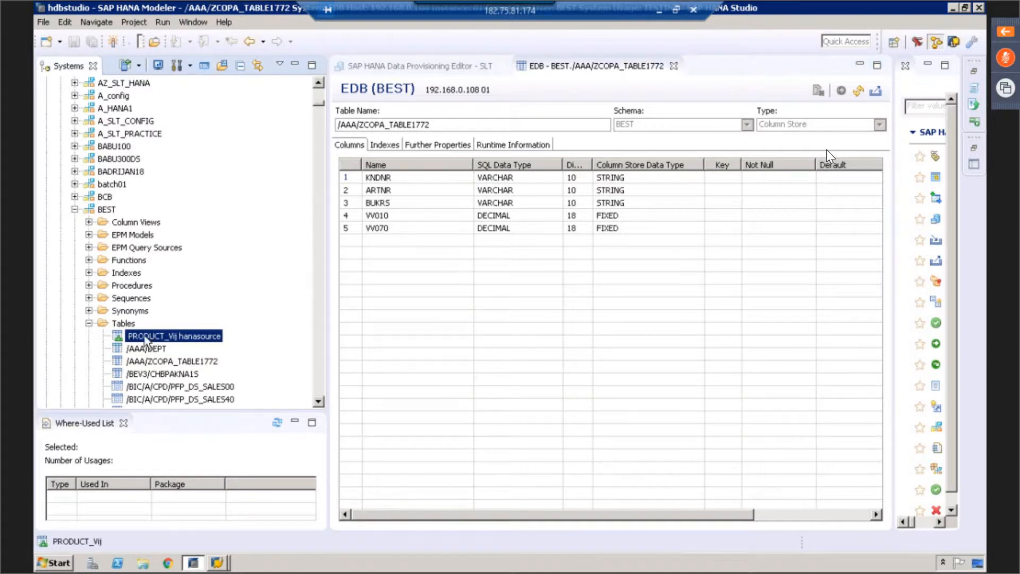
pyautogui.doubleClick(146, 341)
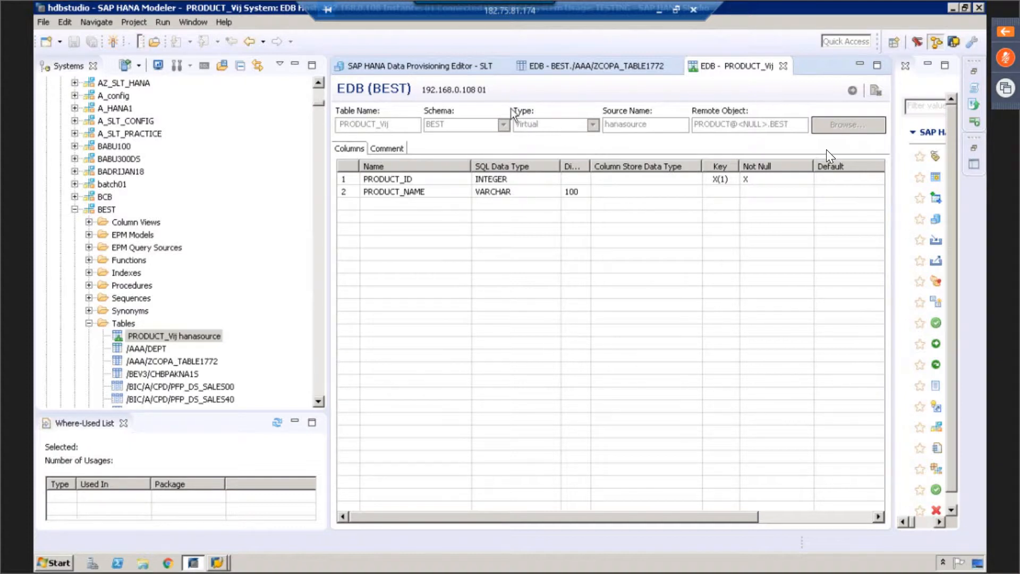
pyautogui.click(165, 338)
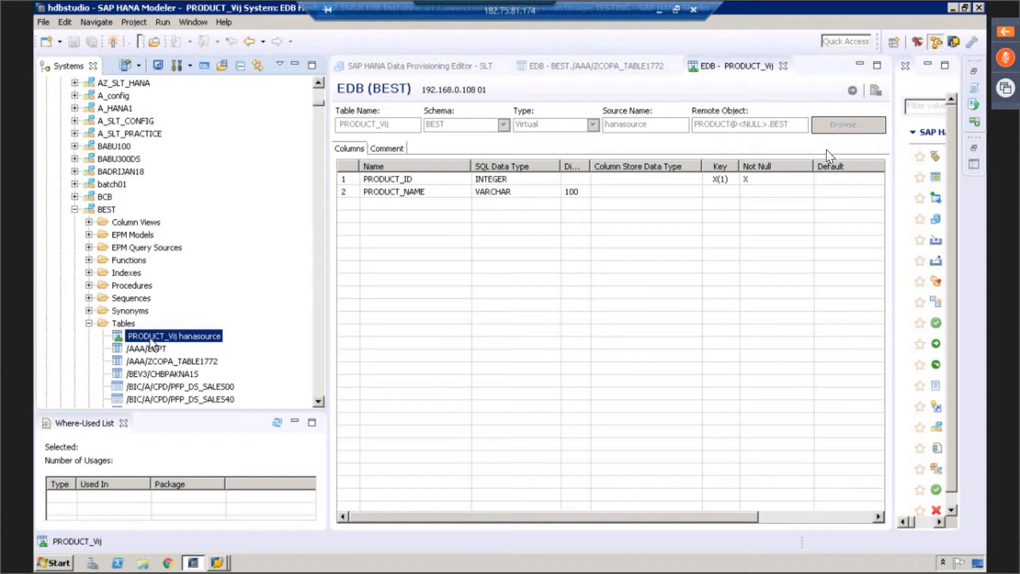
# Collapse the BEST schema, then expand the 01FARI schema and check its Tables folder for contents.
pyautogui.click(108, 210)
pyautogui.click(75, 209)
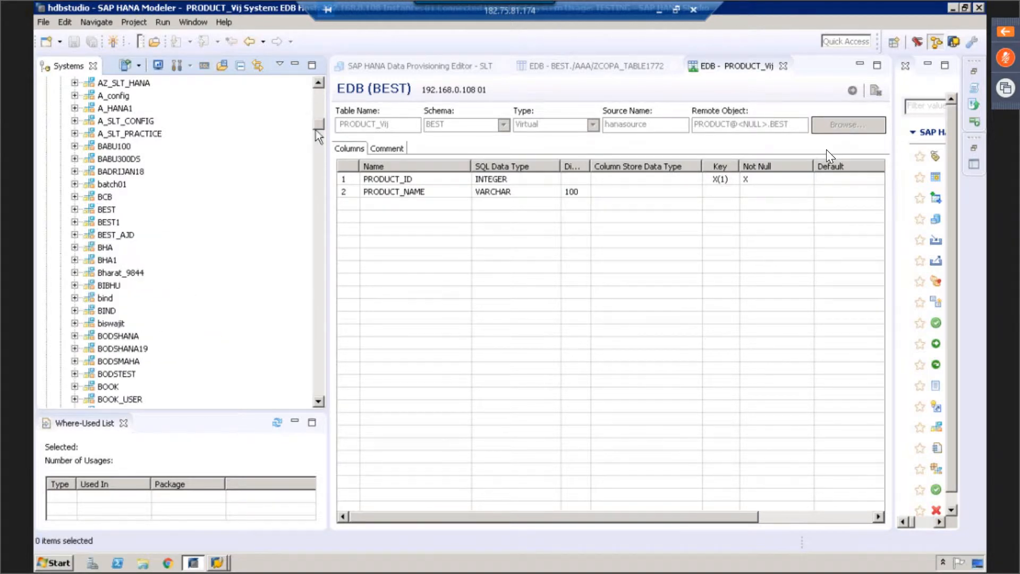
pyautogui.moveTo(318, 125); pyautogui.dragTo(265, 87)
pyautogui.click(111, 109)
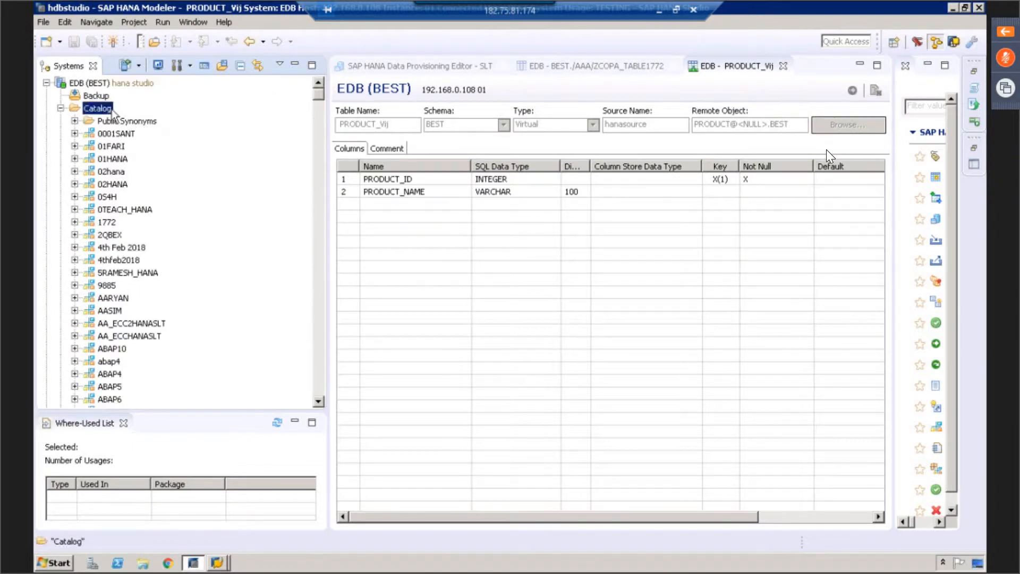
pyautogui.click(112, 148)
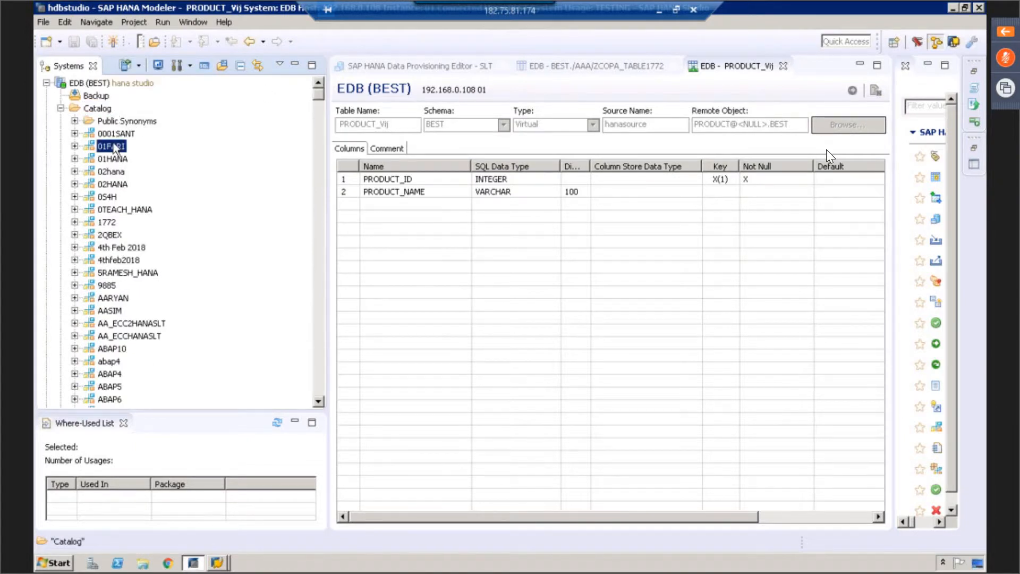
pyautogui.click(75, 147)
pyautogui.click(124, 262)
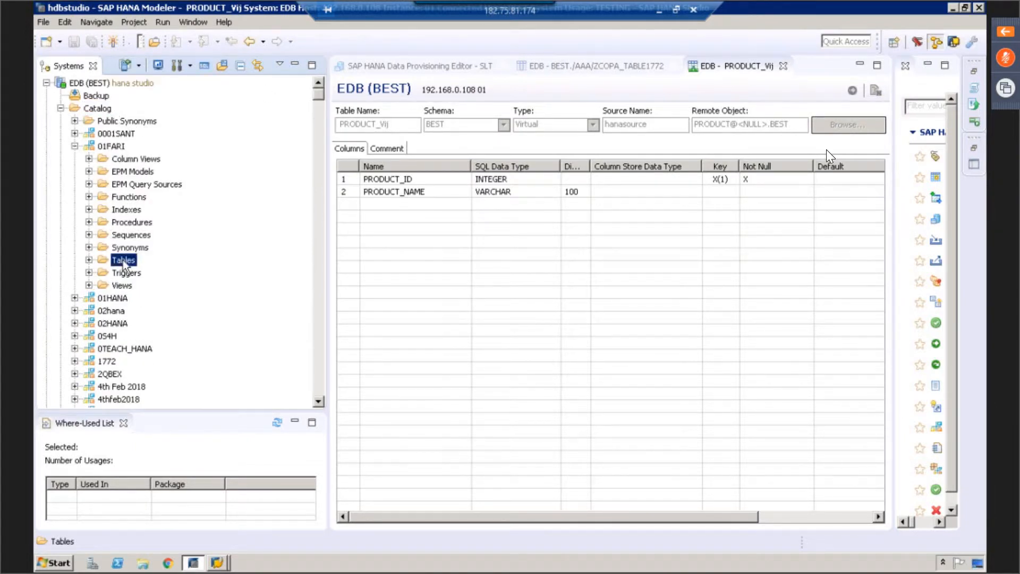
pyautogui.click(88, 259)
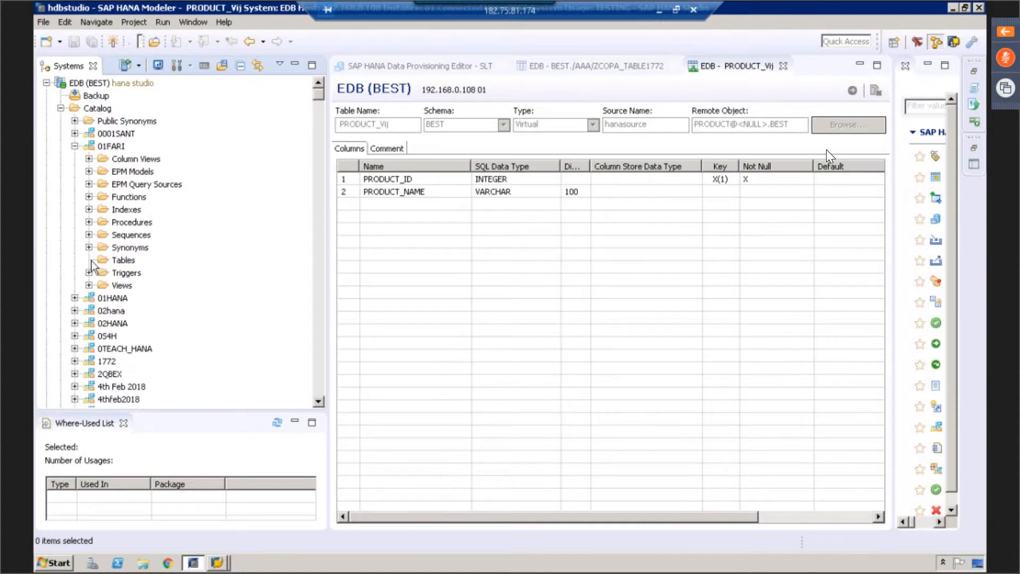
pyautogui.click(117, 263)
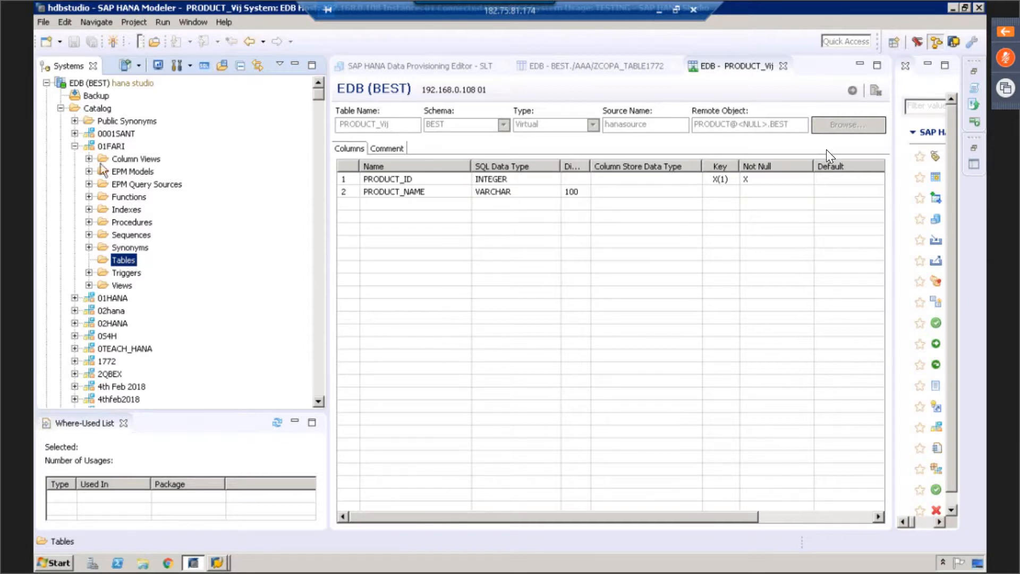
# Collapse the 01FARI schema and the Catalog, and expand the Content folder of EDB (BEST).
pyautogui.click(75, 146)
pyautogui.click(61, 108)
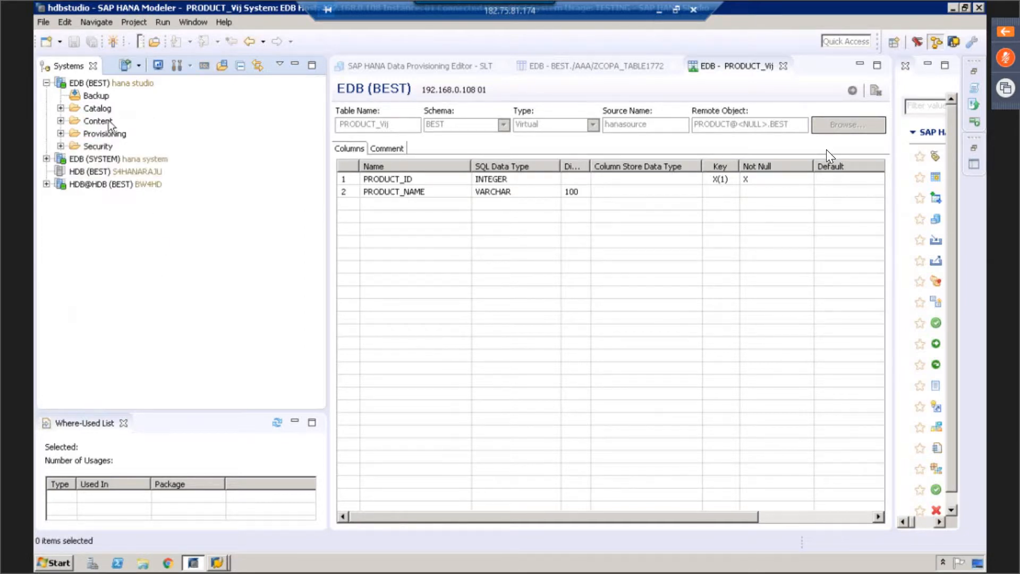
pyautogui.click(96, 123)
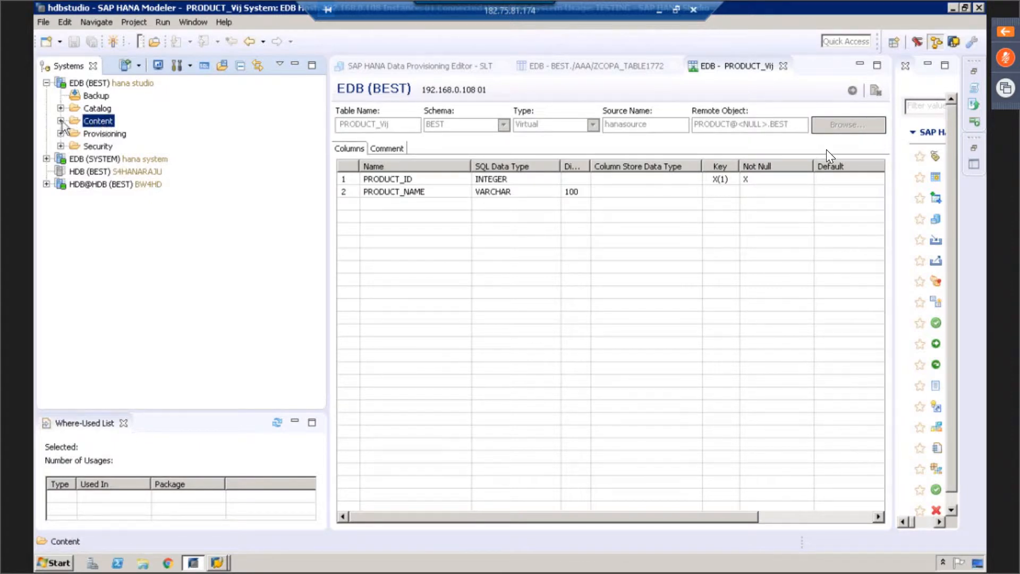
pyautogui.doubleClick(88, 123)
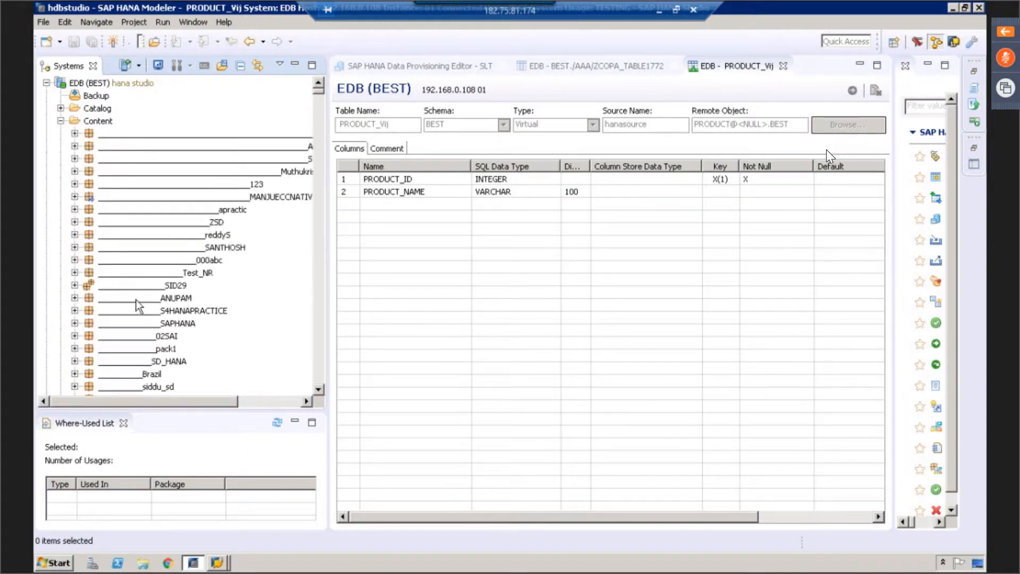
# Find the sap package in the Content folder and expand it to view its subpackages.
pyautogui.click(138, 237)
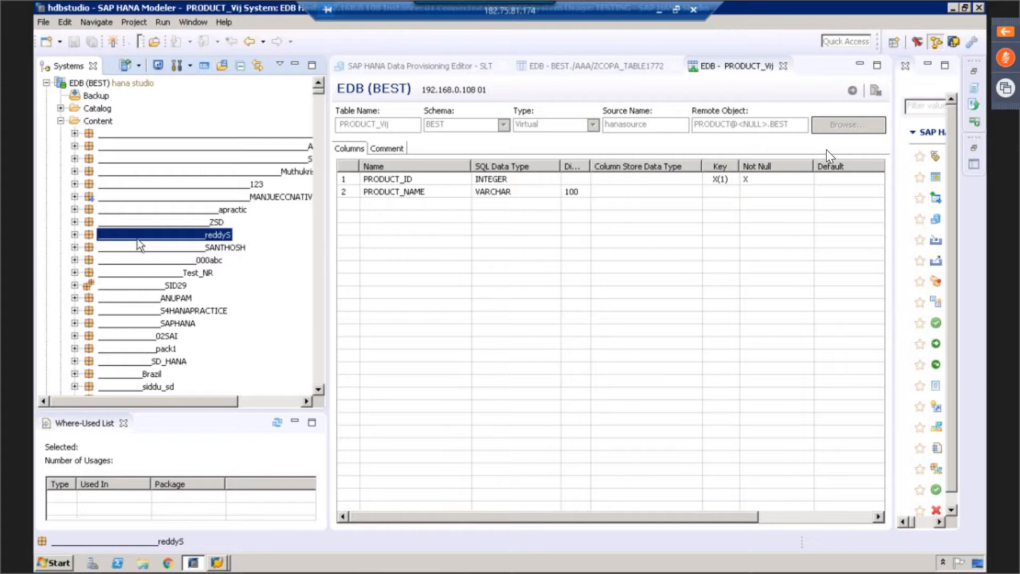
pyautogui.write('sap')
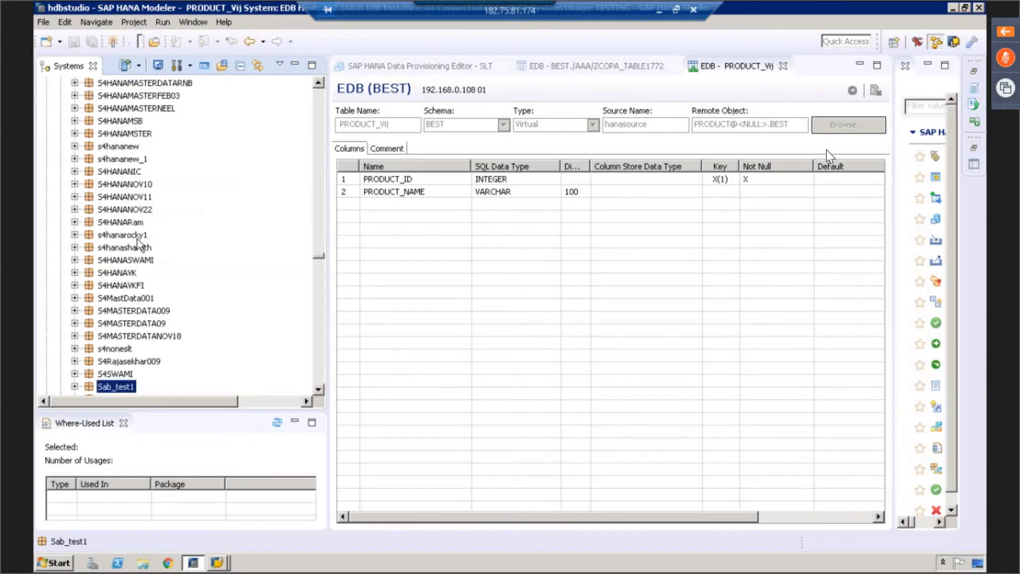
pyautogui.scroll(-6, 317, 393)
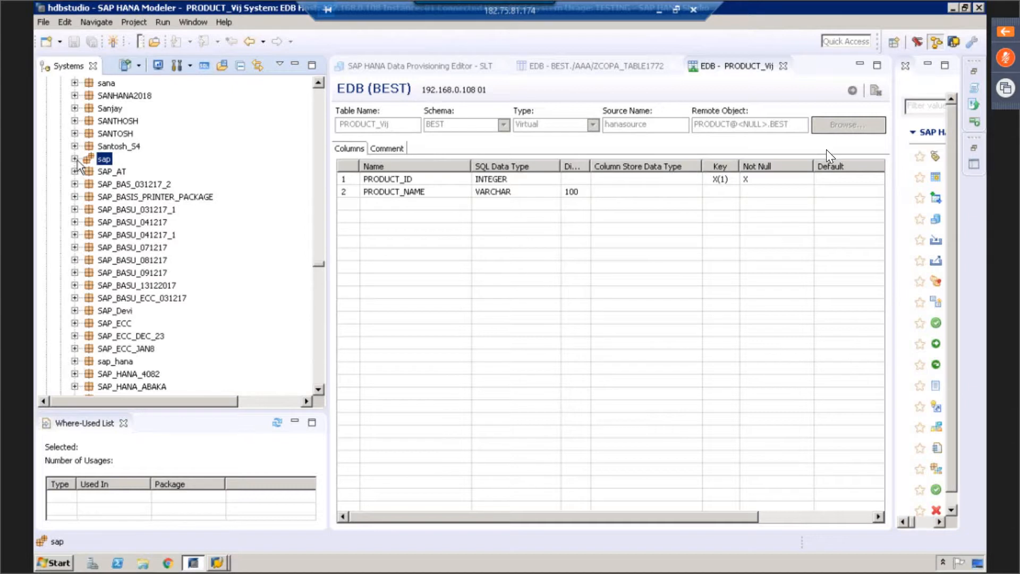
pyautogui.click(74, 159)
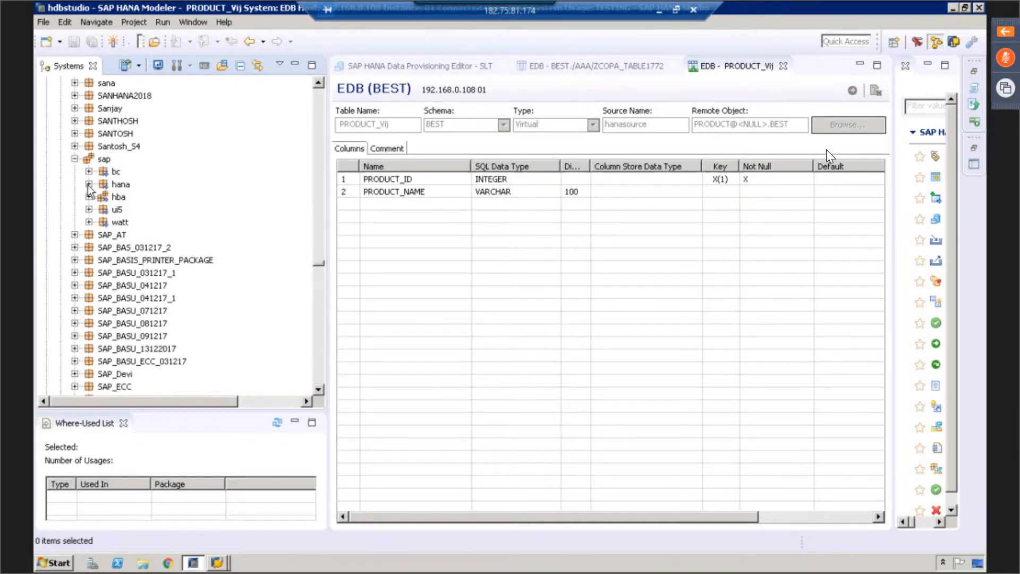
# Expand the Calculation Views folder of the sap.hba.ecc package and widen the Systems view to read the view names.
pyautogui.click(88, 184)
pyautogui.click(89, 184)
pyautogui.click(88, 198)
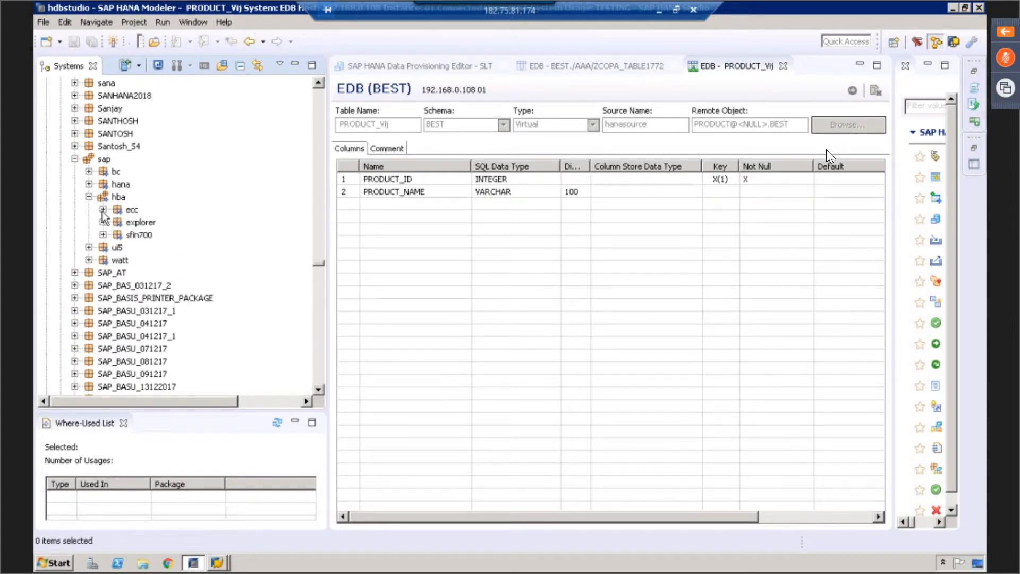
pyautogui.click(103, 210)
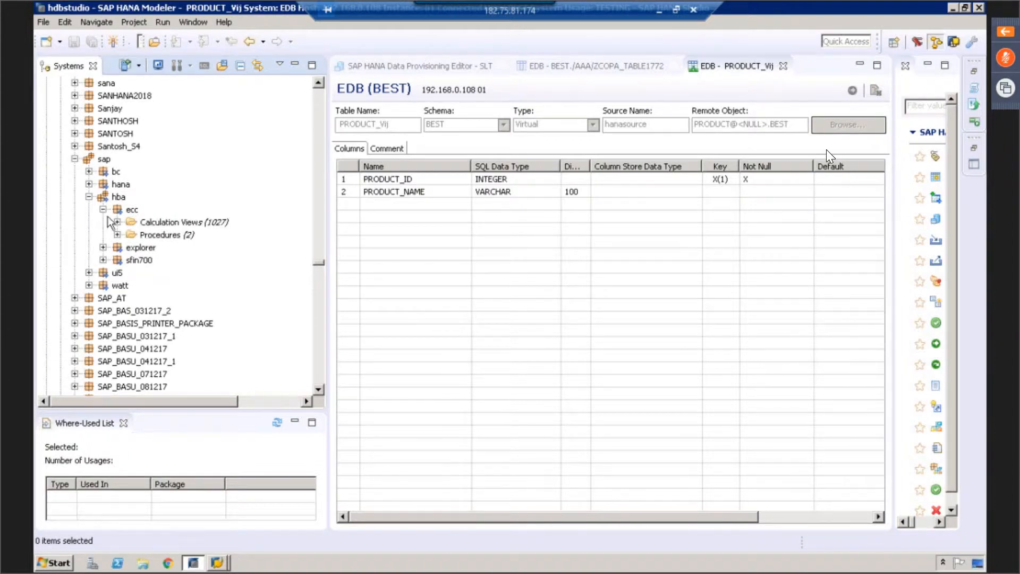
pyautogui.click(117, 222)
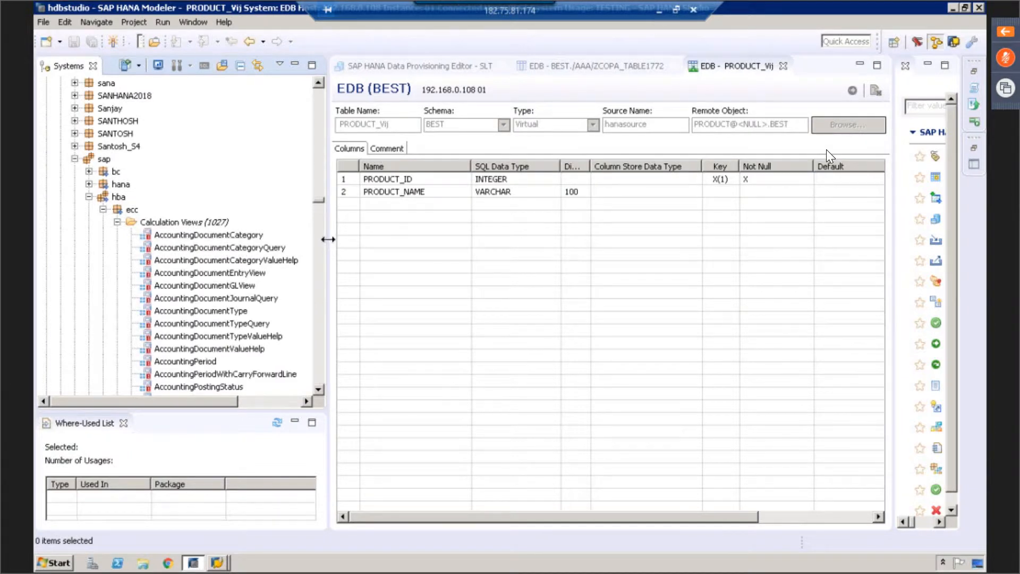
pyautogui.moveTo(328, 239); pyautogui.dragTo(483, 222)
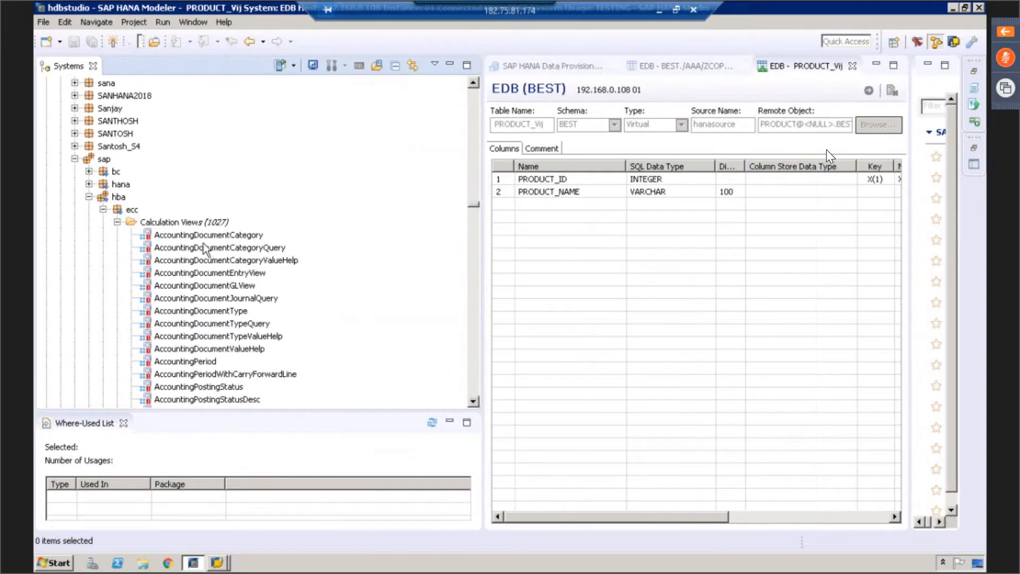
# Browse the calculation views of the sap.hba.ecc package from the accounting views to the order and payment views, selecting OverallOrdReltdBillgStatus.
pyautogui.click(473, 360)
pyautogui.click(473, 357)
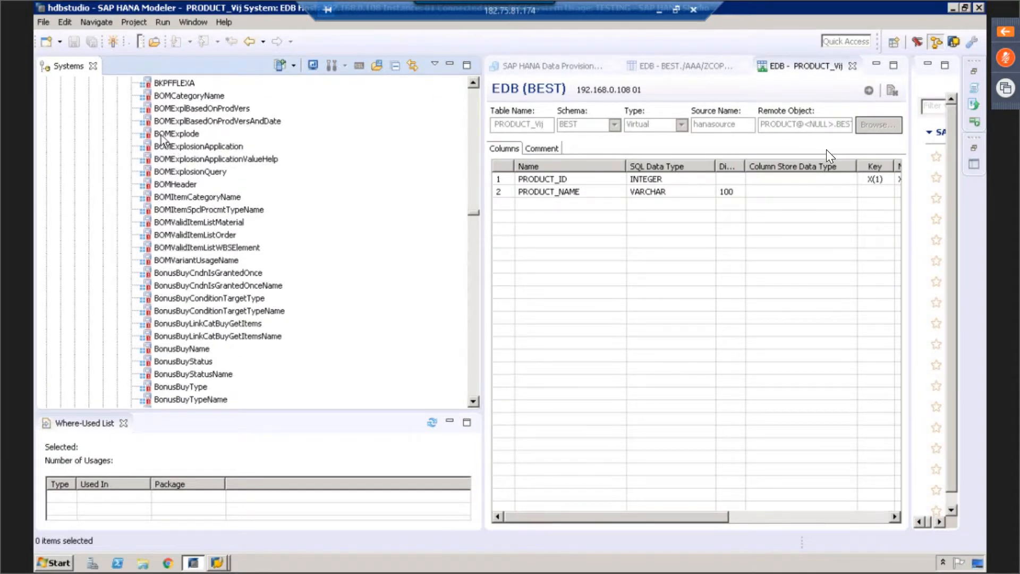
pyautogui.click(470, 362)
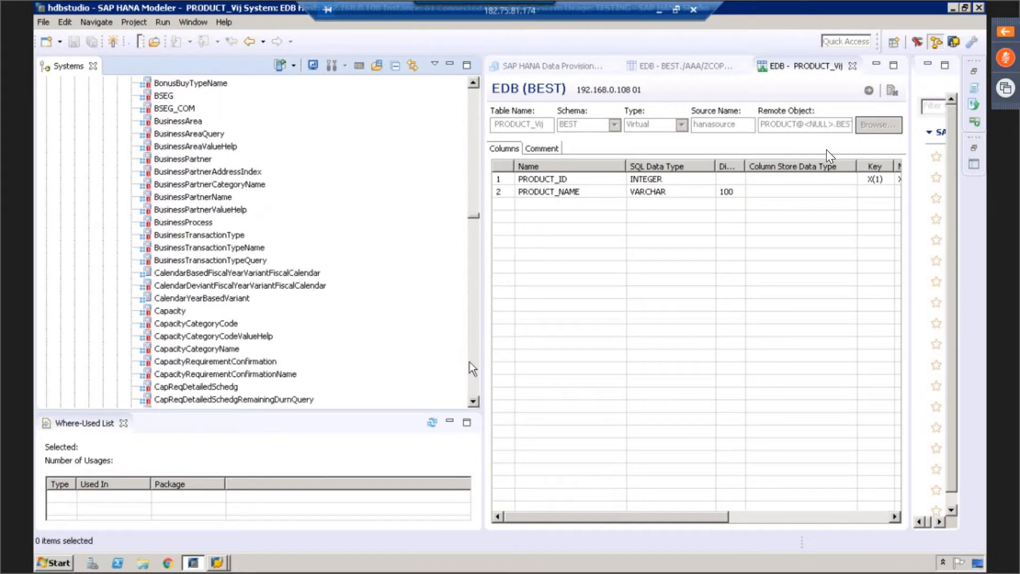
pyautogui.click(470, 361)
pyautogui.click(470, 361)
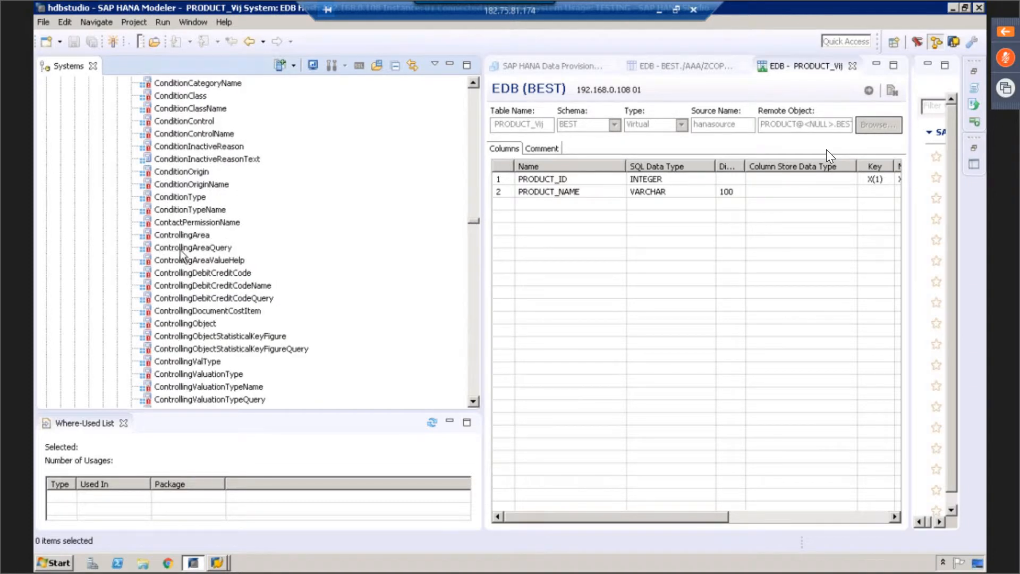
pyautogui.click(471, 356)
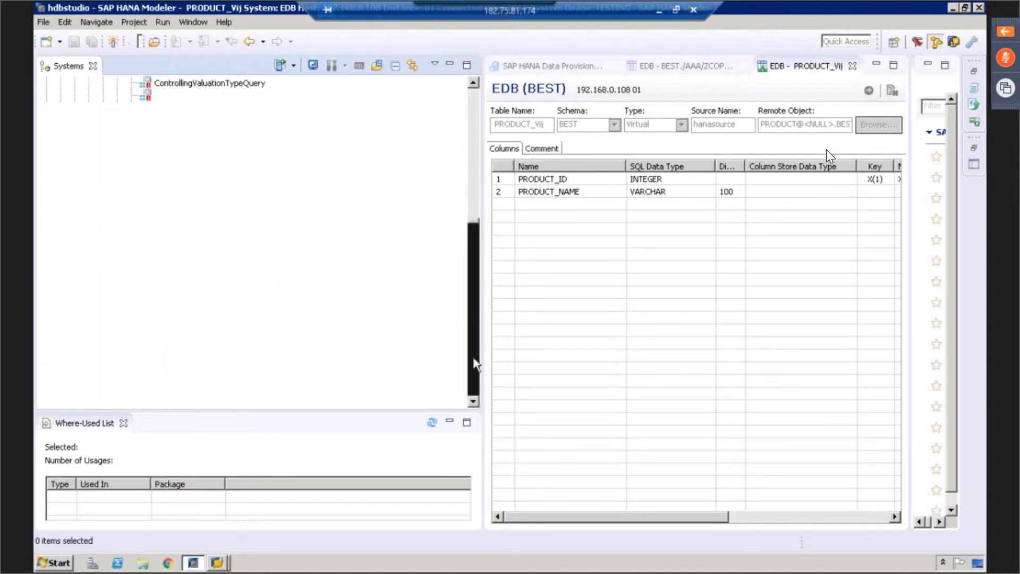
pyautogui.click(473, 358)
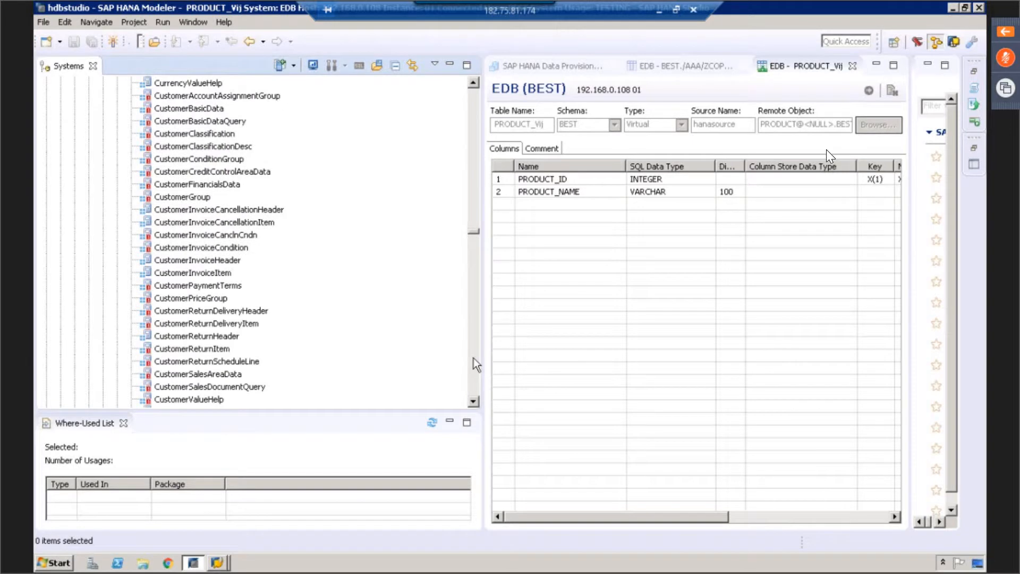
pyautogui.click(473, 357)
pyautogui.click(474, 357)
pyautogui.click(473, 359)
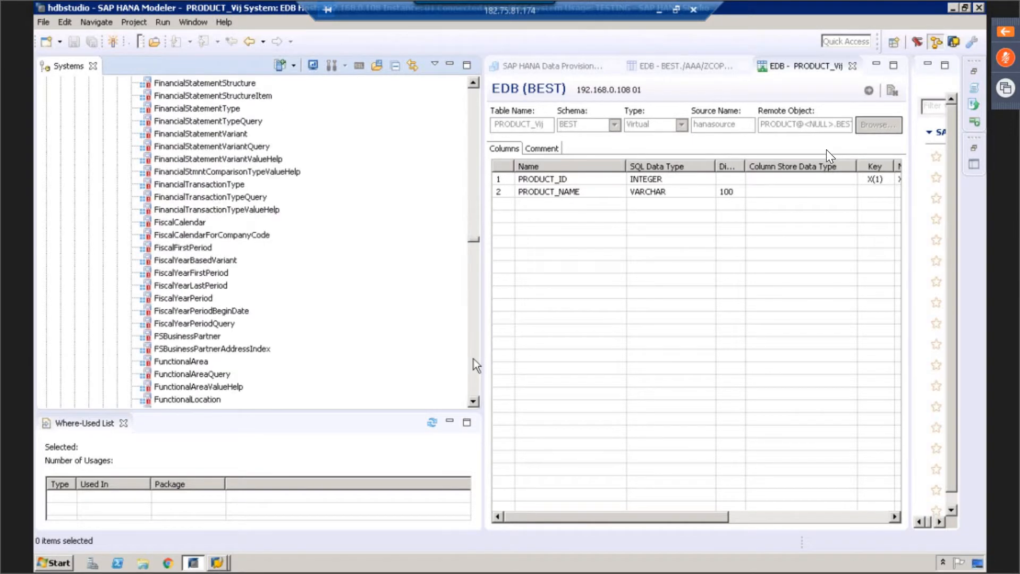
pyautogui.click(473, 359)
pyautogui.click(474, 359)
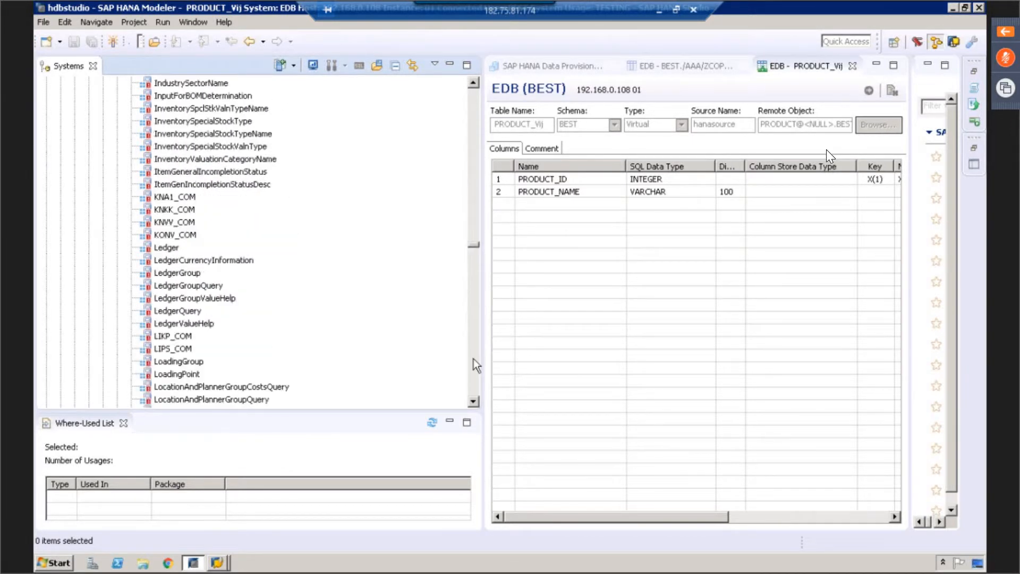
pyautogui.click(474, 358)
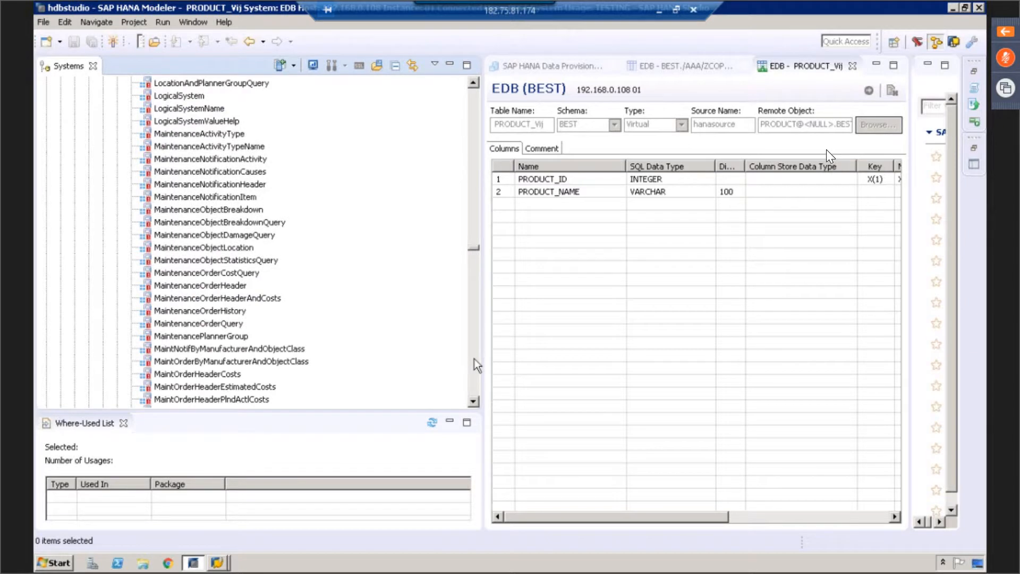
pyautogui.click(474, 359)
pyautogui.click(474, 358)
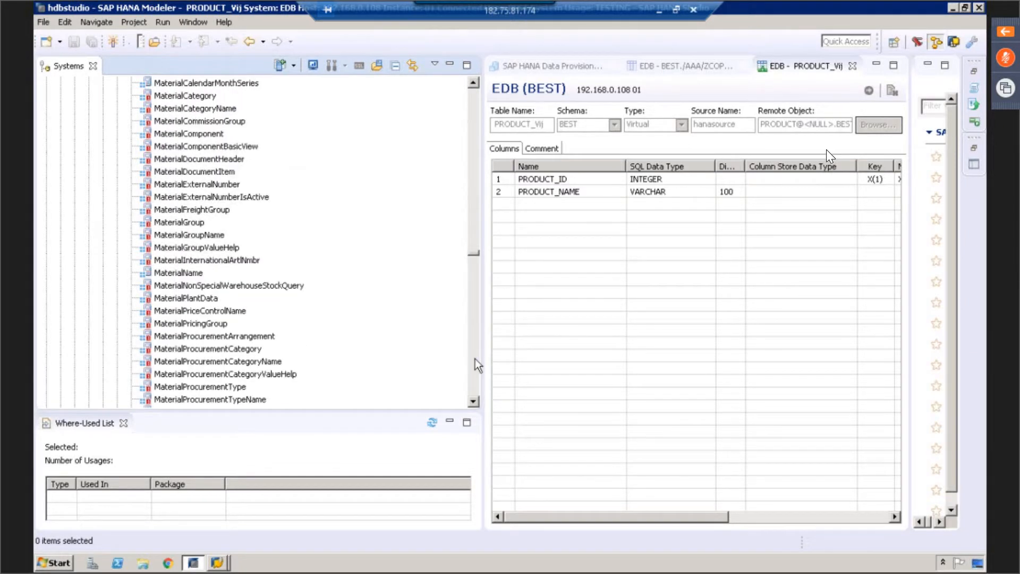
pyautogui.click(474, 359)
pyautogui.click(475, 359)
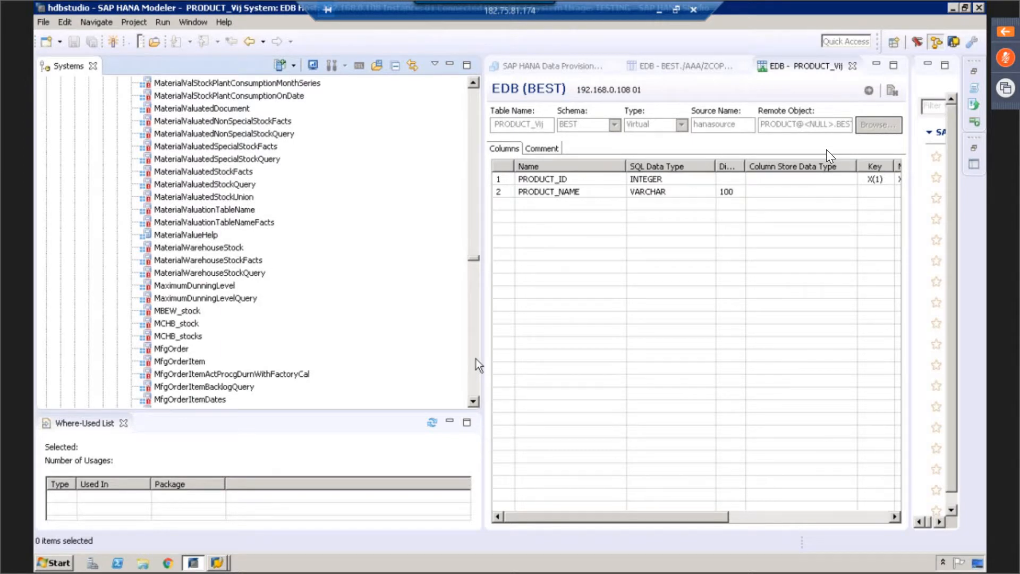
pyautogui.click(474, 359)
pyautogui.click(474, 359)
pyautogui.click(474, 359)
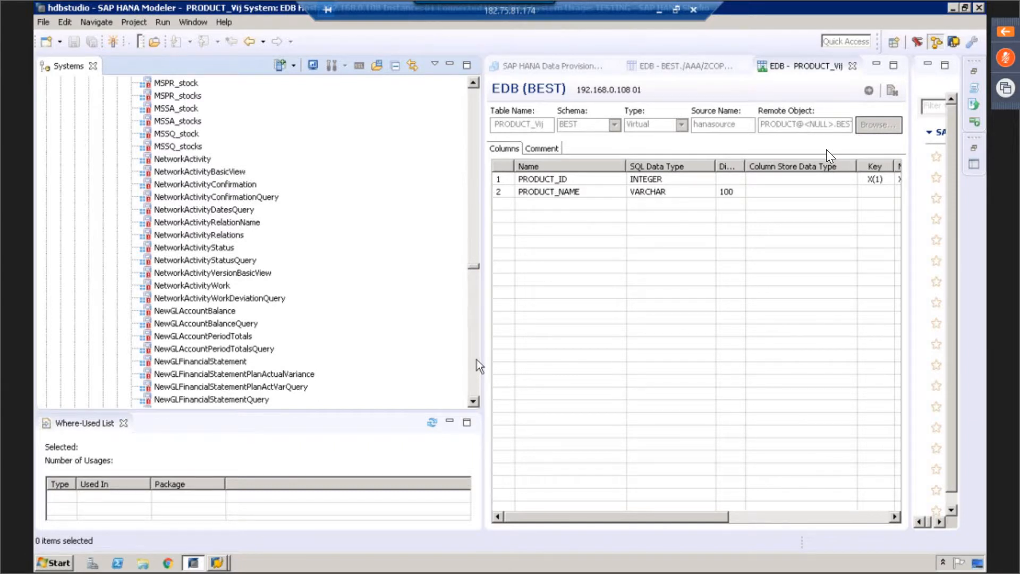
pyautogui.click(476, 360)
pyautogui.click(477, 359)
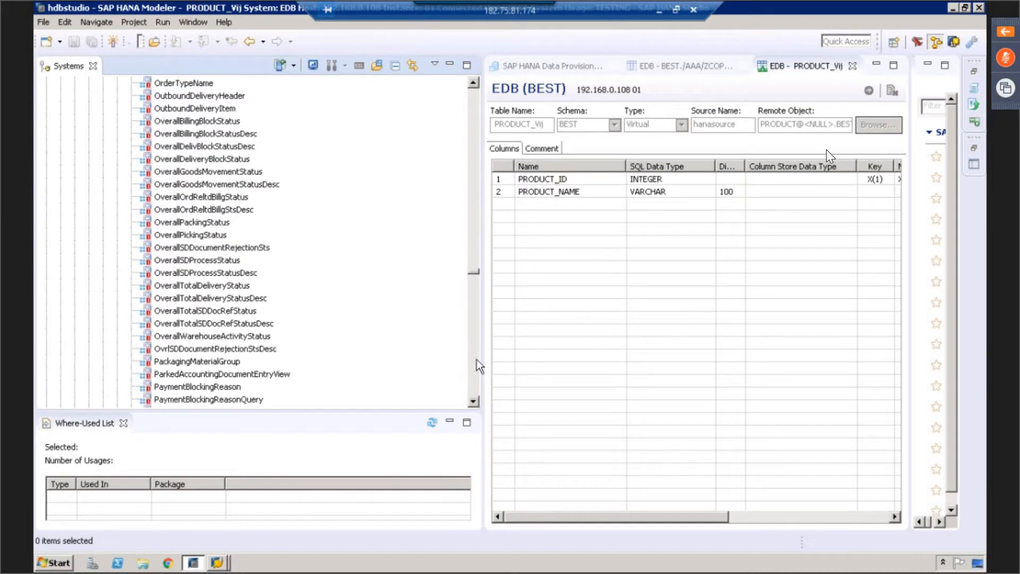
pyautogui.click(192, 197)
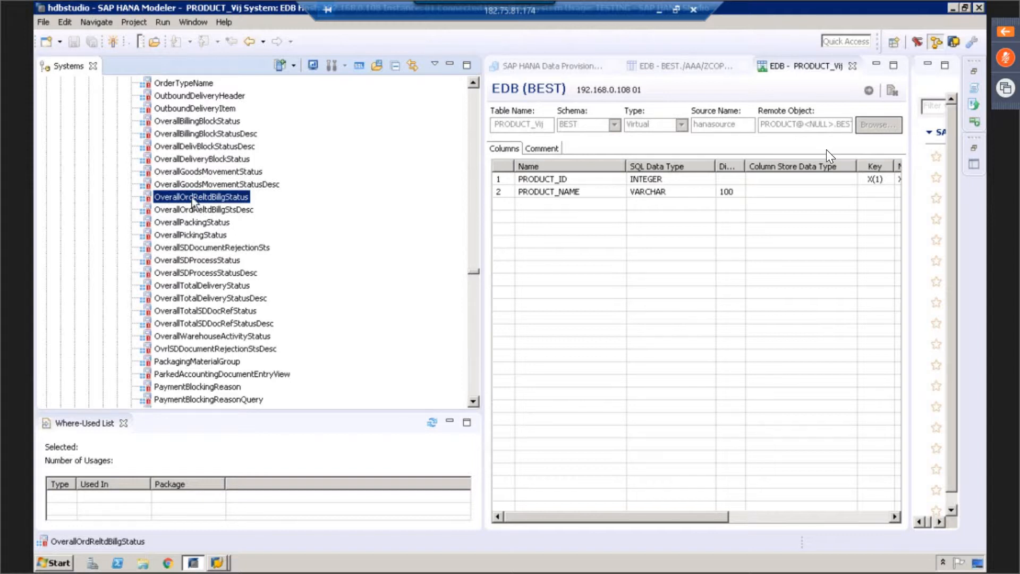
# Start a Delivery Unit import from SAP HANA Content with EDB (BEST) hana studio as the target system.
pyautogui.click(45, 23)
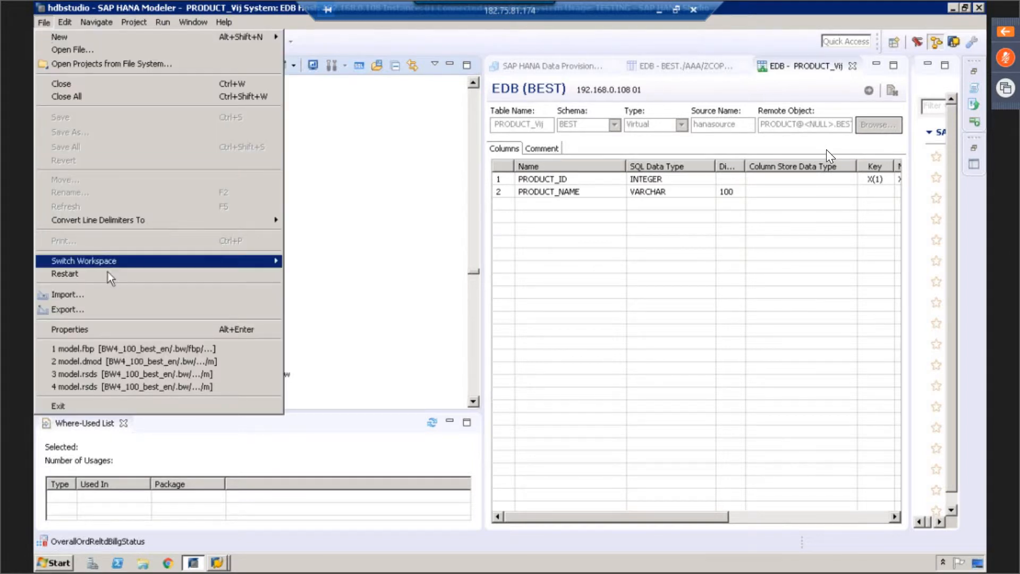
pyautogui.click(75, 295)
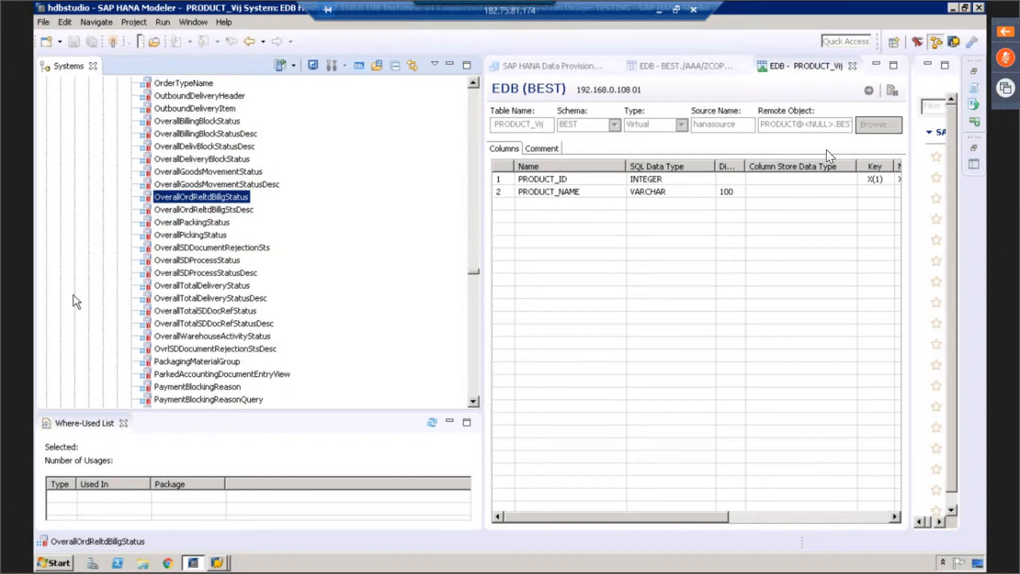
pyautogui.click(425, 234)
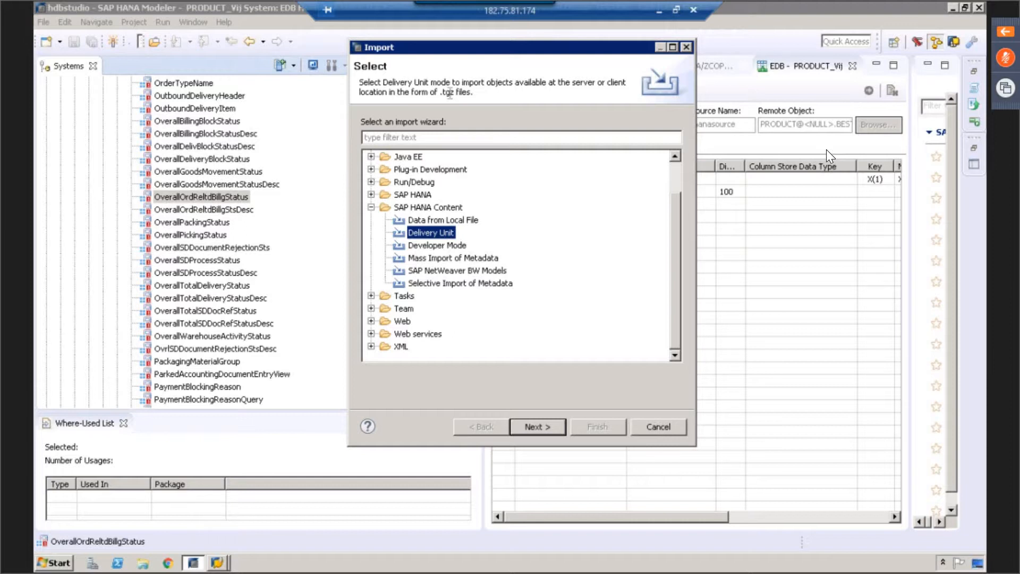
pyautogui.click(540, 432)
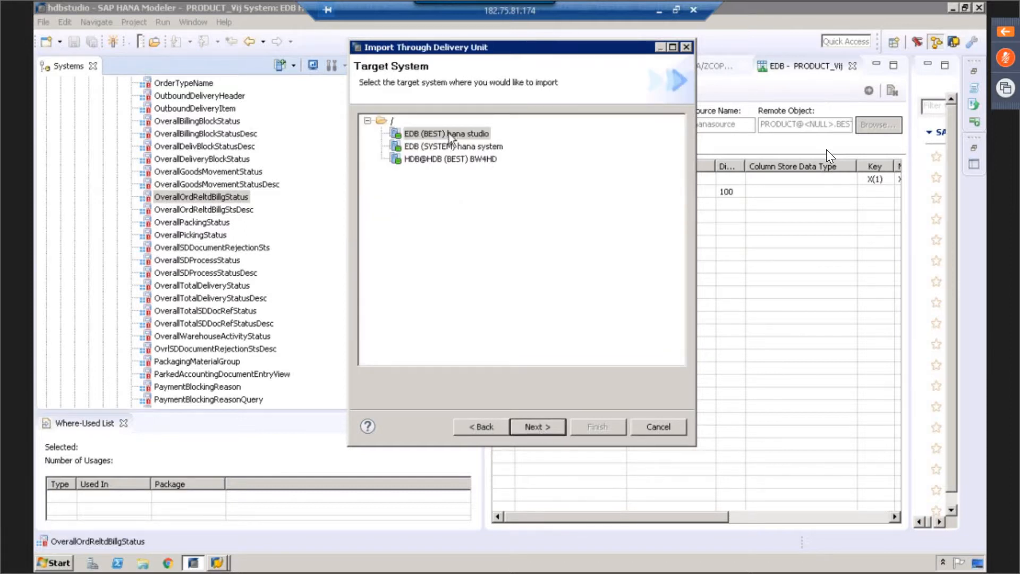
pyautogui.click(448, 134)
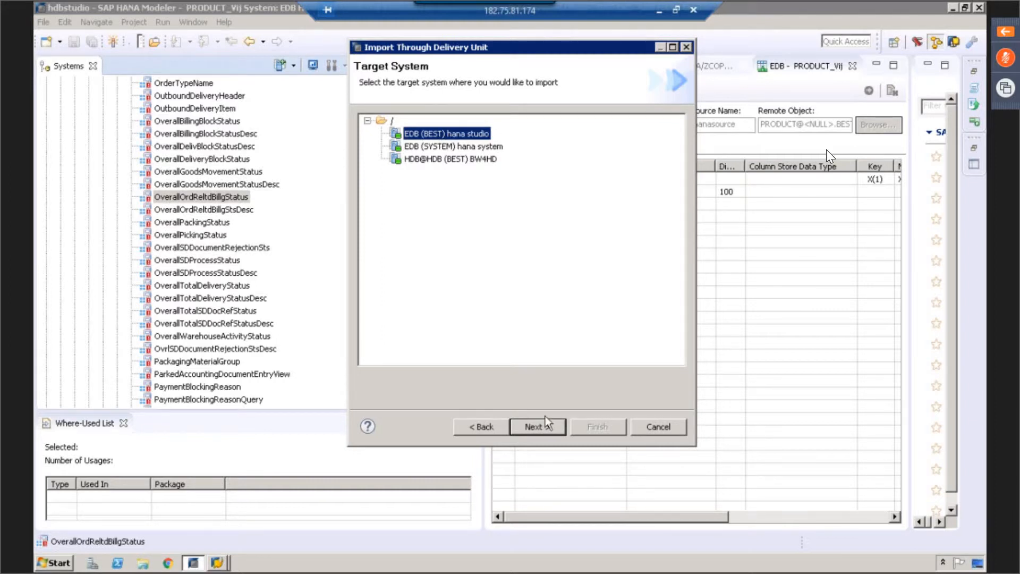
pyautogui.click(557, 431)
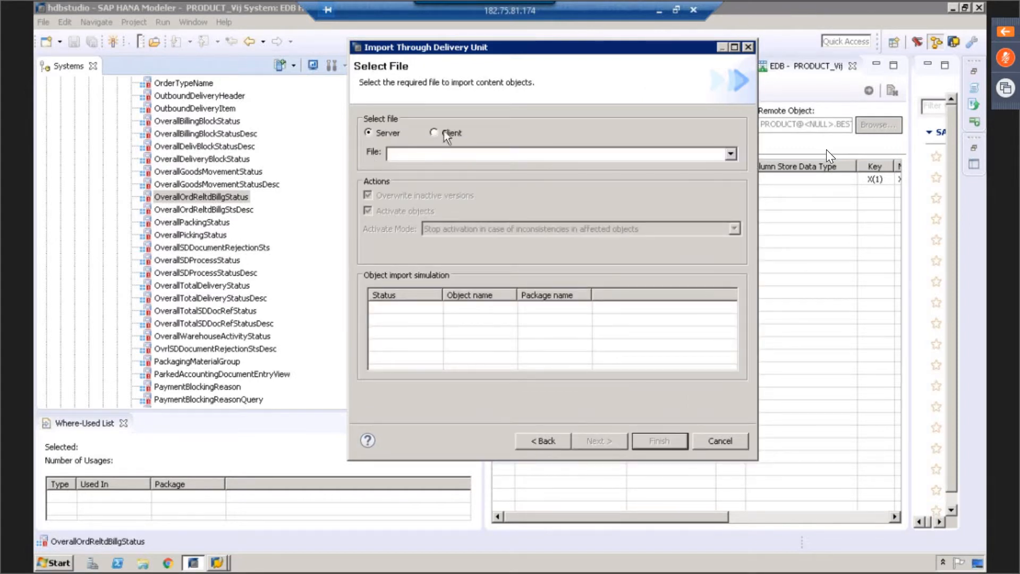
# Set the import source to Client and choose the HCOHBAECC.tgz archive from the Desktop.
pyautogui.click(434, 133)
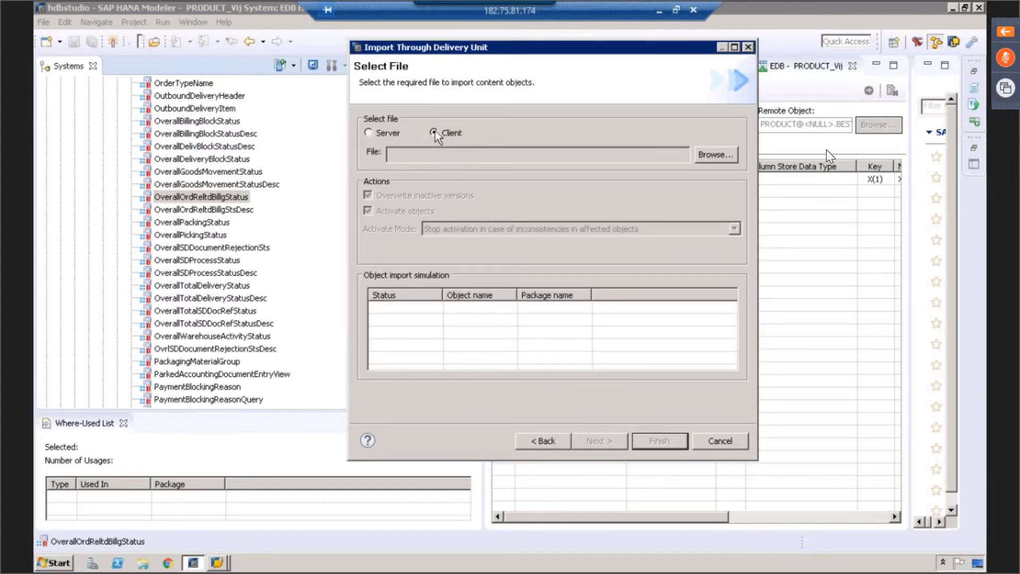
pyautogui.click(713, 155)
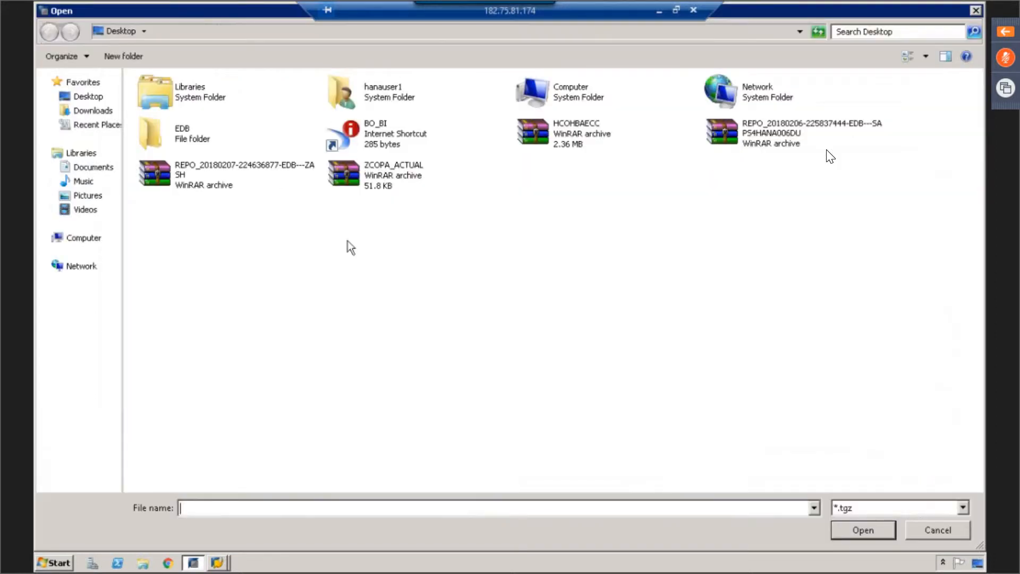
pyautogui.click(567, 153)
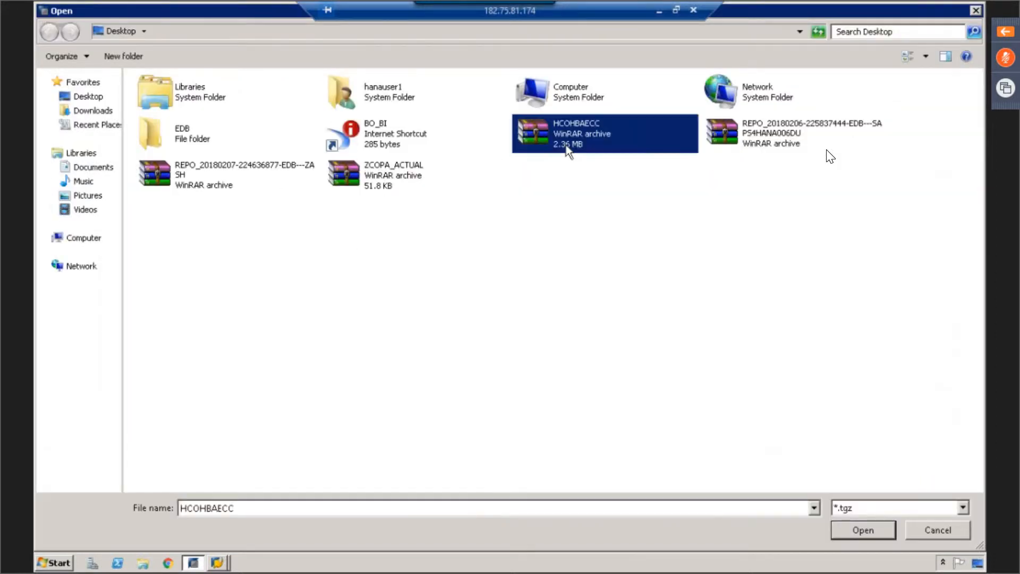
pyautogui.doubleClick(591, 132)
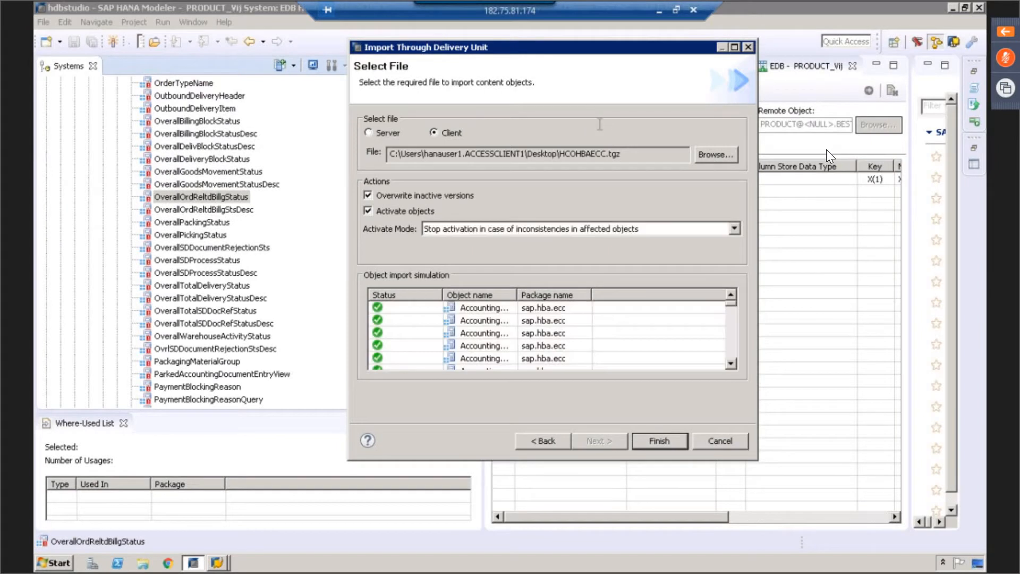
# Maximize the import dialog, review the listed sap.hba.ecc objects in the import simulation, and cancel the import.
pyautogui.click(735, 50)
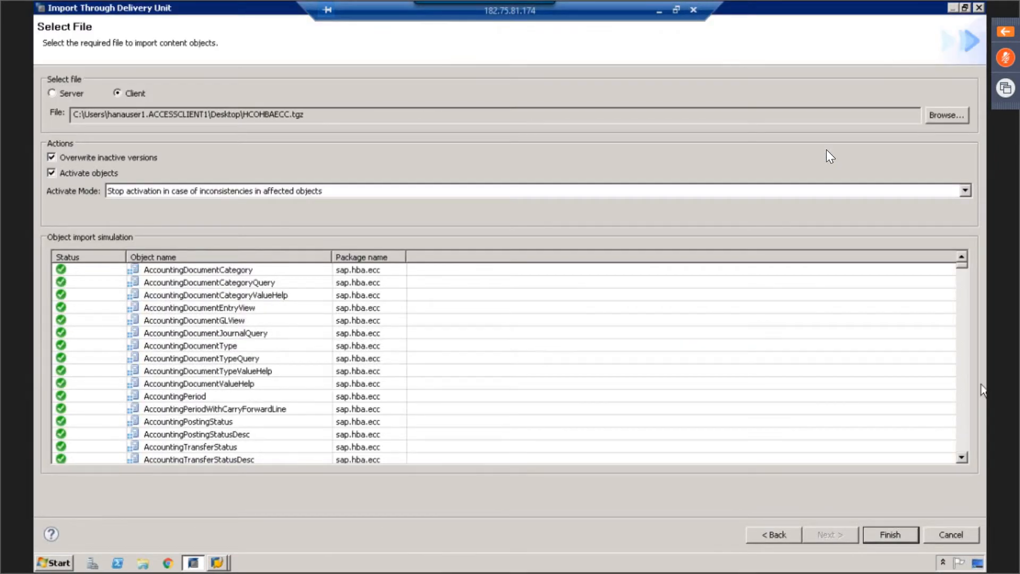
pyautogui.scroll(-20, 964, 425)
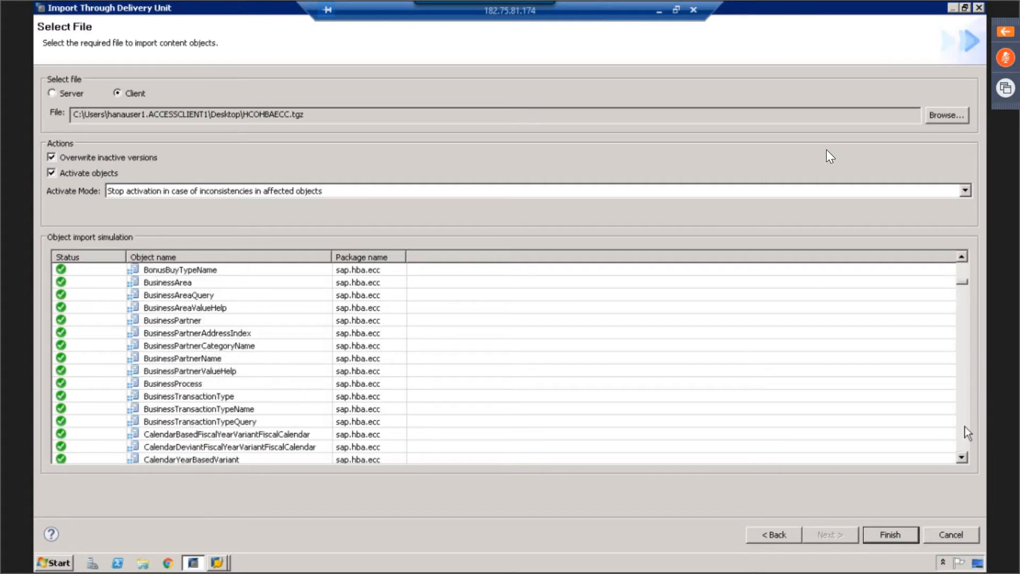
pyautogui.scroll(-20, 964, 426)
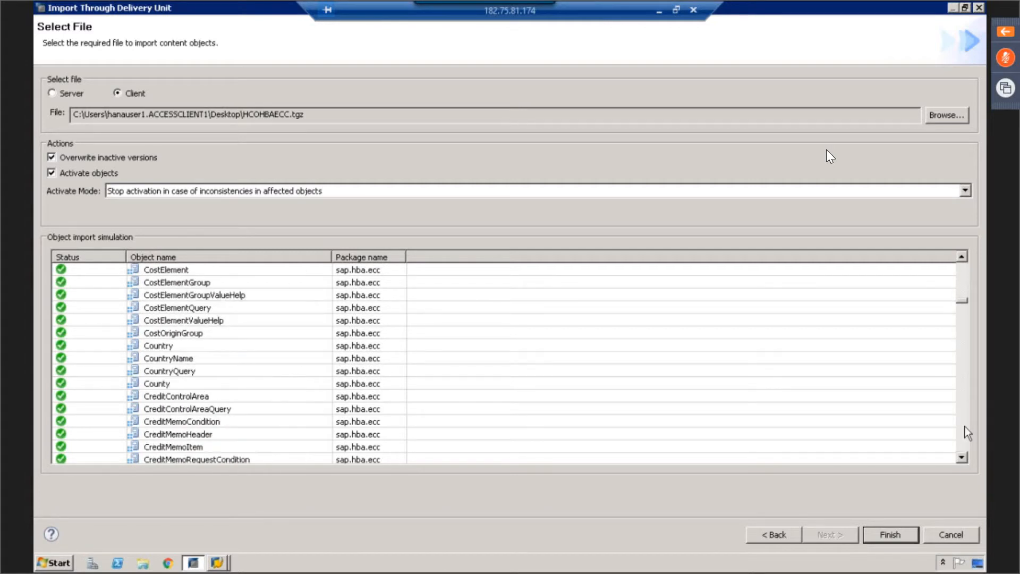
pyautogui.scroll(-20, 964, 426)
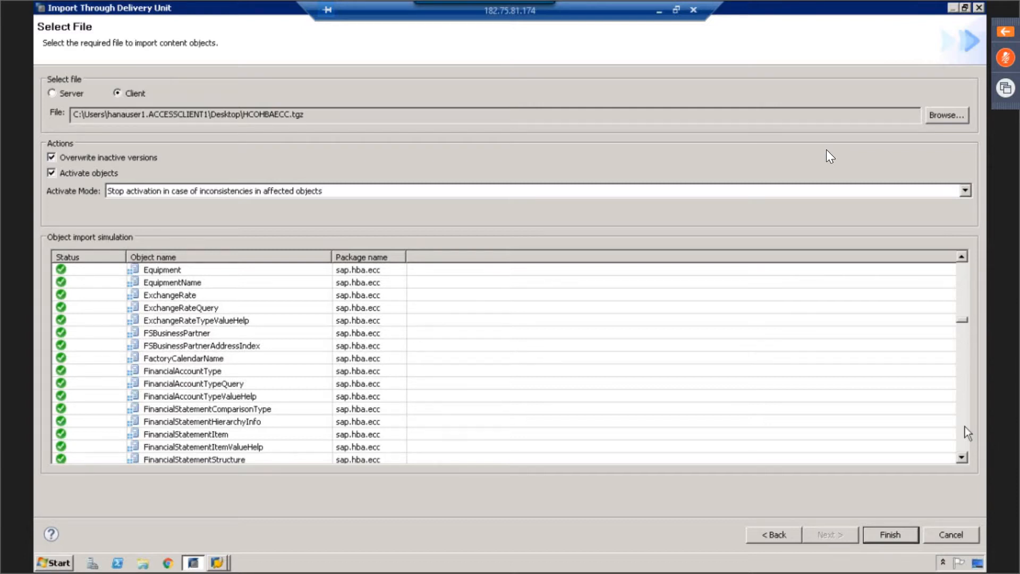
pyautogui.scroll(-15, 965, 426)
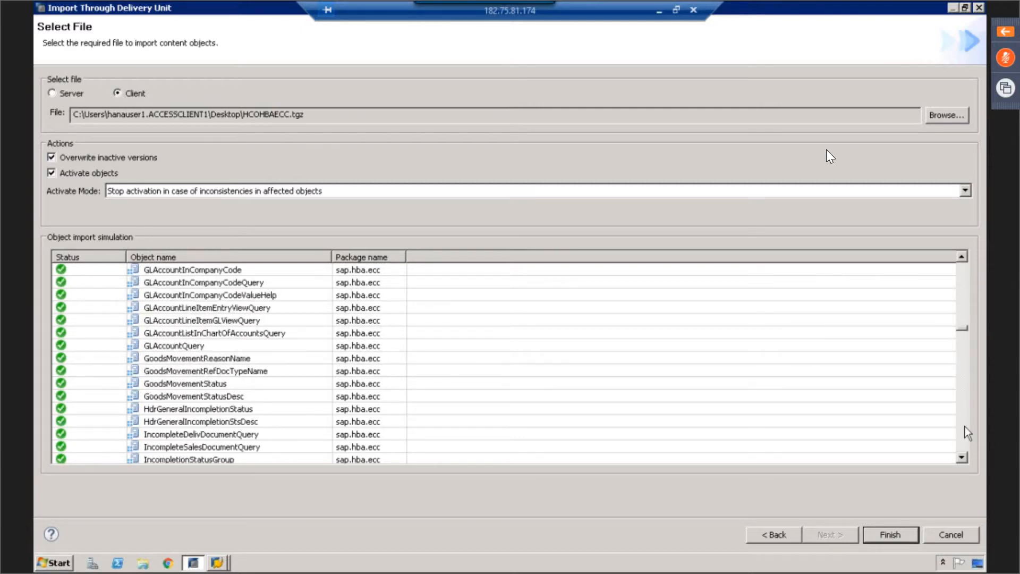
pyautogui.scroll(-15, 964, 426)
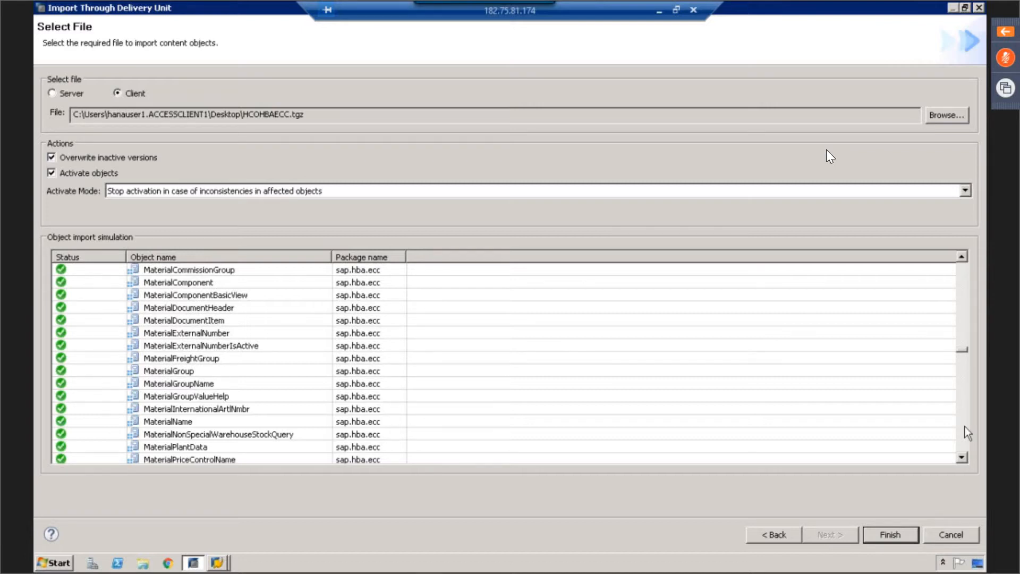
pyautogui.click(948, 535)
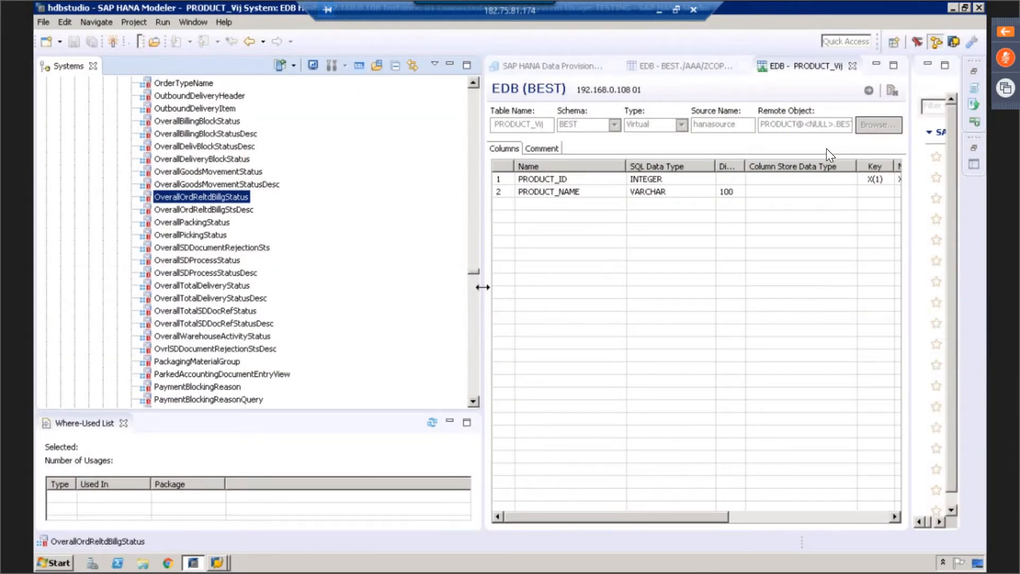
# Create a new package named S4HANA0009 under the Content folder of the EDB system, with S4HANA0009 as its description.
pyautogui.moveTo(490, 287); pyautogui.dragTo(515, 266)
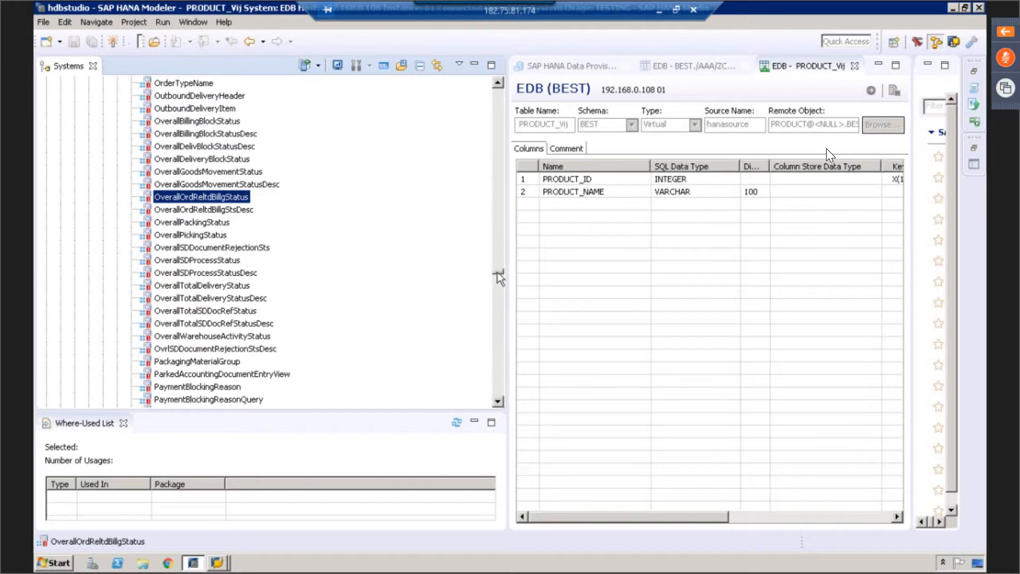
pyautogui.moveTo(497, 272); pyautogui.dragTo(496, 84)
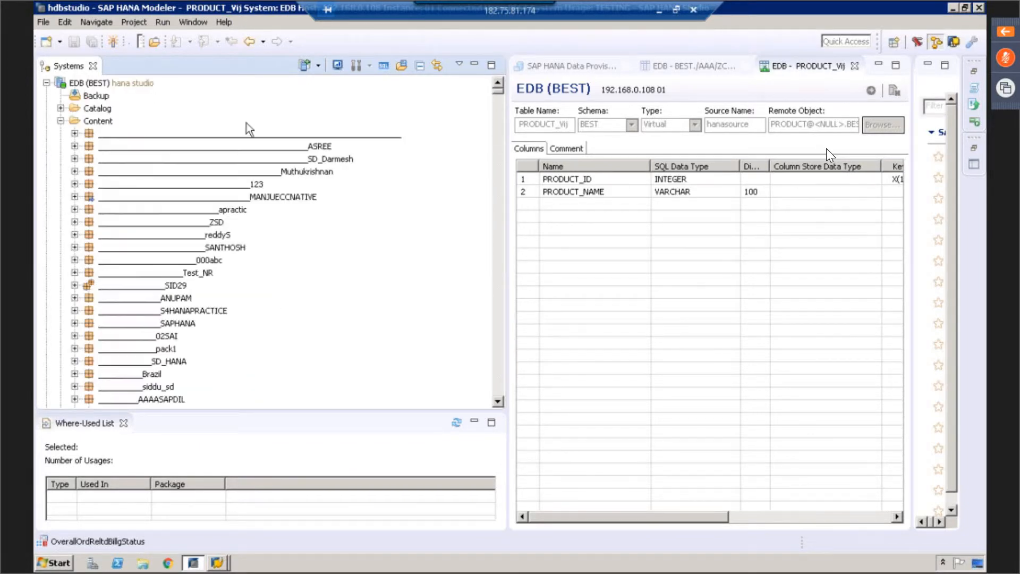
pyautogui.rightClick(108, 126)
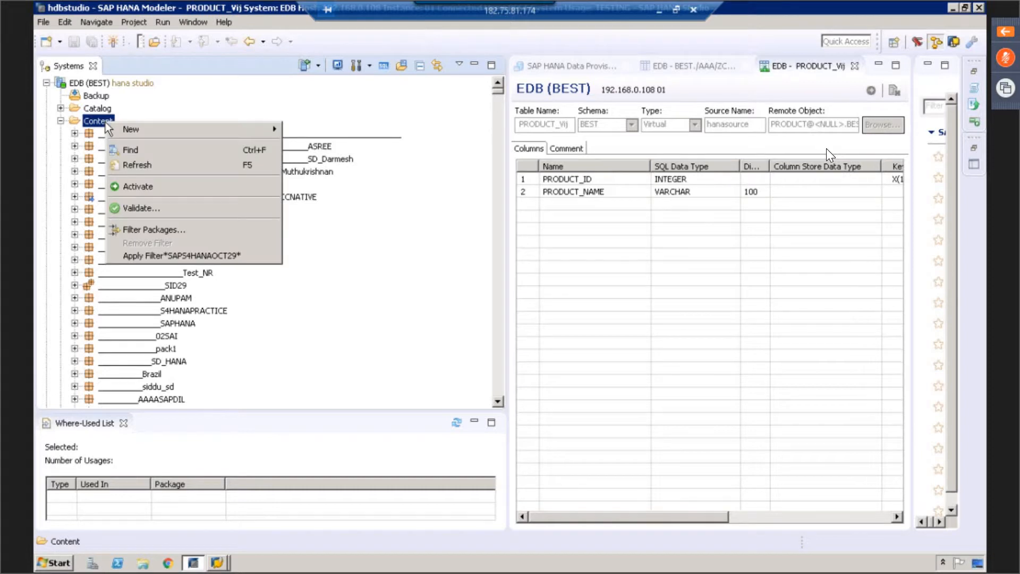
pyautogui.moveTo(162, 134)
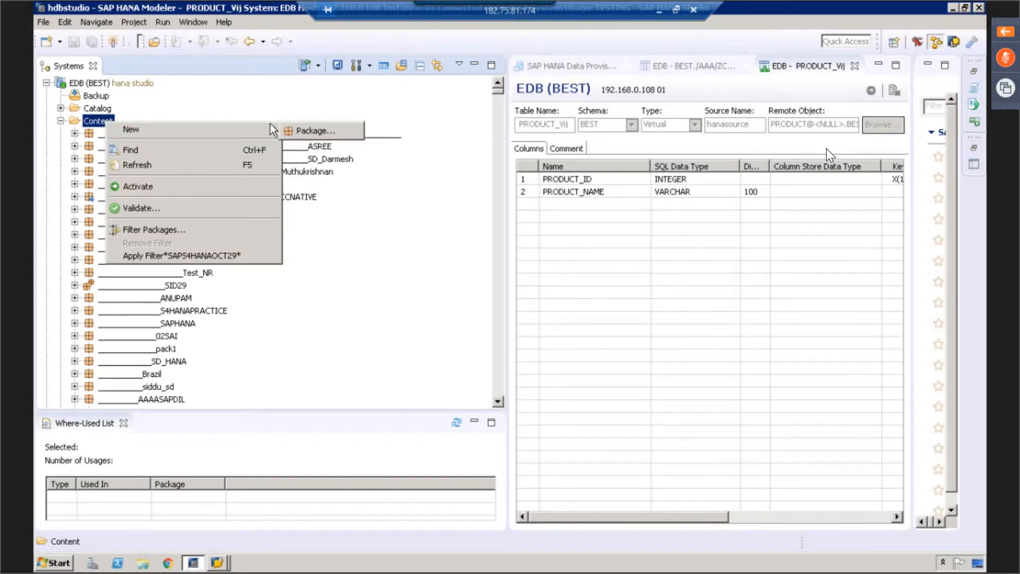
pyautogui.click(303, 130)
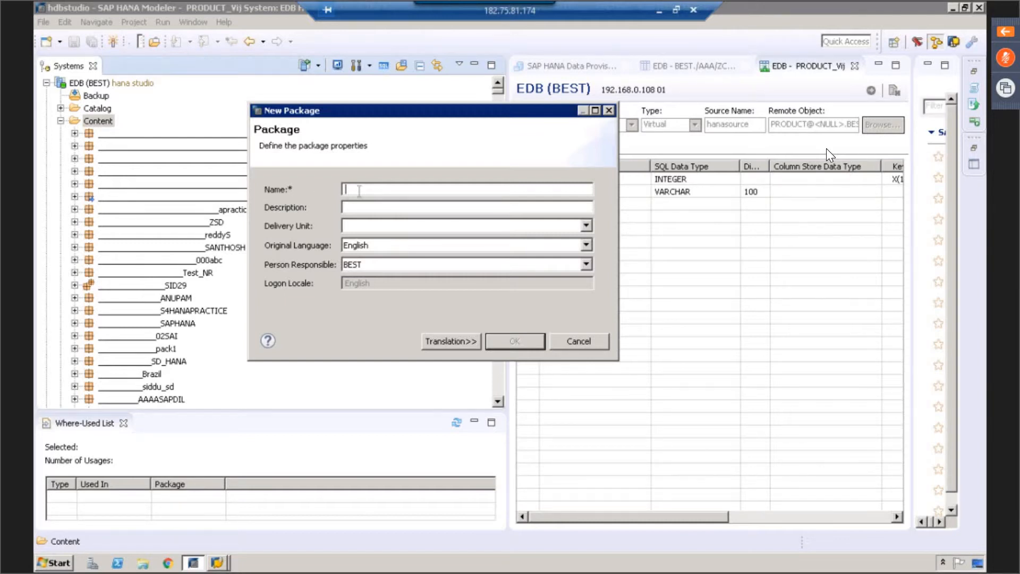
pyautogui.write('S4HANA')
pyautogui.write('0009')
pyautogui.click(400, 211)
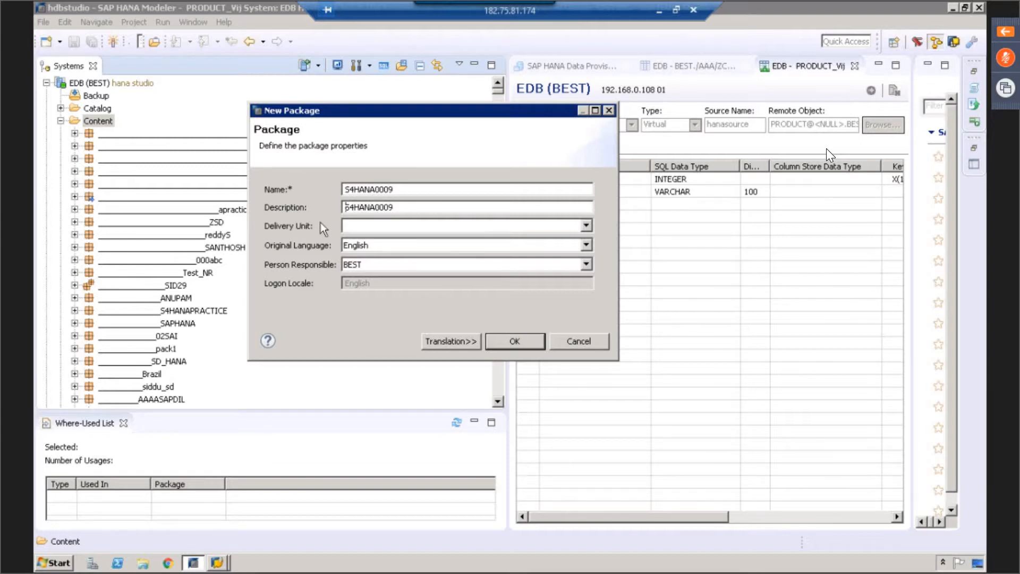
pyautogui.click(342, 189)
pyautogui.doubleClick(342, 189)
pyautogui.click(519, 351)
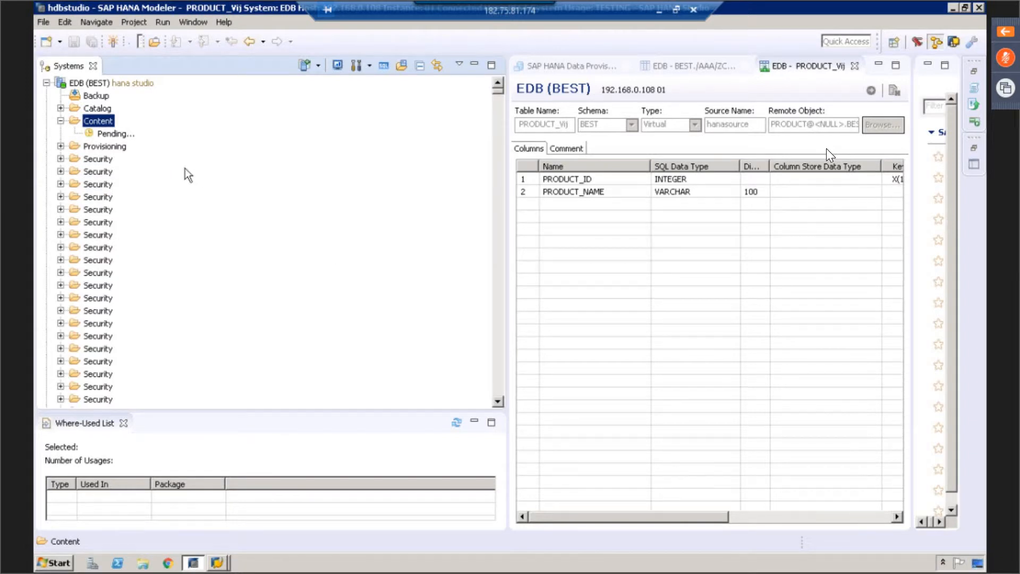
# Locate the S4HANA0009 package in the Content folder, select it and expand it.
pyautogui.click(136, 135)
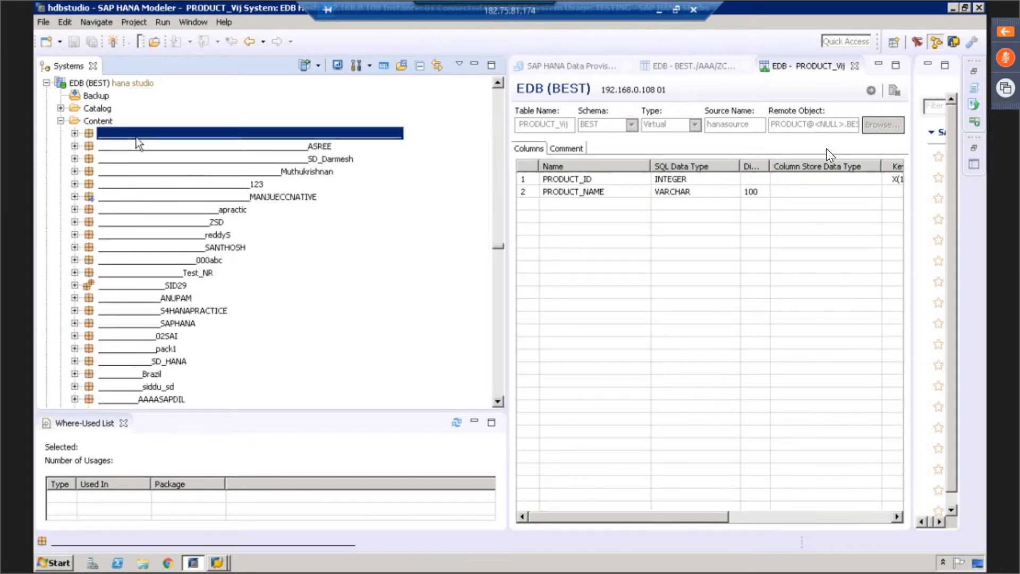
pyautogui.write('s4hana009')
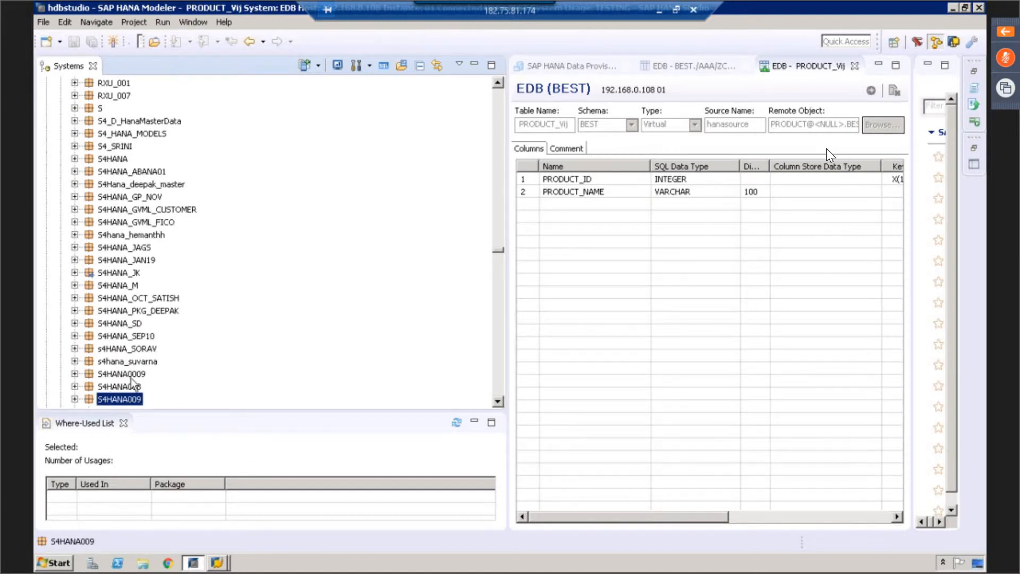
pyautogui.click(133, 375)
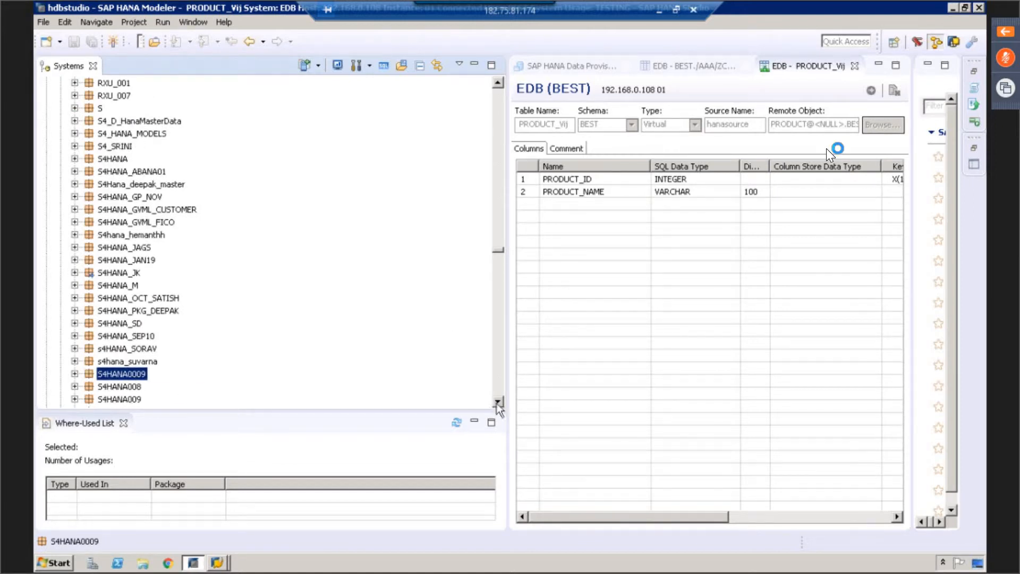
pyautogui.click(498, 401)
pyautogui.click(498, 402)
pyautogui.click(499, 401)
pyautogui.click(499, 401)
pyautogui.click(499, 402)
pyautogui.click(499, 402)
pyautogui.click(499, 402)
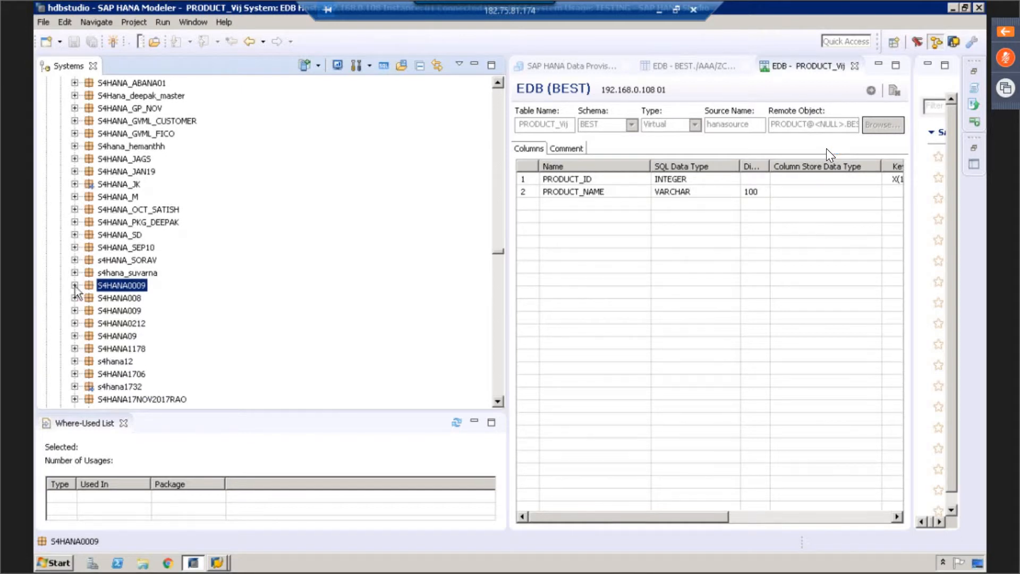
pyautogui.click(75, 285)
# Start a new attribute view in the S4HANA0009 package and name it AT_CUSTOMER.
pyautogui.click(121, 286)
pyautogui.rightClick(123, 292)
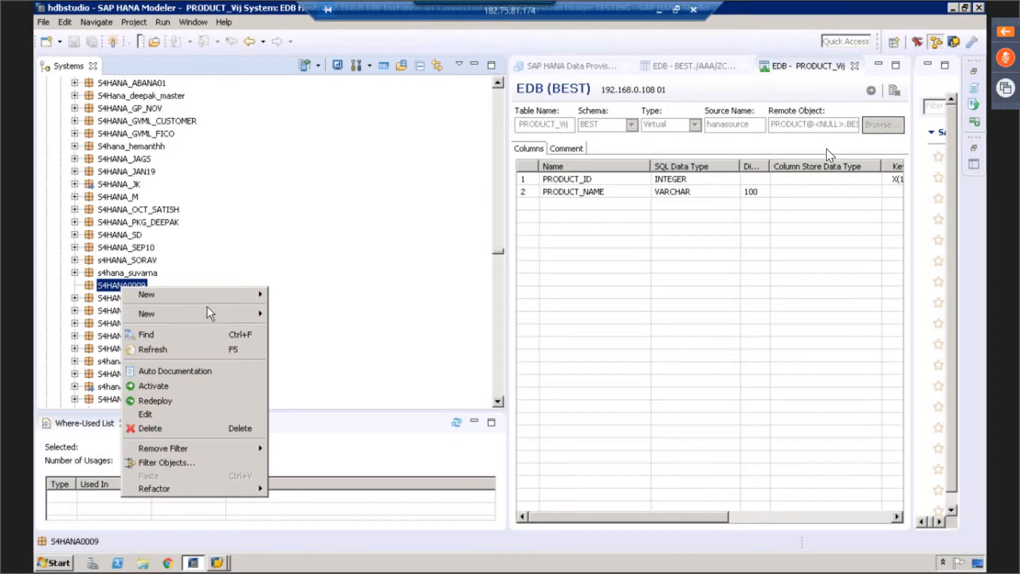
pyautogui.moveTo(209, 314)
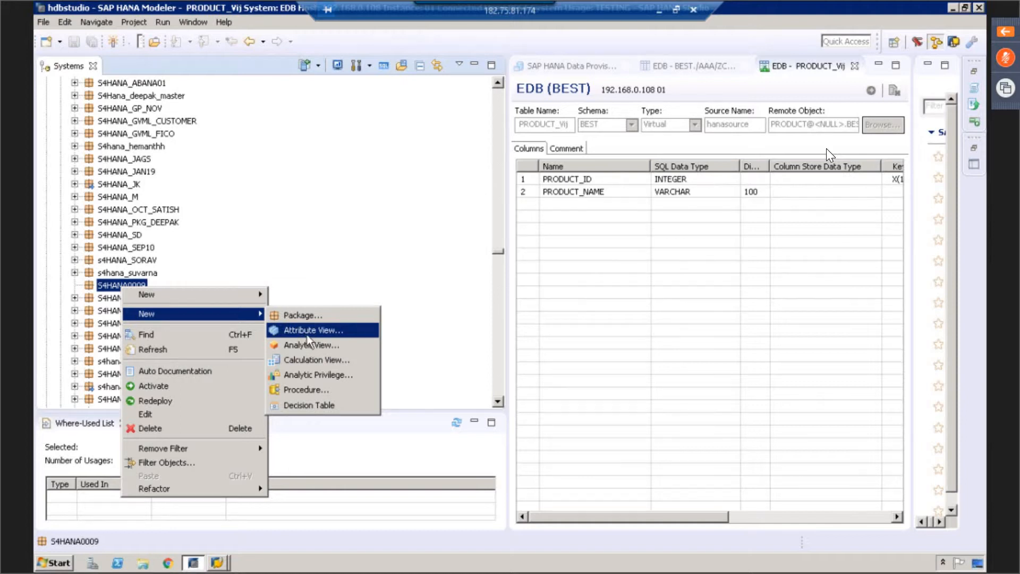
pyautogui.click(308, 334)
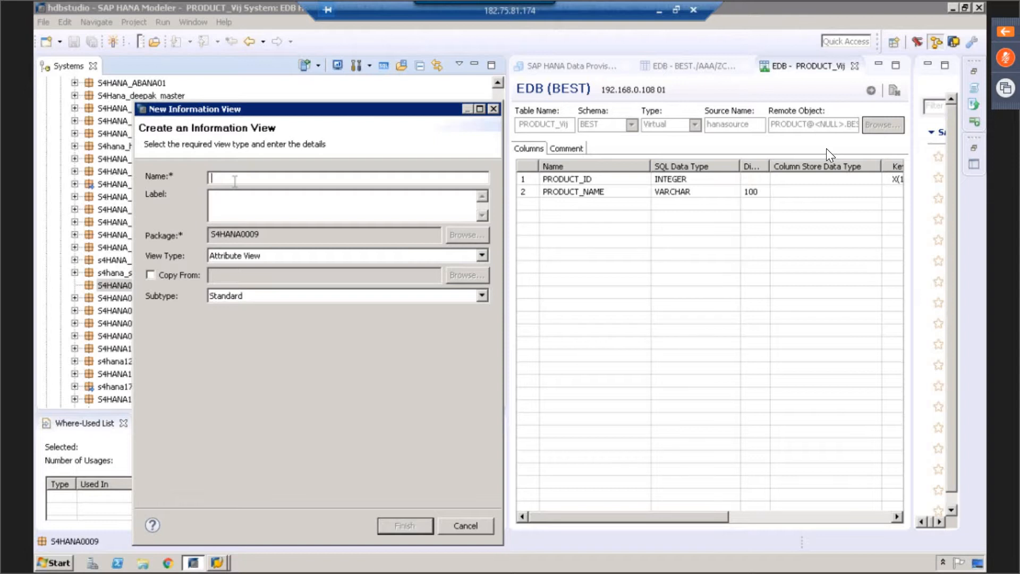
pyautogui.write('AT_CUSTOMER')
# Shorten the view's label to CUSTOMER and create it as an Attribute View with the Standard subtype.
pyautogui.moveTo(262, 196); pyautogui.dragTo(211, 197)
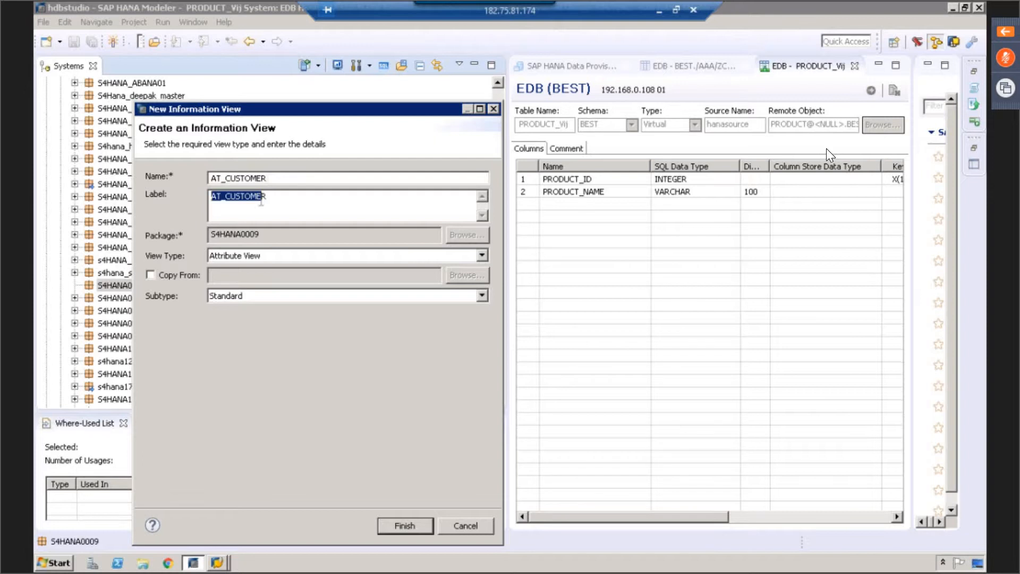
pyautogui.click(227, 198)
pyautogui.press('BackSpace')
pyautogui.press('BackSpace')
pyautogui.press('BackSpace')
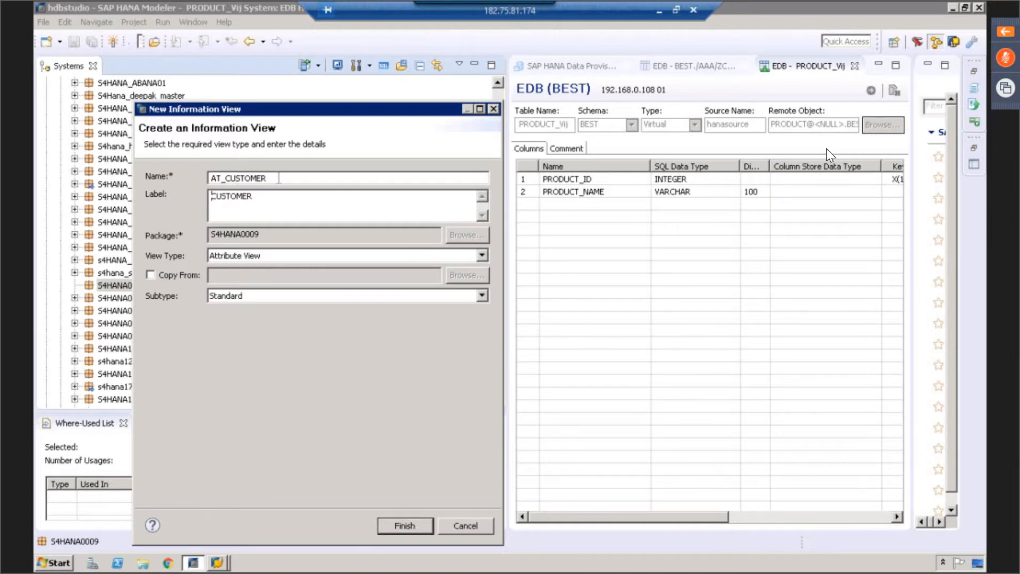
pyautogui.click(274, 178)
pyautogui.moveTo(274, 178); pyautogui.dragTo(192, 175)
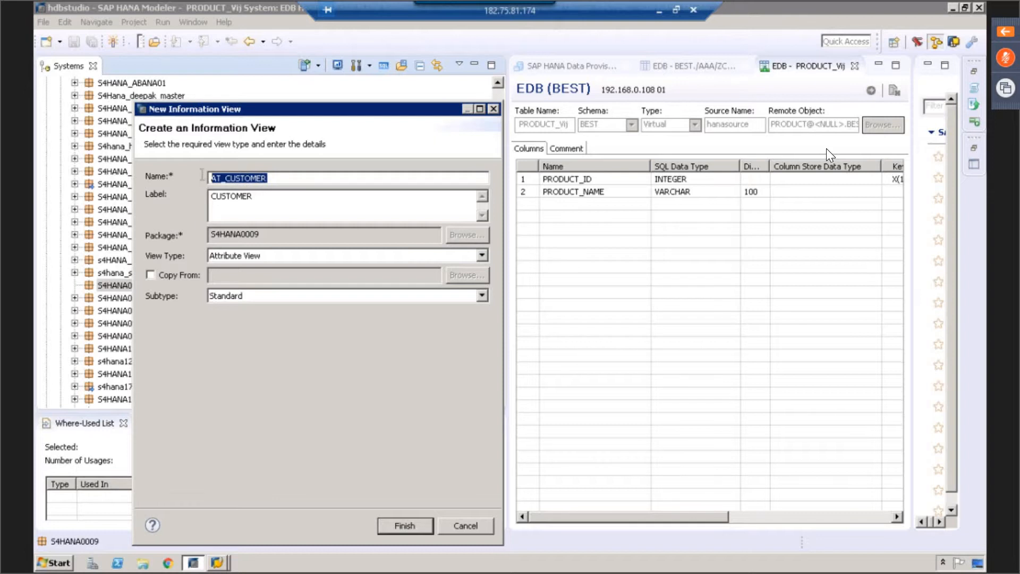
pyautogui.click(219, 180)
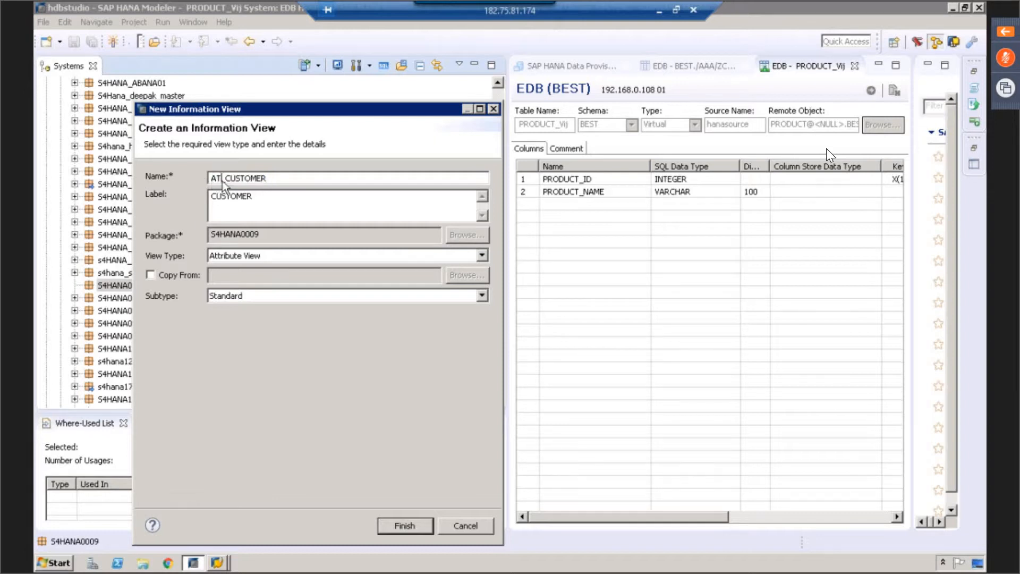
pyautogui.moveTo(270, 196); pyautogui.dragTo(209, 198)
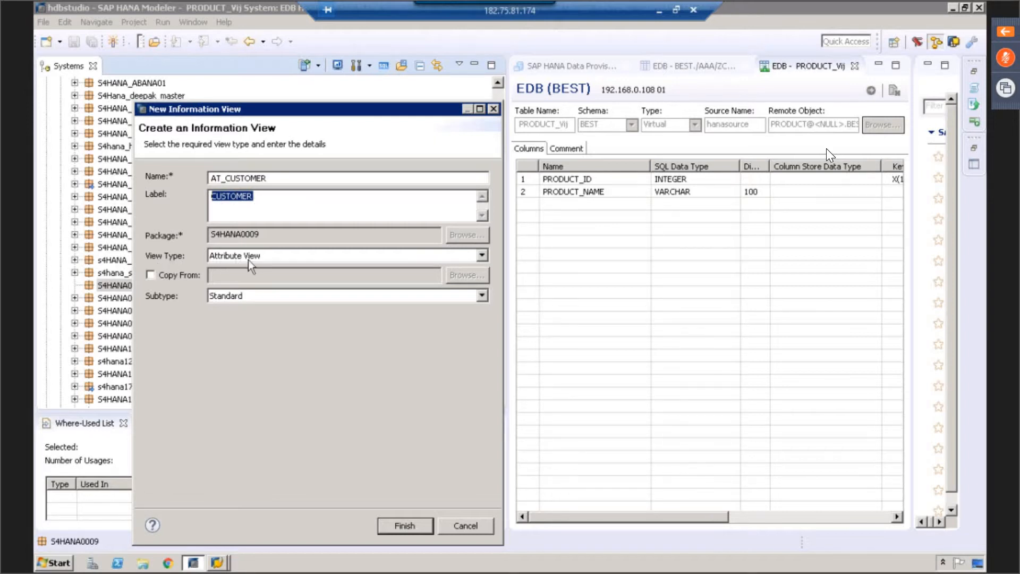
pyautogui.click(405, 526)
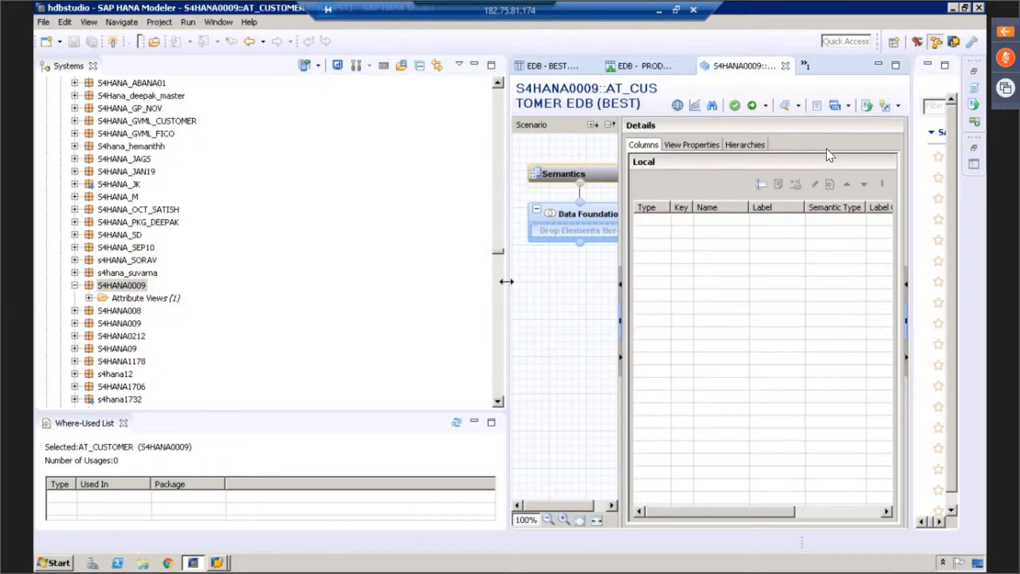
# Widen the AT_CUSTOMER editor area and open the object search for adding a table to the Data Foundation node.
pyautogui.moveTo(506, 281); pyautogui.dragTo(271, 129)
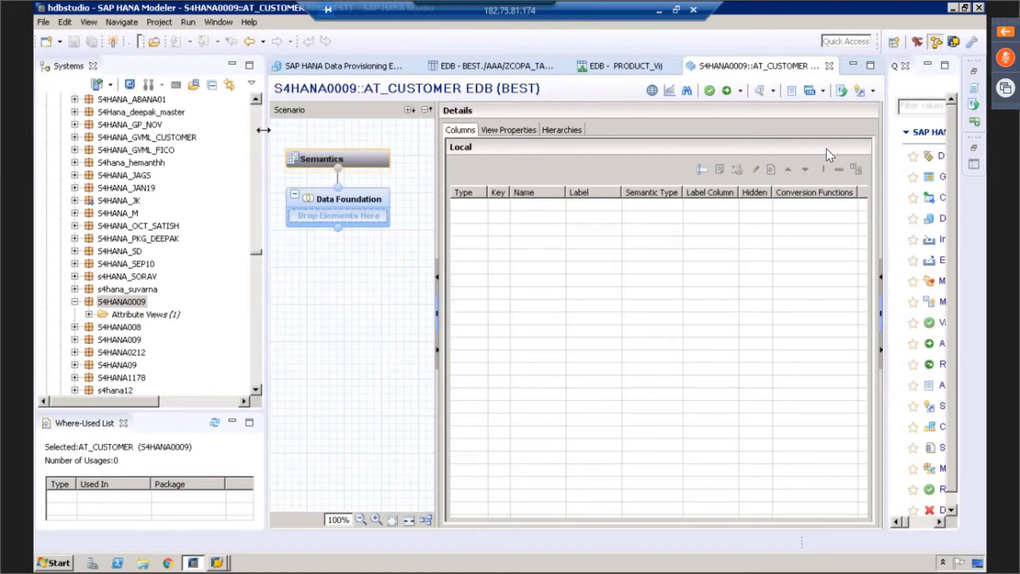
pyautogui.moveTo(263, 129); pyautogui.dragTo(239, 130)
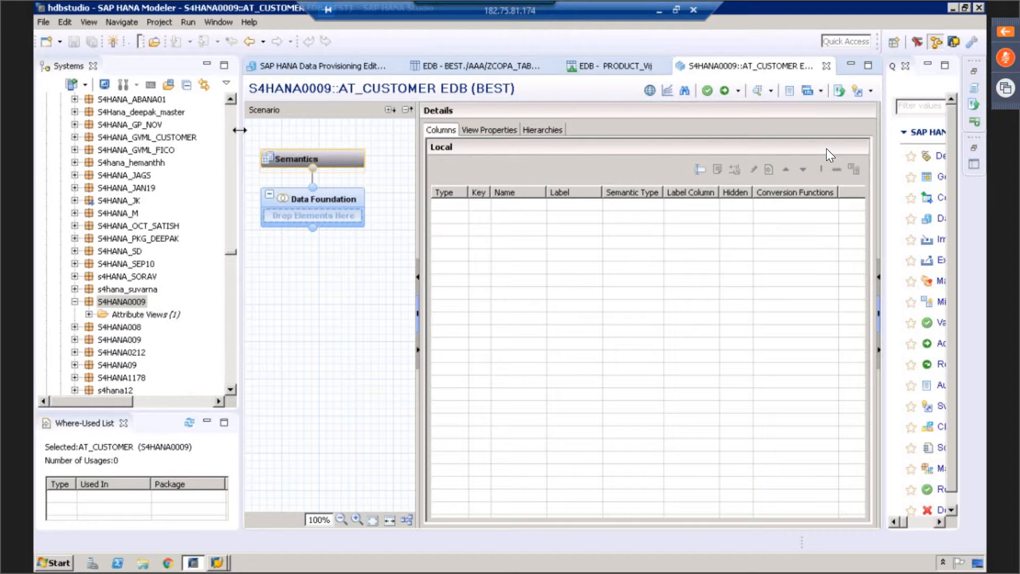
pyautogui.moveTo(295, 204)
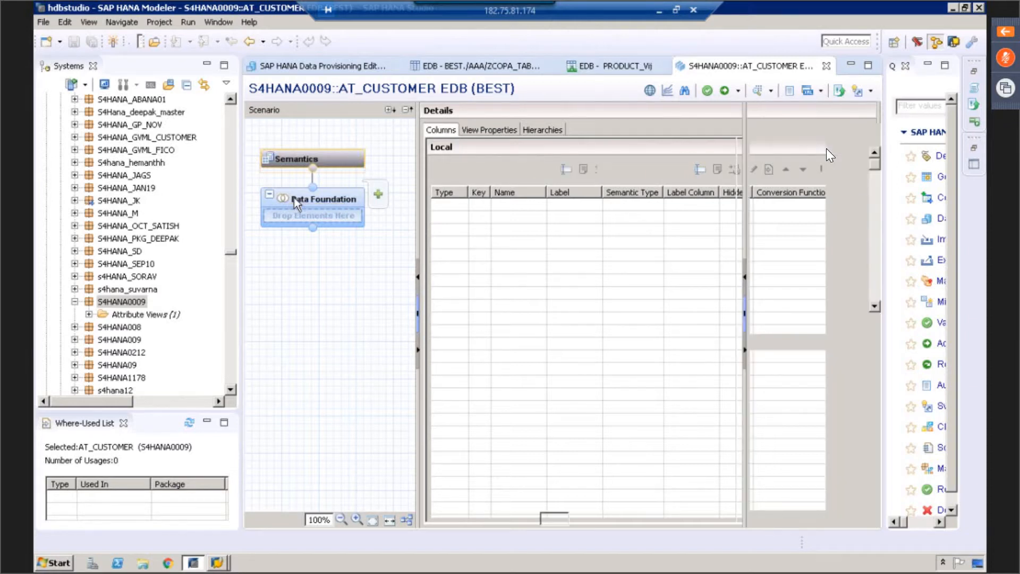
pyautogui.click(295, 204)
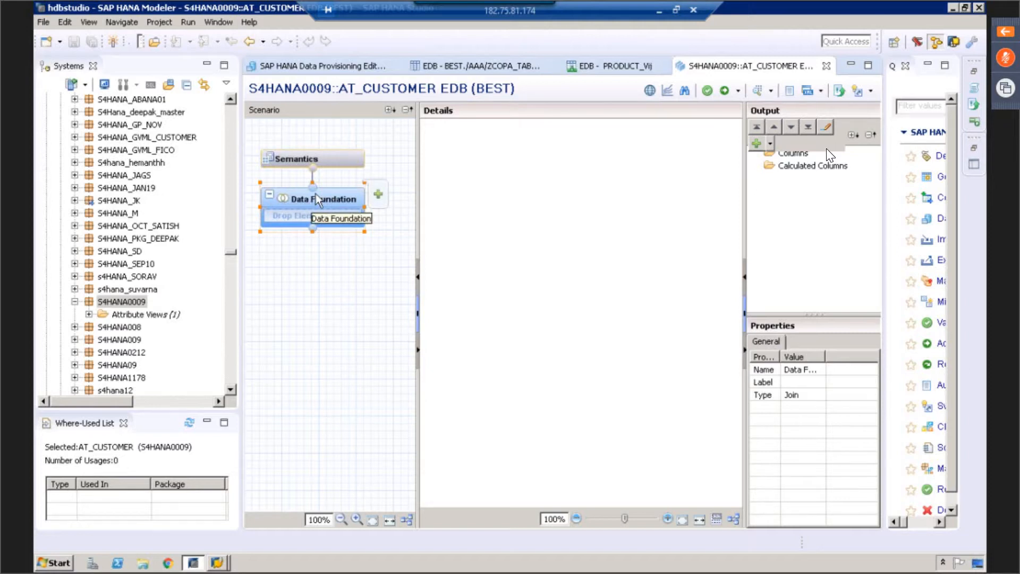
pyautogui.click(378, 194)
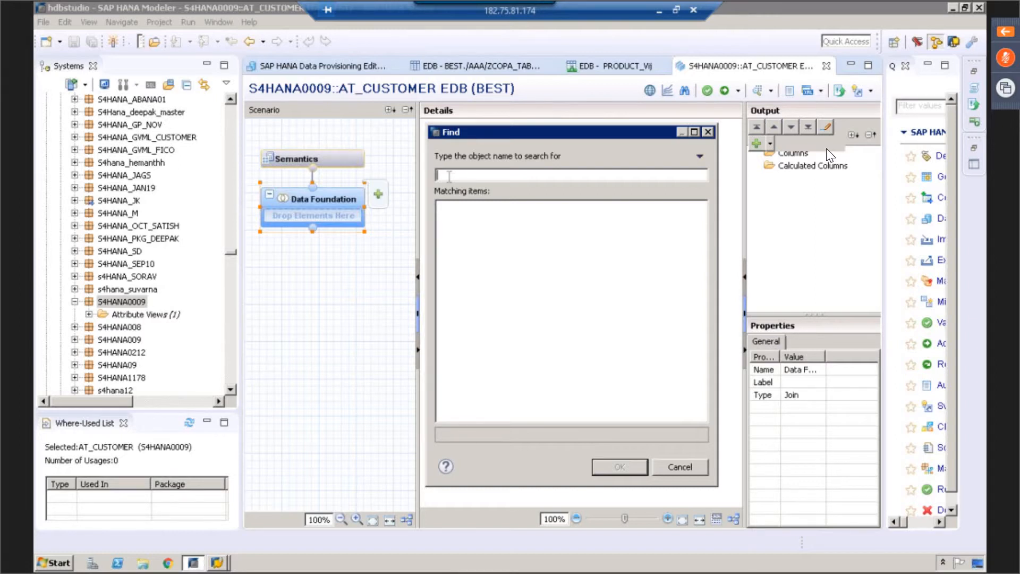
# Switch to Paint, bring up the SAP-to-HANA replication diagram and place an empty text box above the SLT shape.
pyautogui.click(660, 13)
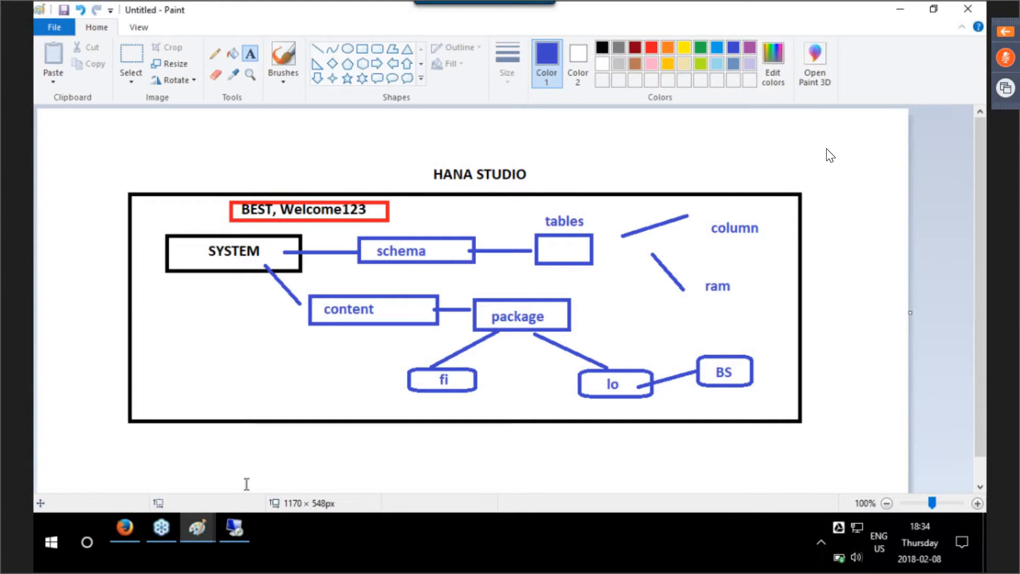
pyautogui.click(203, 533)
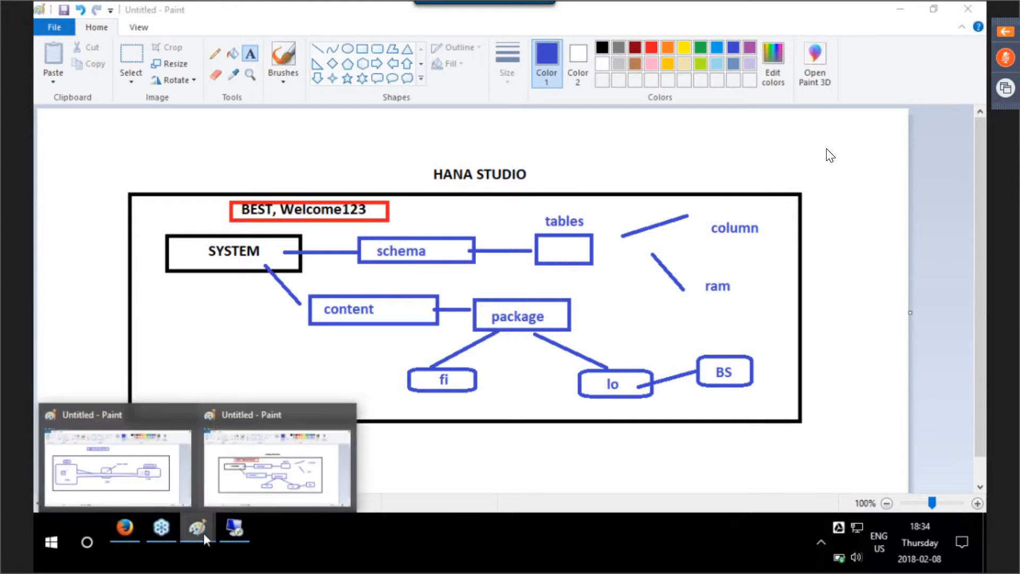
pyautogui.click(154, 486)
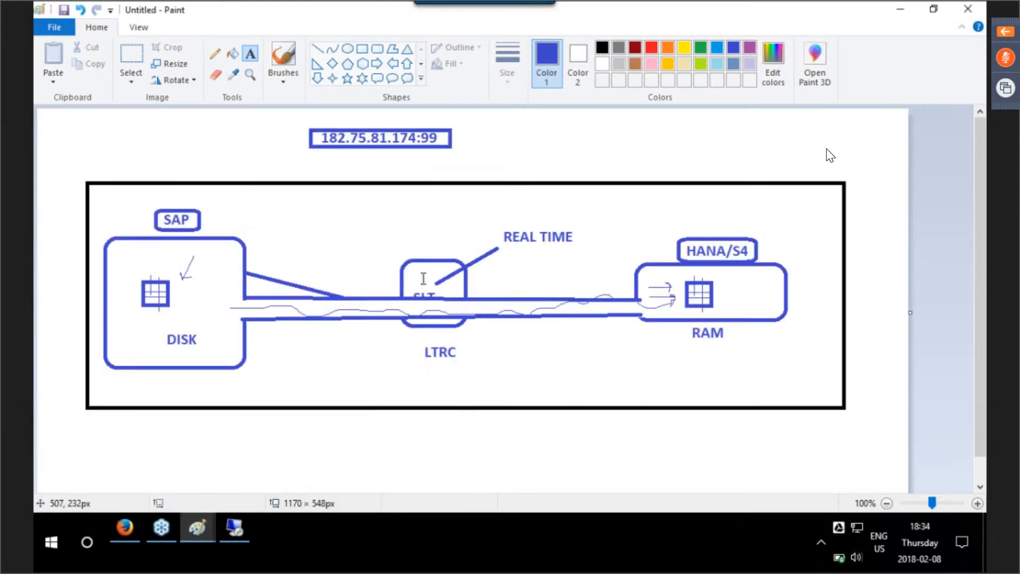
pyautogui.click(418, 245)
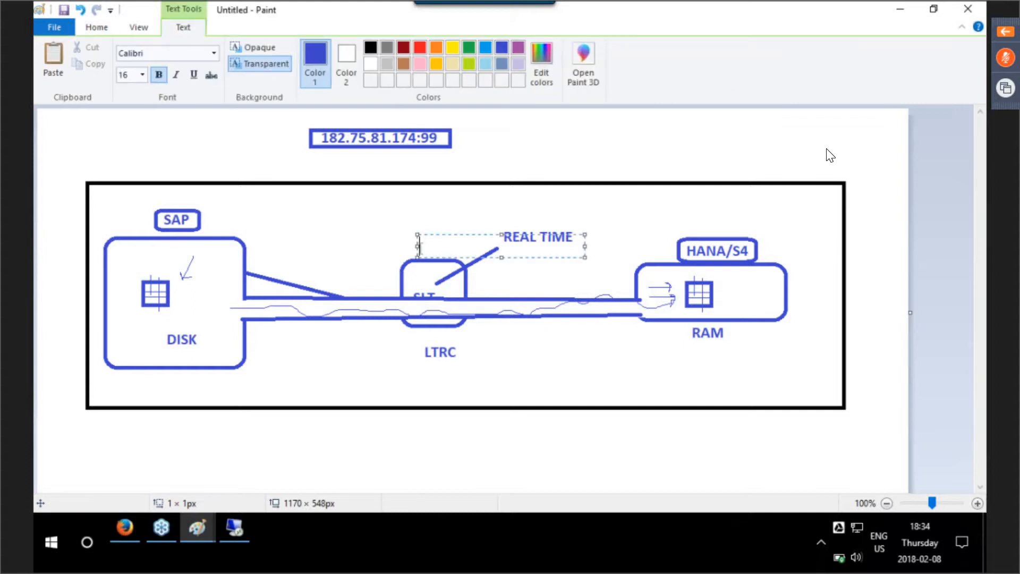
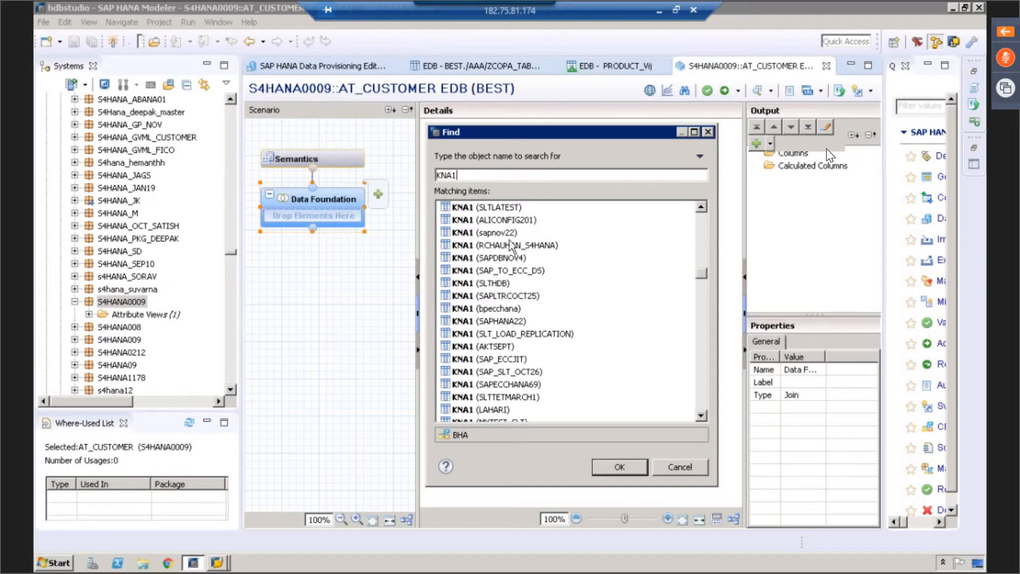
# Look through the matching KNA1 tables and add KNA1 from the sltsaipractice schema to the Data Foundation node.
pyautogui.click(699, 394)
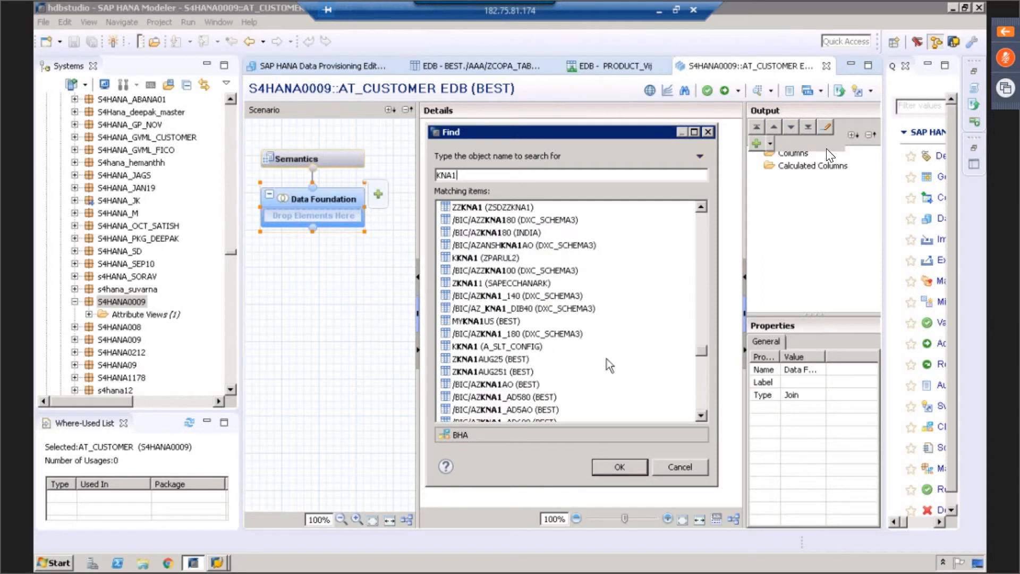
pyautogui.click(702, 245)
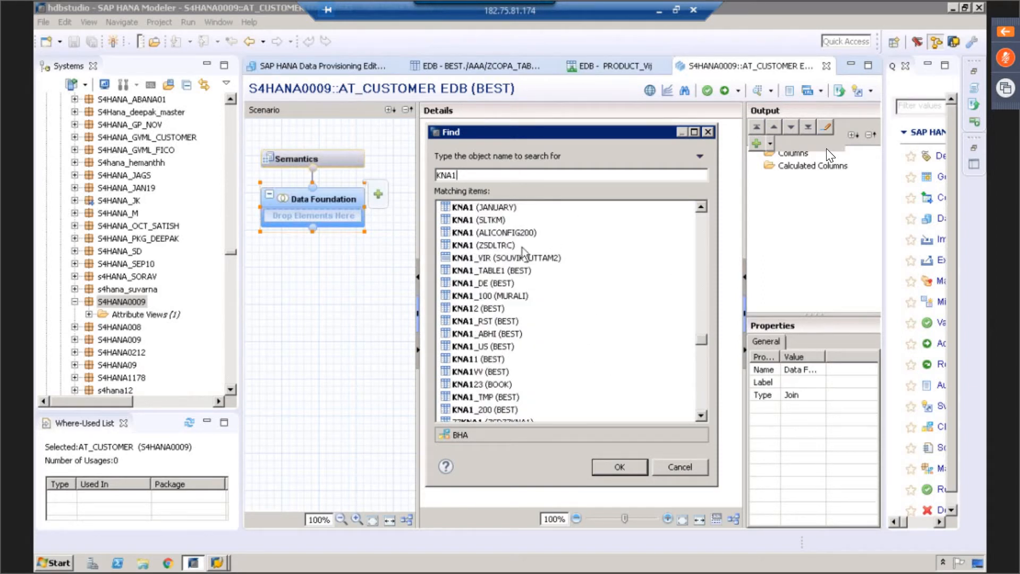
pyautogui.click(705, 227)
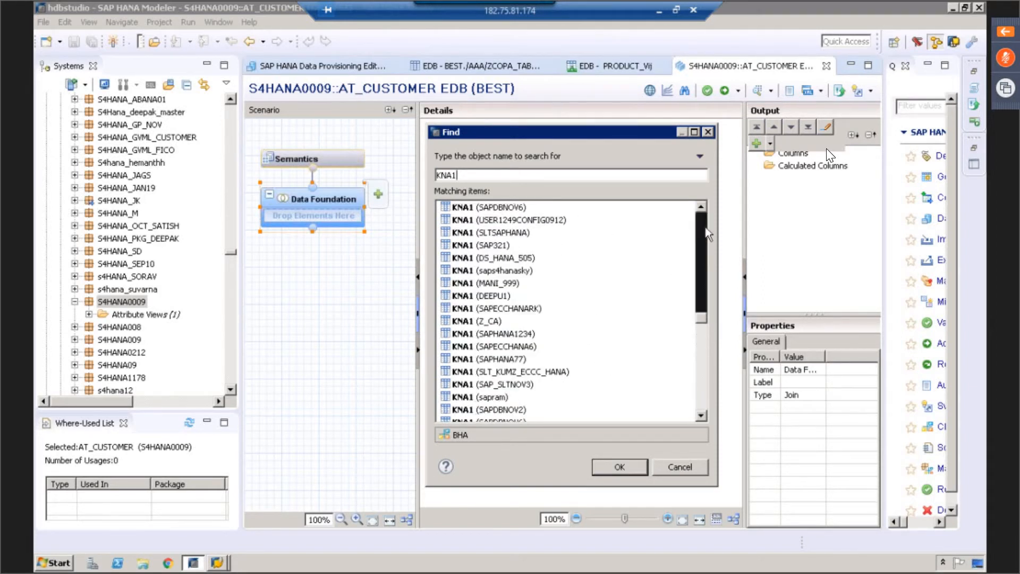
pyautogui.click(705, 227)
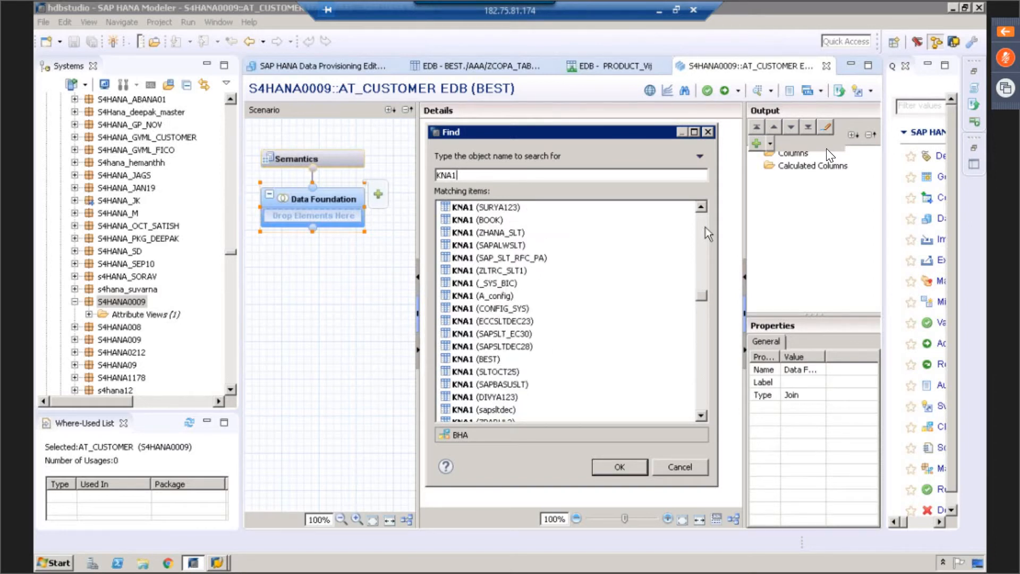
pyautogui.click(705, 228)
pyautogui.click(706, 227)
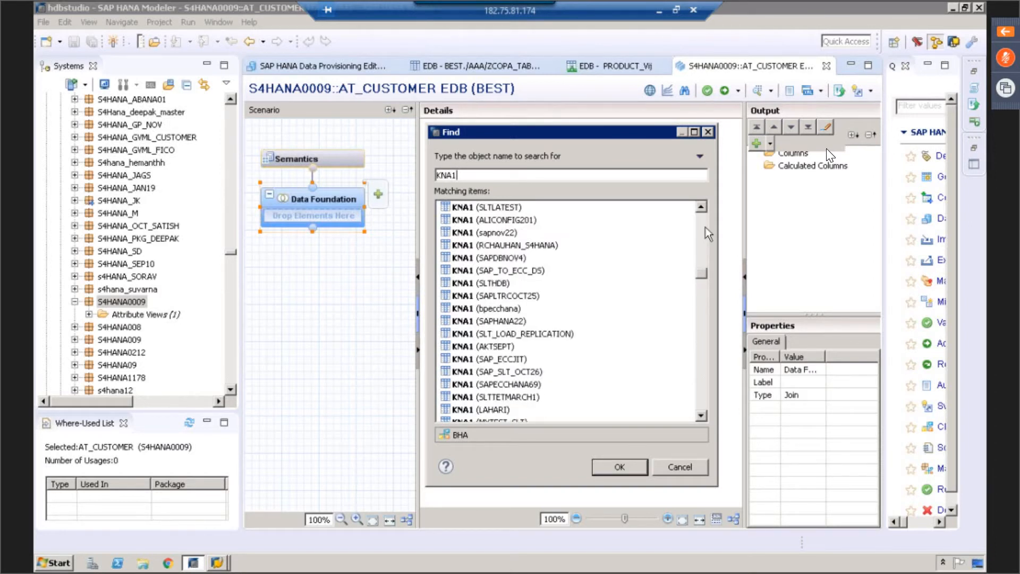
pyautogui.moveTo(701, 275); pyautogui.dragTo(703, 218)
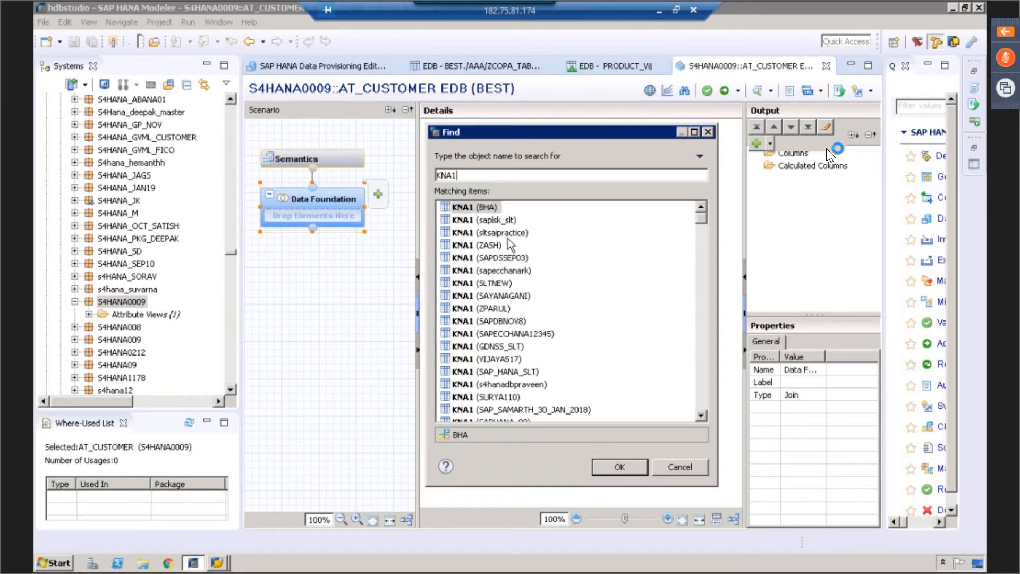
pyautogui.click(509, 237)
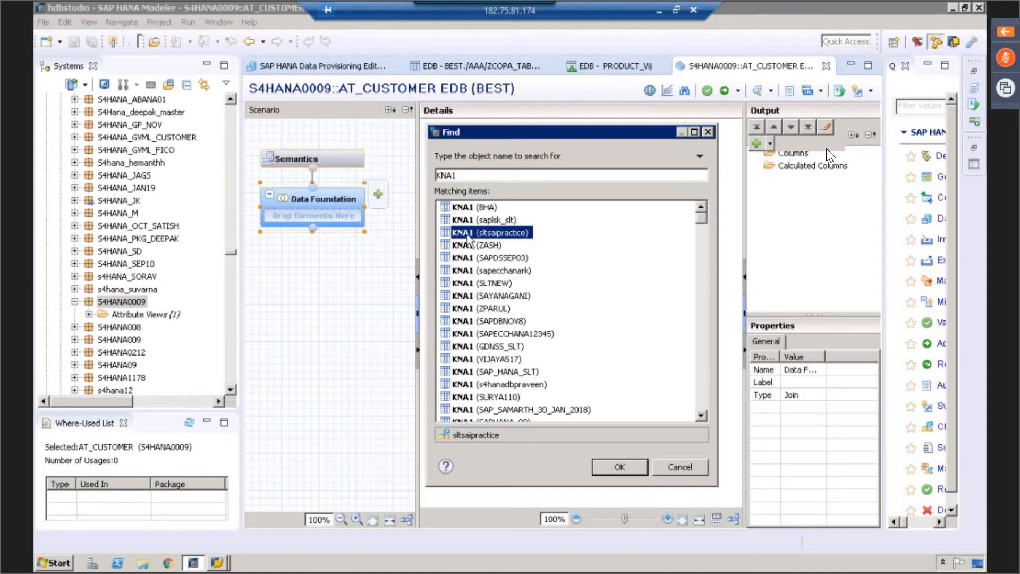
pyautogui.click(621, 468)
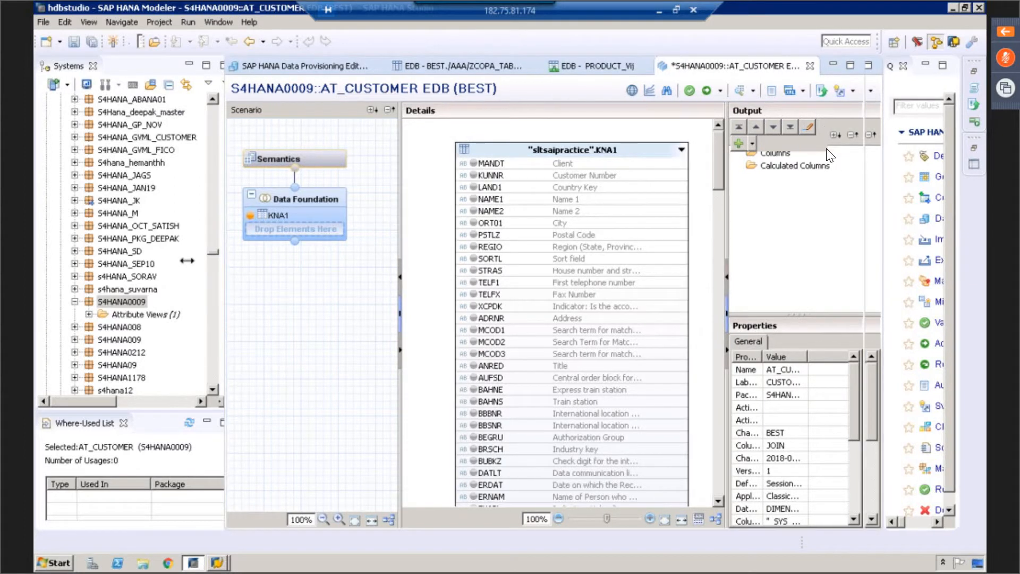
# Resize the editor areas, narrowing the system tree, scenario and output areas to give the KNA1 table more room.
pyautogui.moveTo(232, 263); pyautogui.dragTo(103, 251)
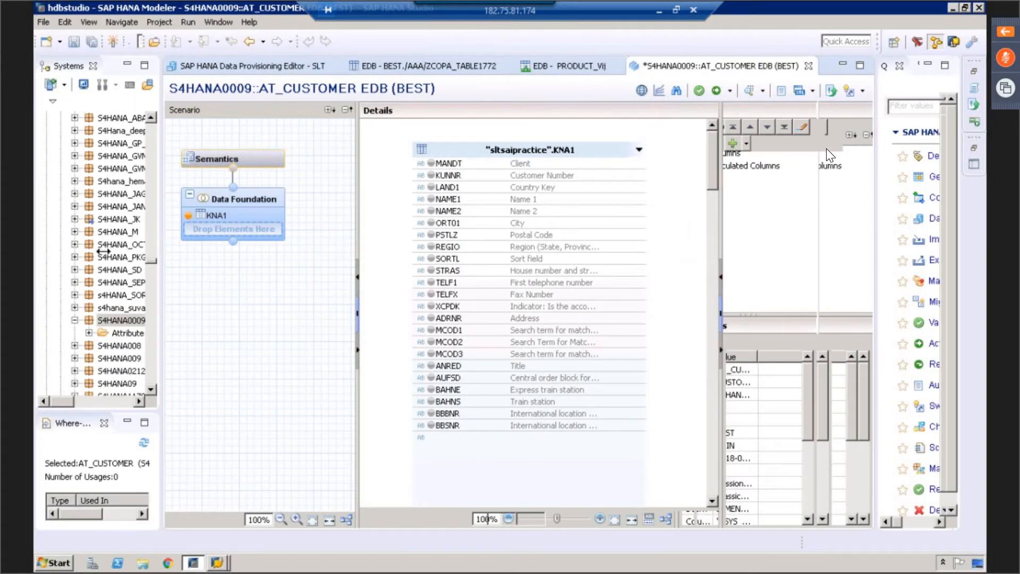
pyautogui.moveTo(337, 227); pyautogui.dragTo(261, 224)
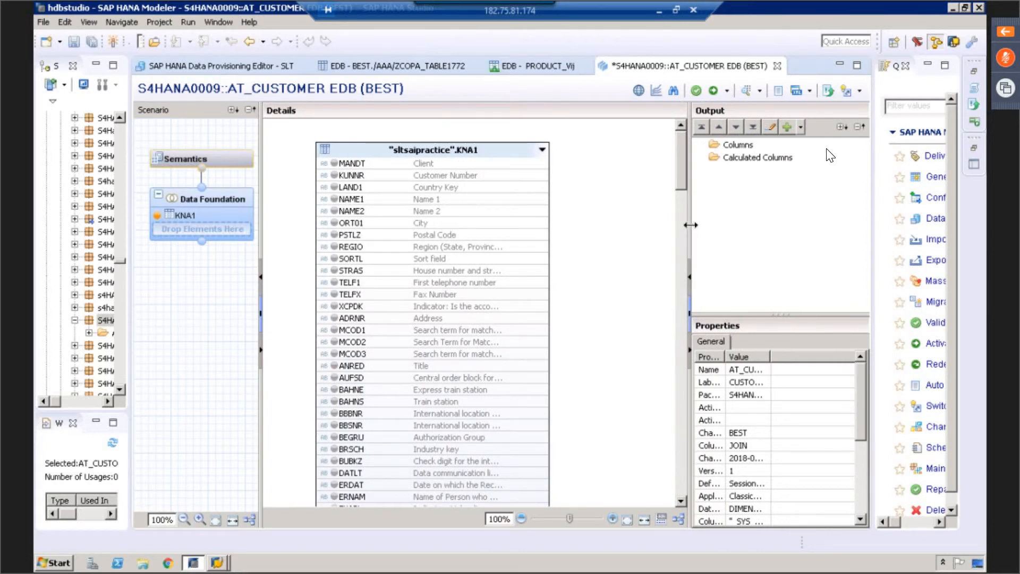
pyautogui.moveTo(690, 225); pyautogui.dragTo(752, 218)
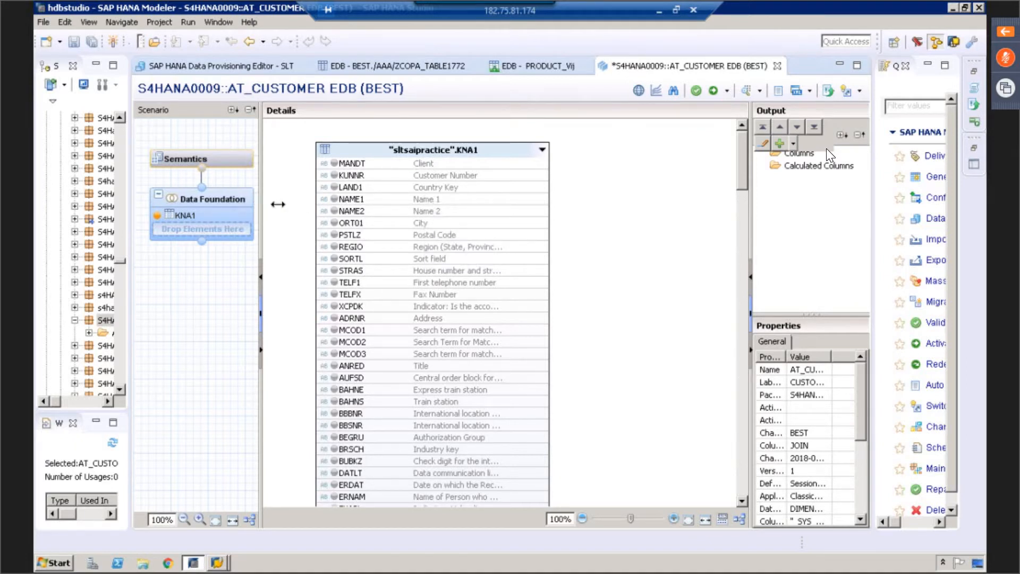
pyautogui.moveTo(277, 204); pyautogui.dragTo(297, 203)
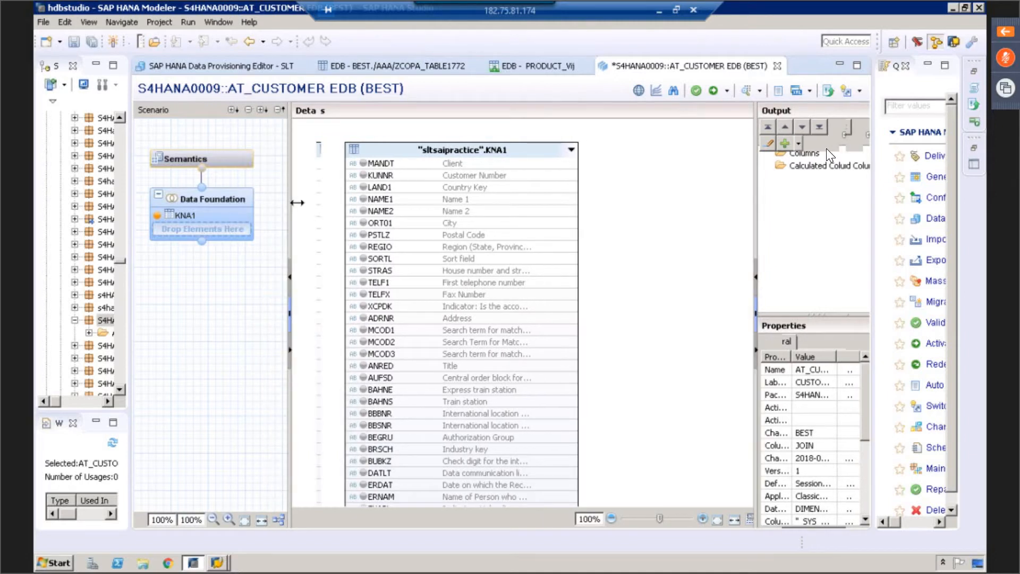
# Search for T005T and add the table from the SLTDATA9 schema to the Data Foundation node.
pyautogui.moveTo(202, 199)
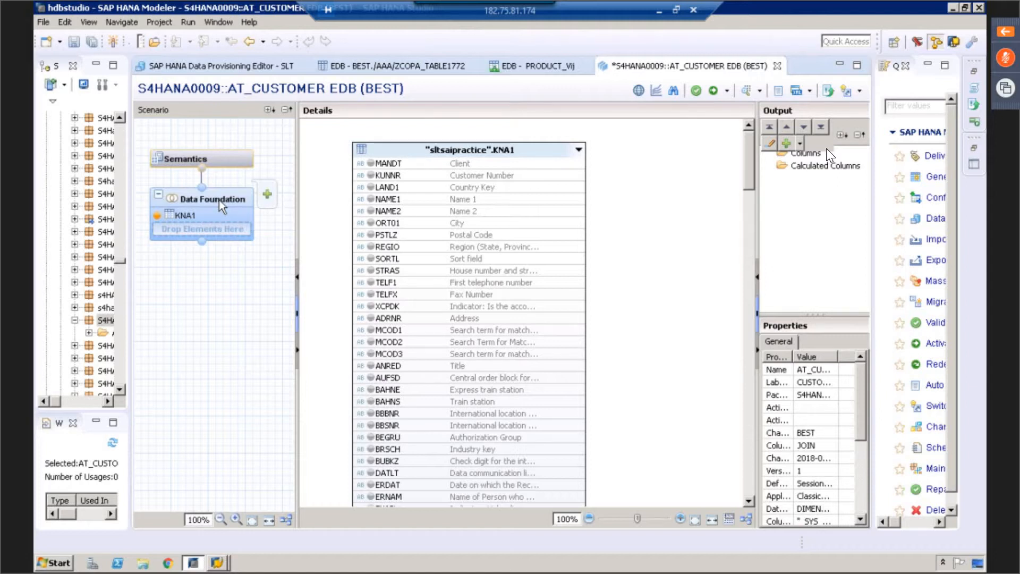
pyautogui.click(267, 197)
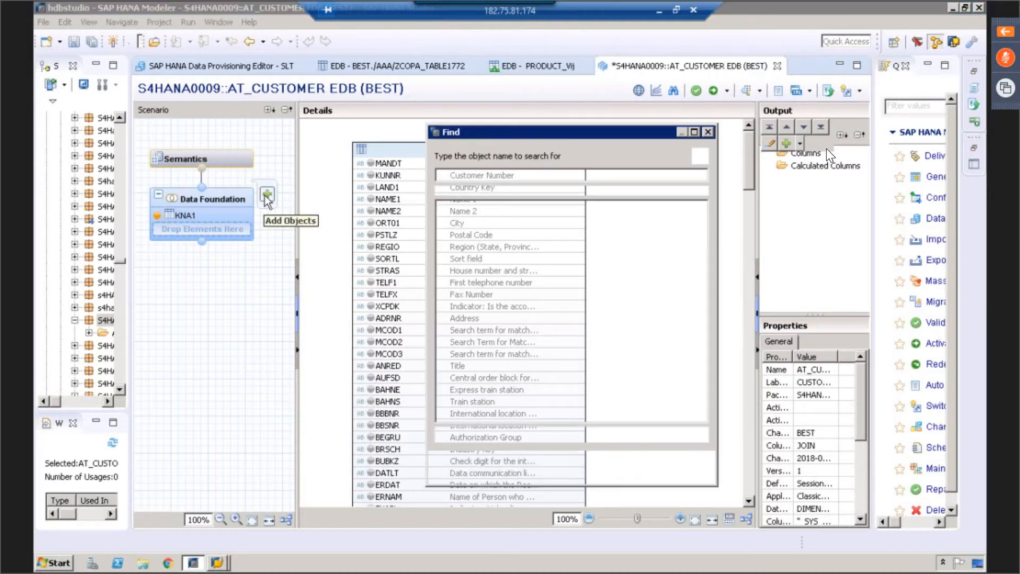
pyautogui.write('T005T')
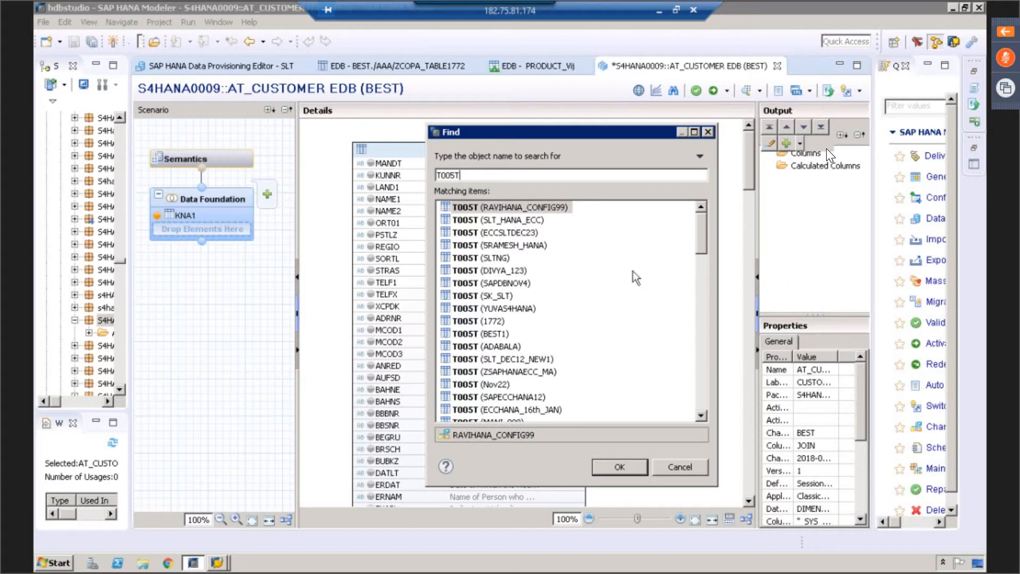
pyautogui.click(703, 379)
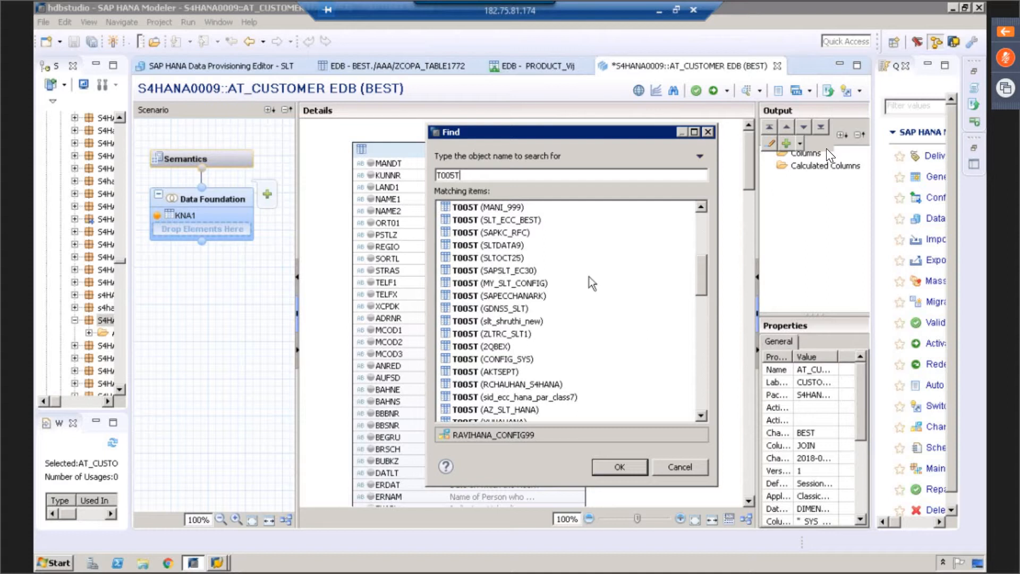
pyautogui.click(496, 247)
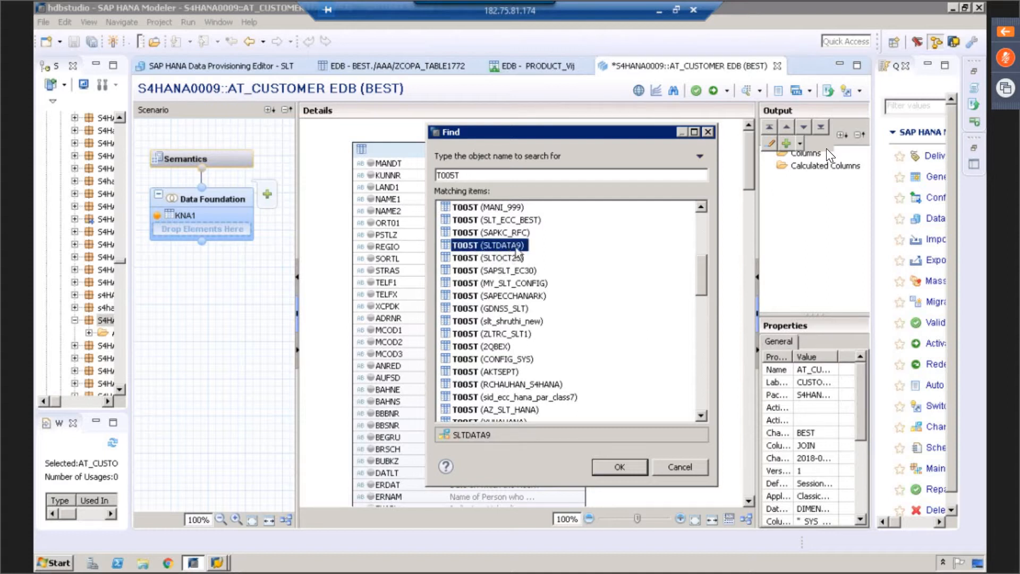
pyautogui.click(634, 467)
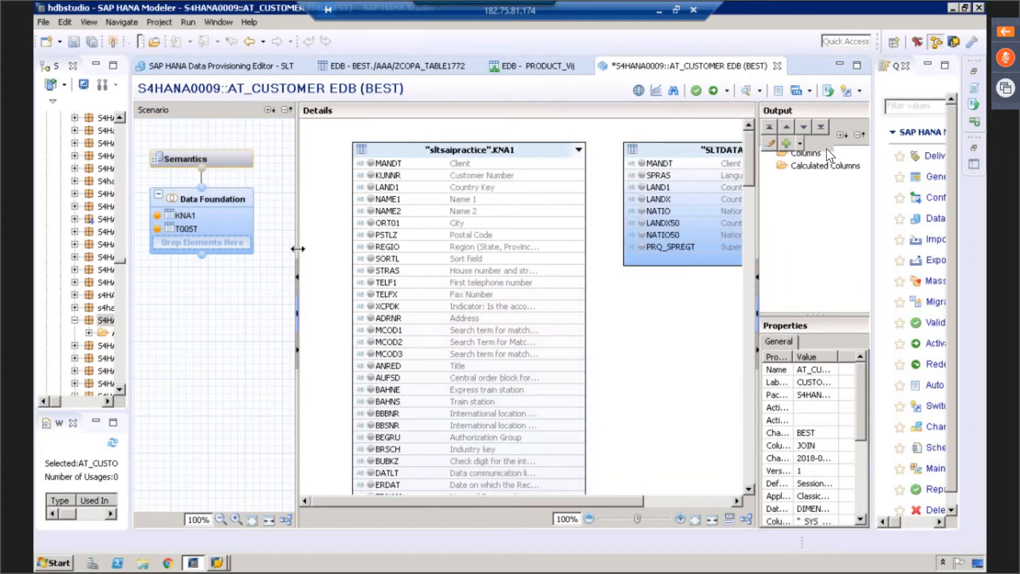
# Make room to show both tables and join LAND1 of KNA1 to LAND1 of T005T.
pyautogui.moveTo(297, 248); pyautogui.dragTo(247, 248)
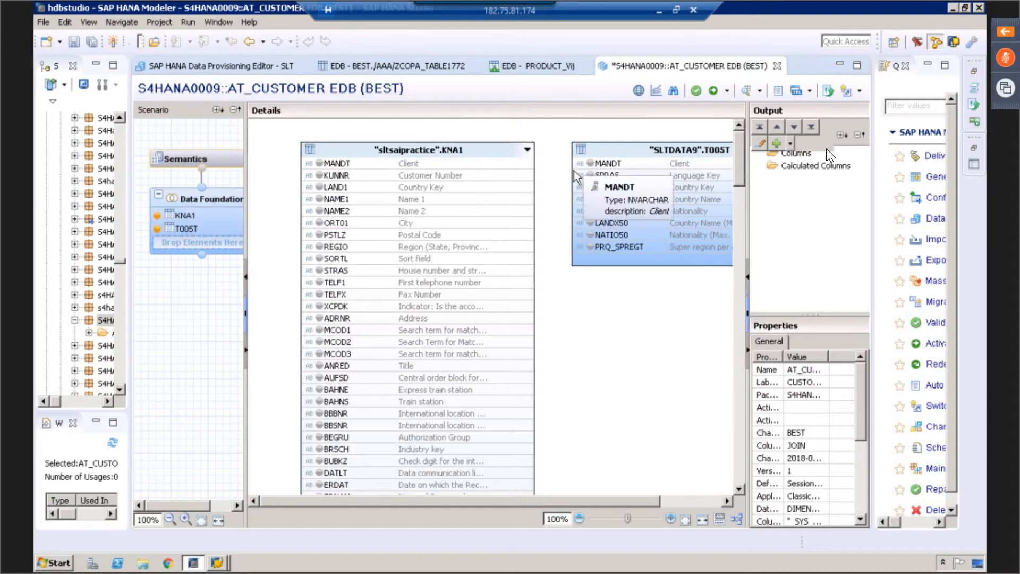
pyautogui.click(450, 188)
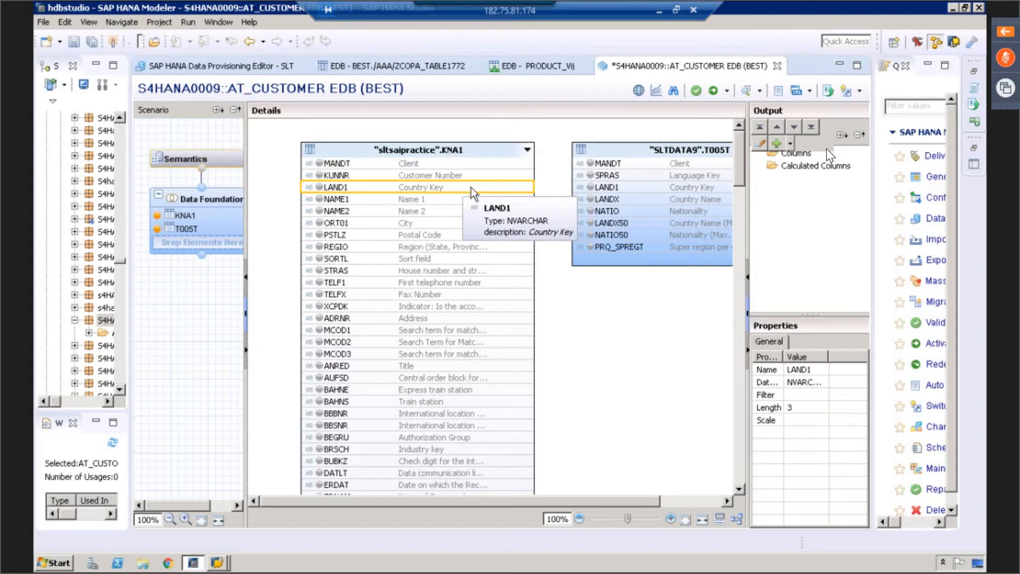
pyautogui.moveTo(753, 199); pyautogui.dragTo(792, 197)
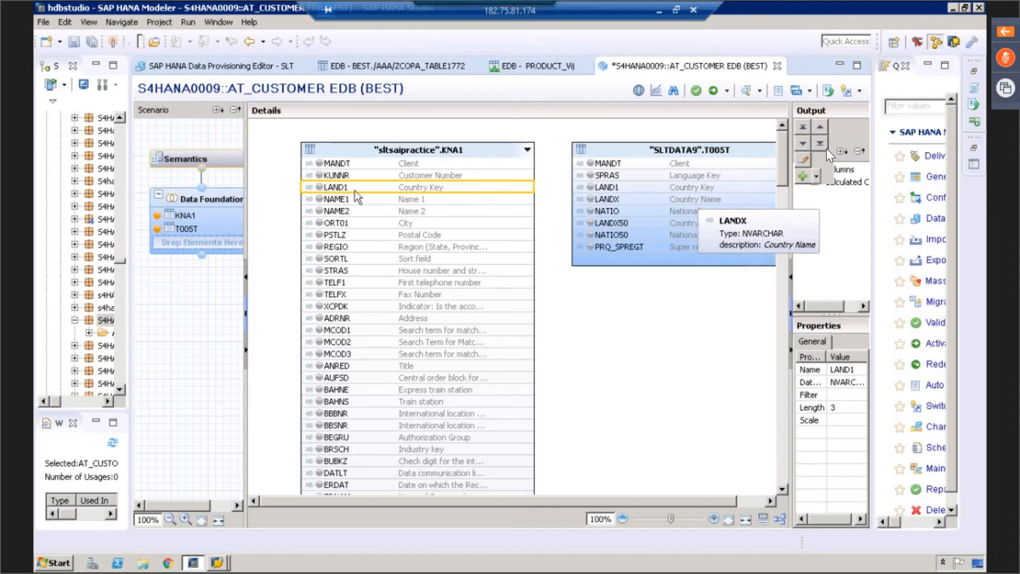
pyautogui.moveTo(351, 192)
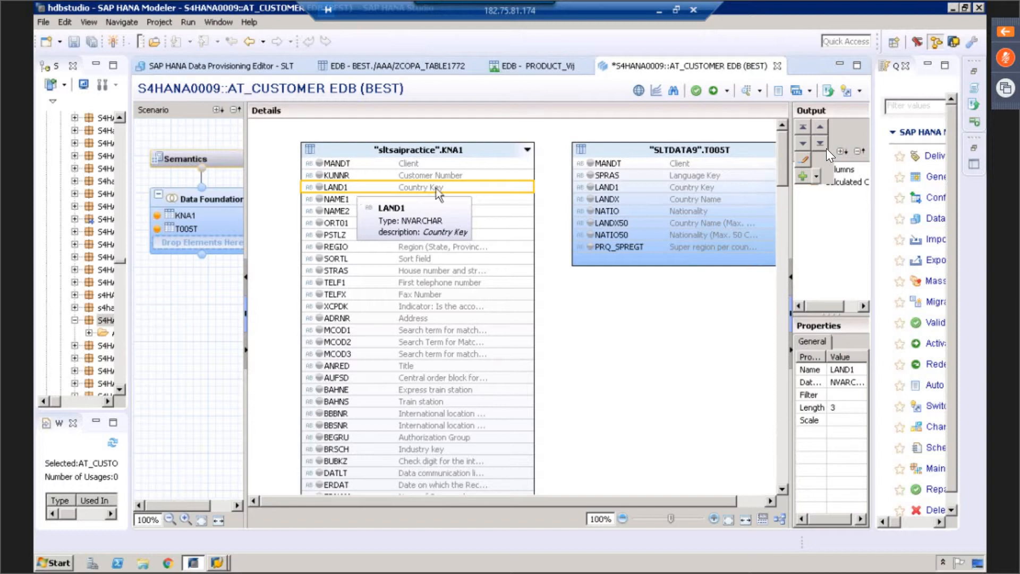
pyautogui.moveTo(693, 204)
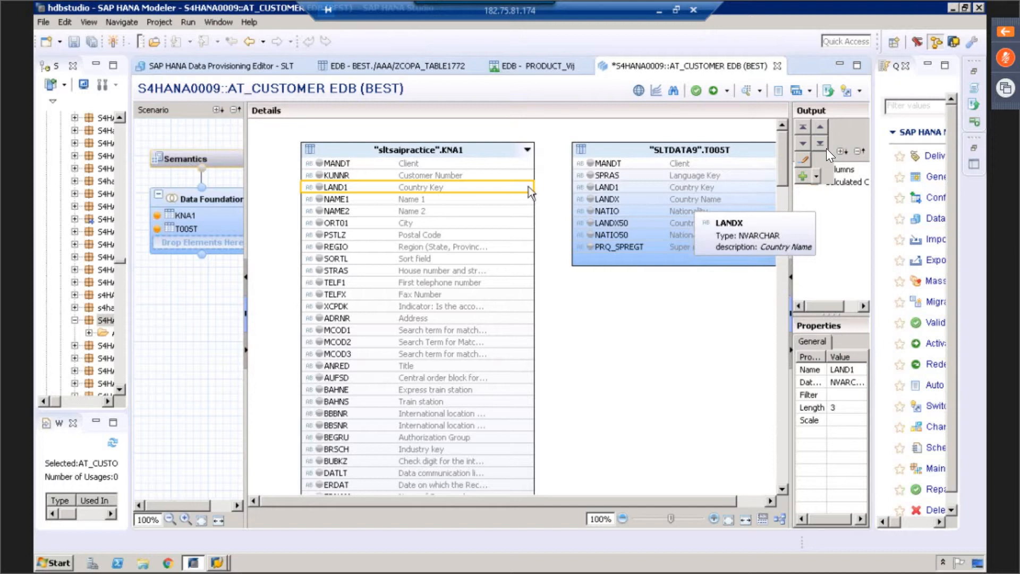
pyautogui.moveTo(527, 186); pyautogui.dragTo(578, 191)
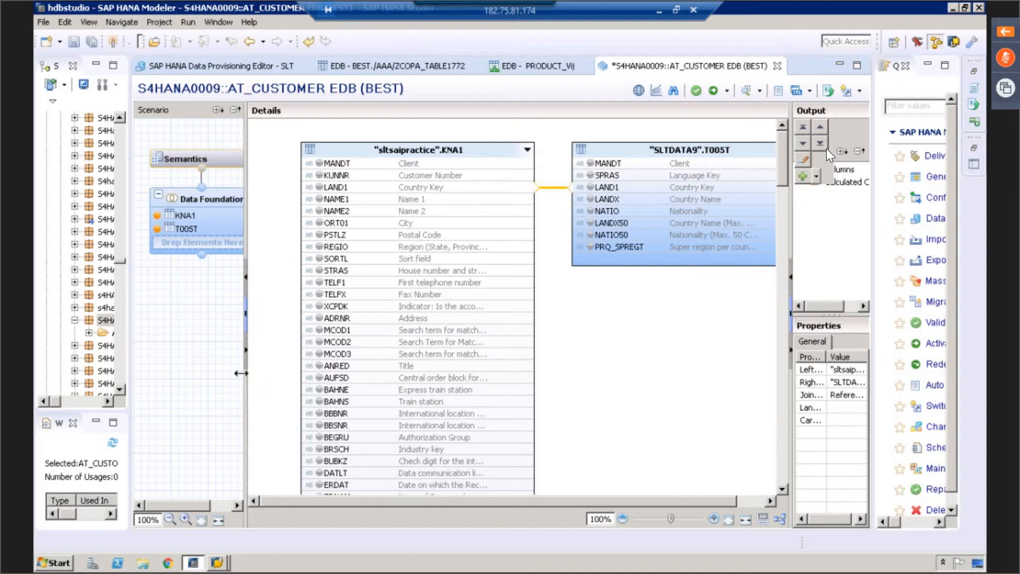
# Widen the join's property values and set the join type of the LAND1 join to Text Join.
pyautogui.moveTo(241, 373); pyautogui.dragTo(218, 373)
pyautogui.moveTo(790, 389); pyautogui.dragTo(696, 389)
pyautogui.moveTo(777, 359); pyautogui.dragTo(844, 359)
pyautogui.click(776, 396)
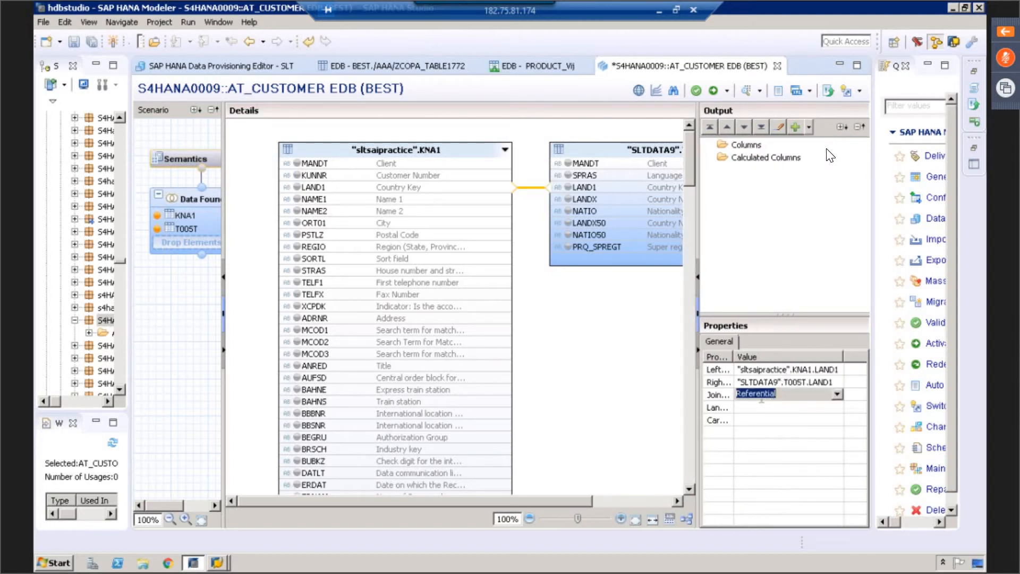
pyautogui.click(837, 394)
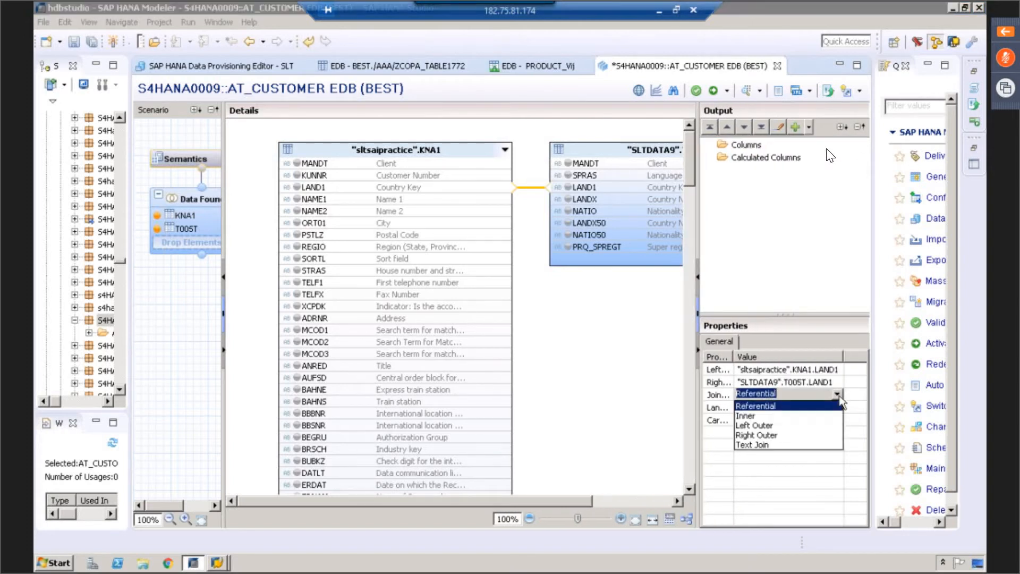
pyautogui.click(758, 446)
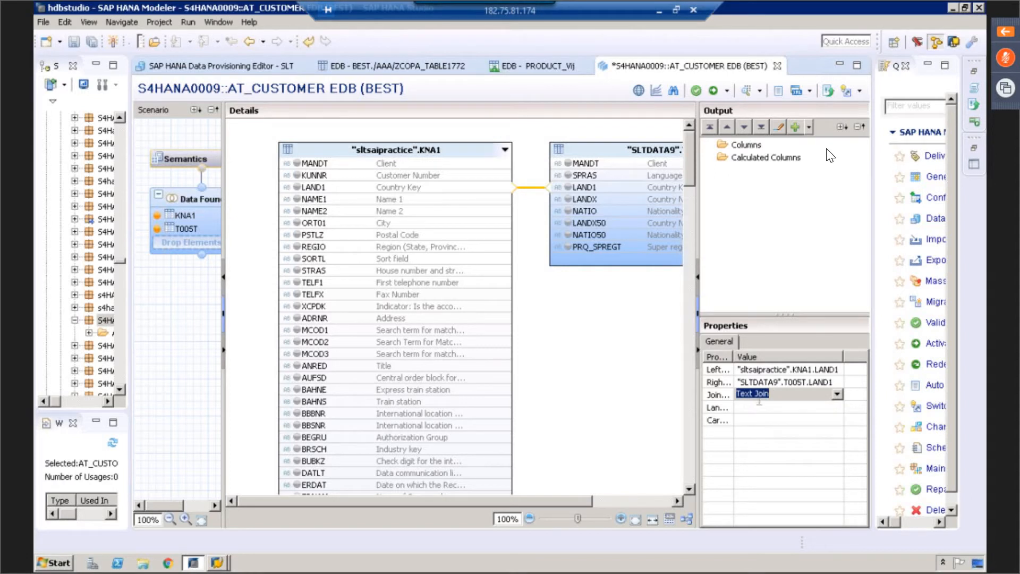
pyautogui.click(758, 399)
pyautogui.click(760, 400)
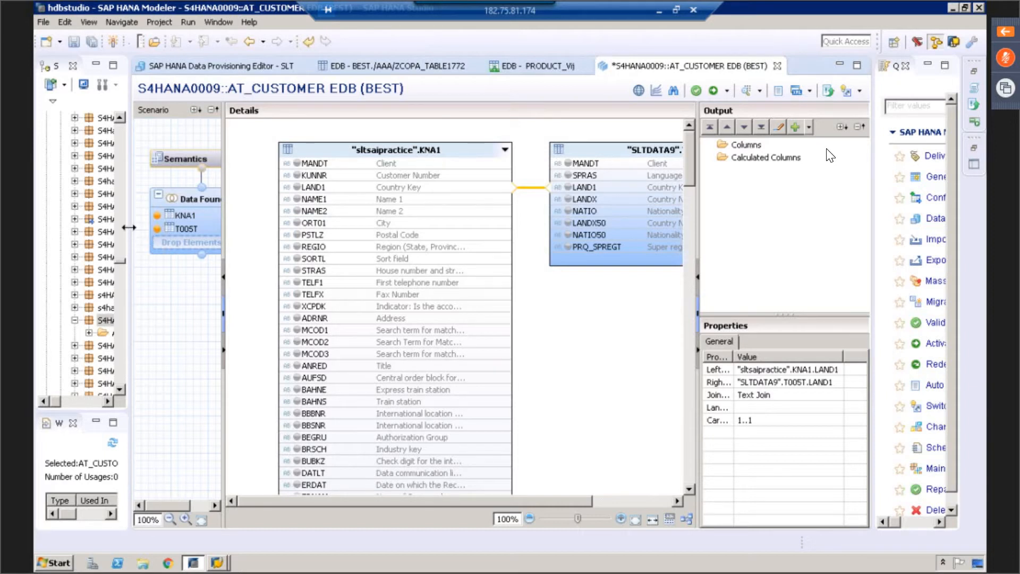
# Widen the system tree and open the additional logon properties of the EDB (BEST) system.
pyautogui.moveTo(129, 228); pyautogui.dragTo(147, 228)
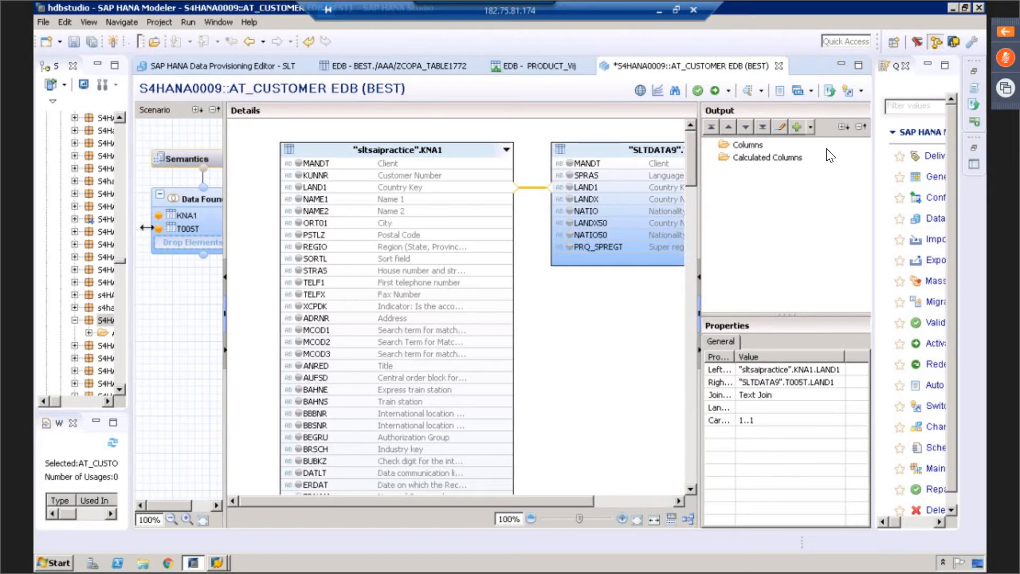
pyautogui.moveTo(147, 227); pyautogui.dragTo(214, 228)
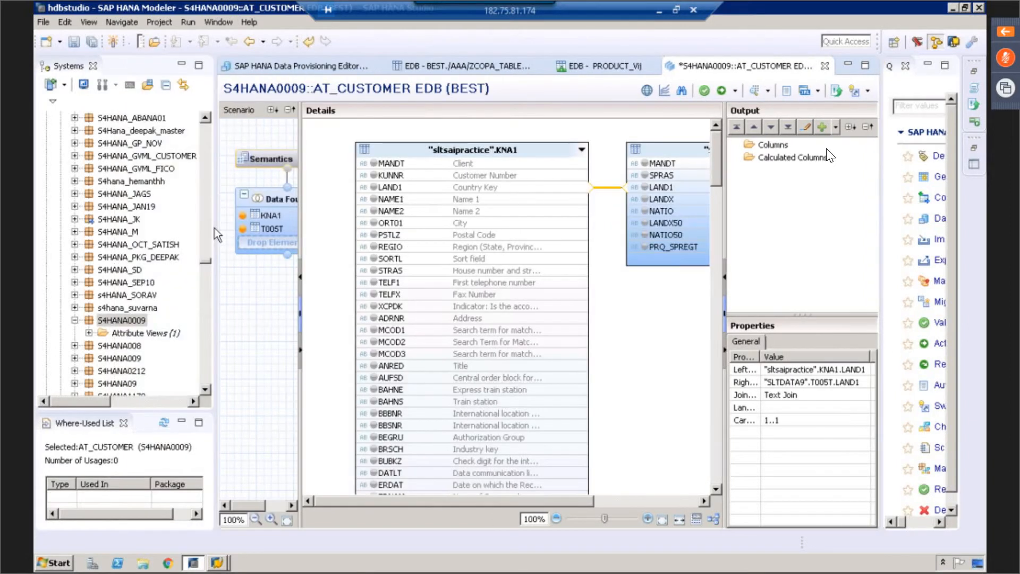
pyautogui.scroll(5, 122, 239)
pyautogui.rightClick(101, 119)
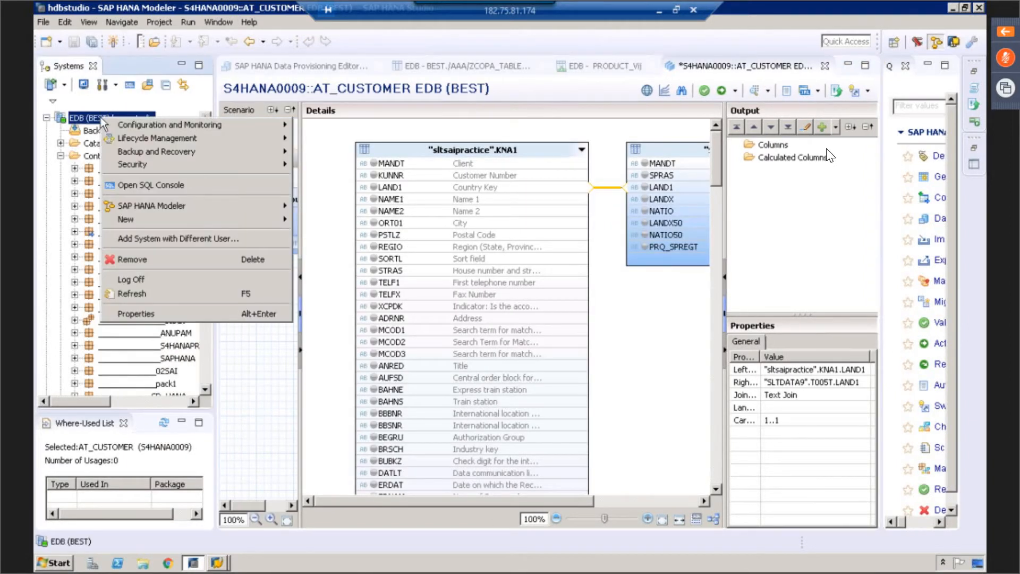
pyautogui.click(136, 315)
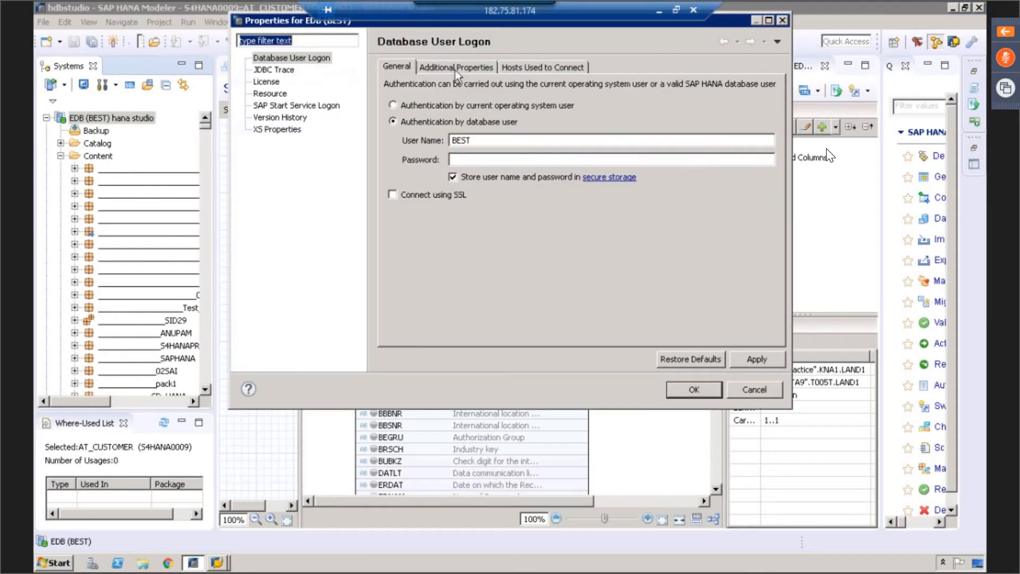
pyautogui.click(455, 68)
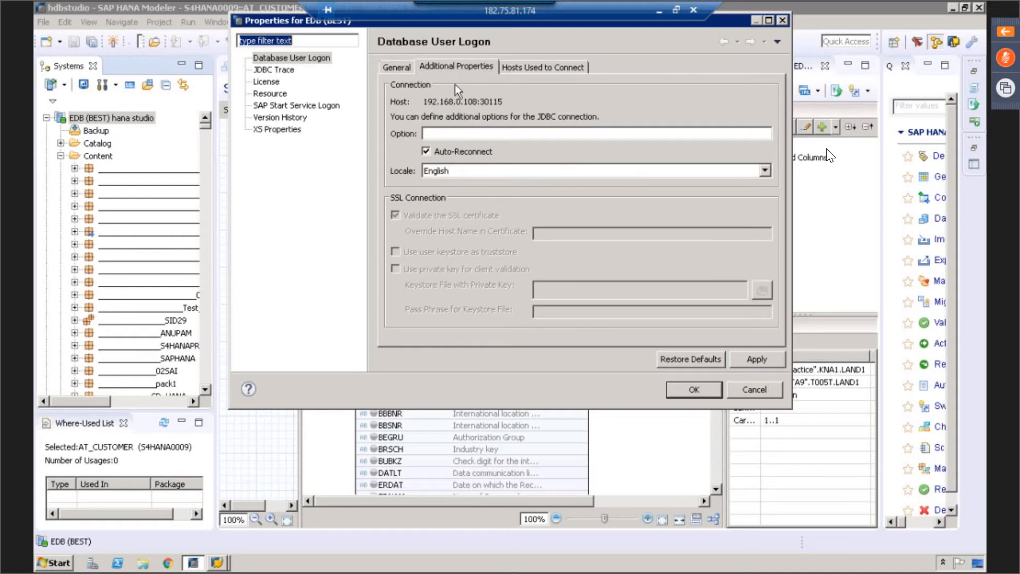
# Look through the locales available for the system connection without choosing a different one.
pyautogui.click(437, 172)
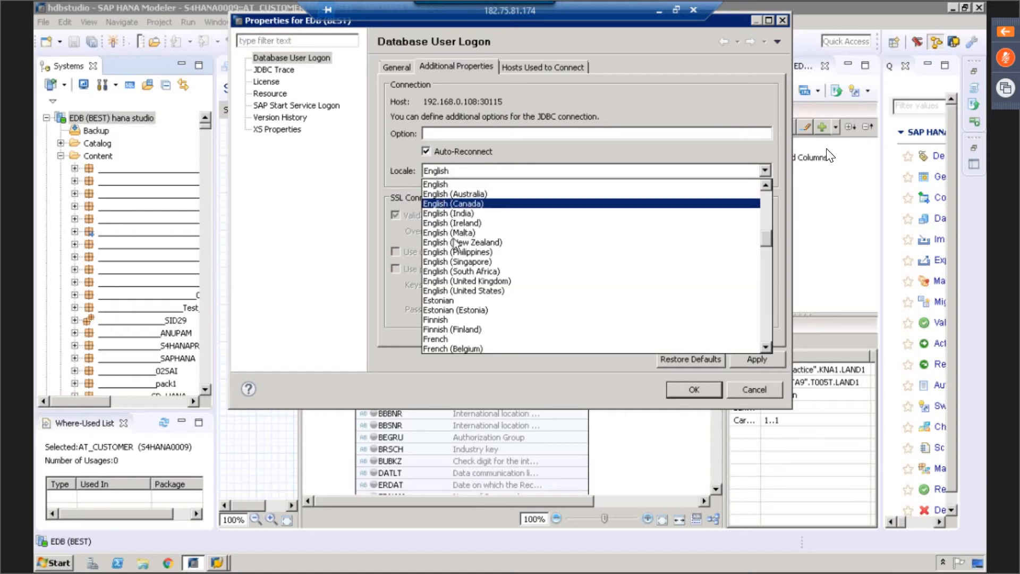
pyautogui.scroll(-2, 488, 289)
pyautogui.scroll(-8, 488, 289)
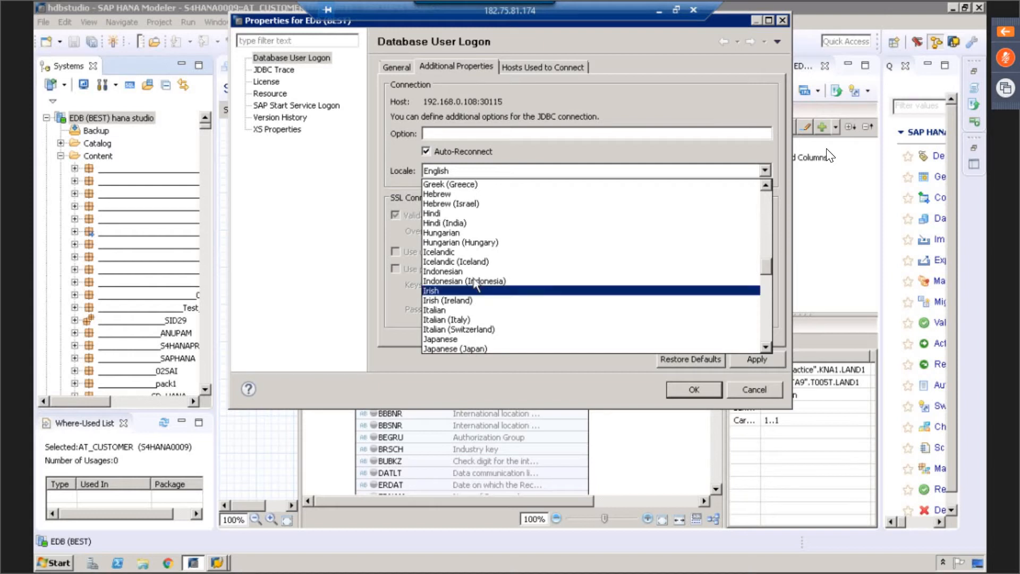
pyautogui.scroll(-3, 484, 332)
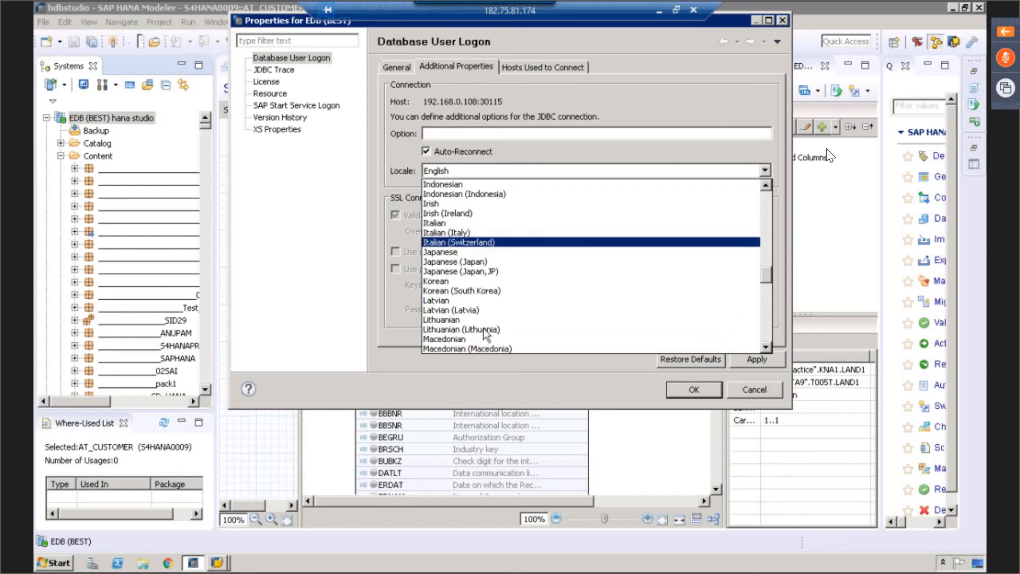
pyautogui.click(405, 177)
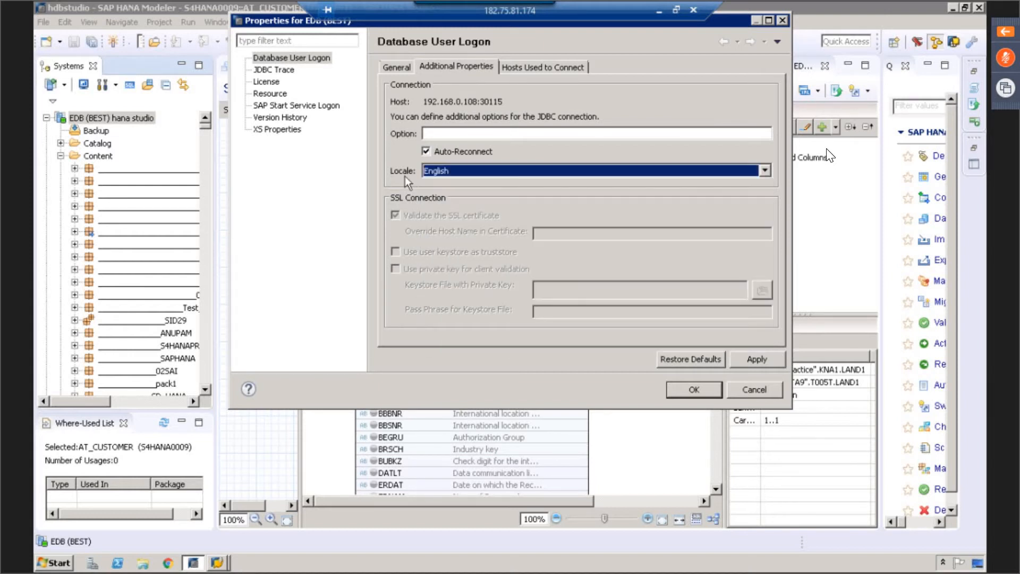
# Switch the connection locale to Chinese.
pyautogui.click(440, 176)
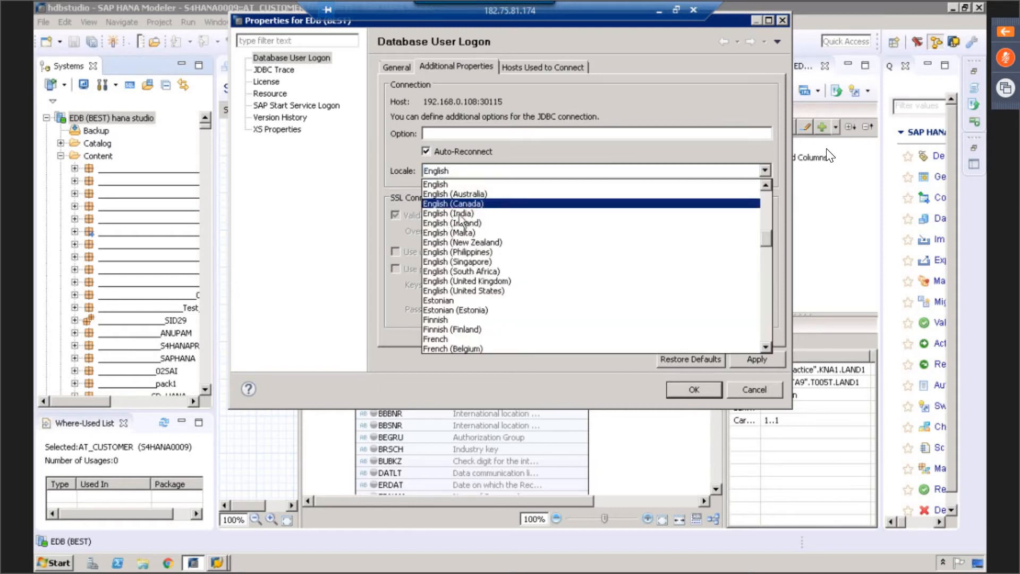
pyautogui.press('c')
pyautogui.click(443, 205)
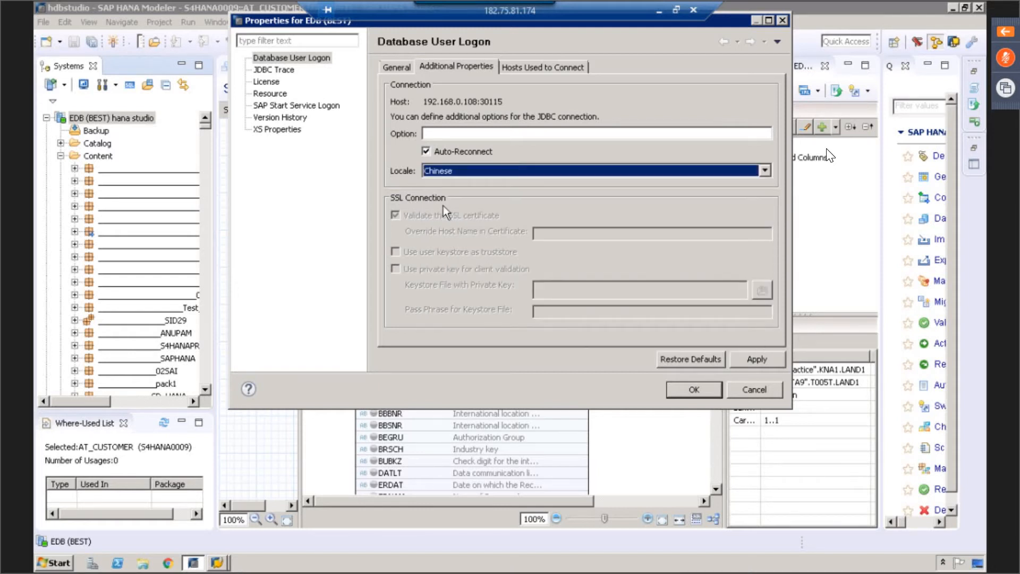
# Set the connection locale to English, apply it and close the system properties.
pyautogui.click(435, 179)
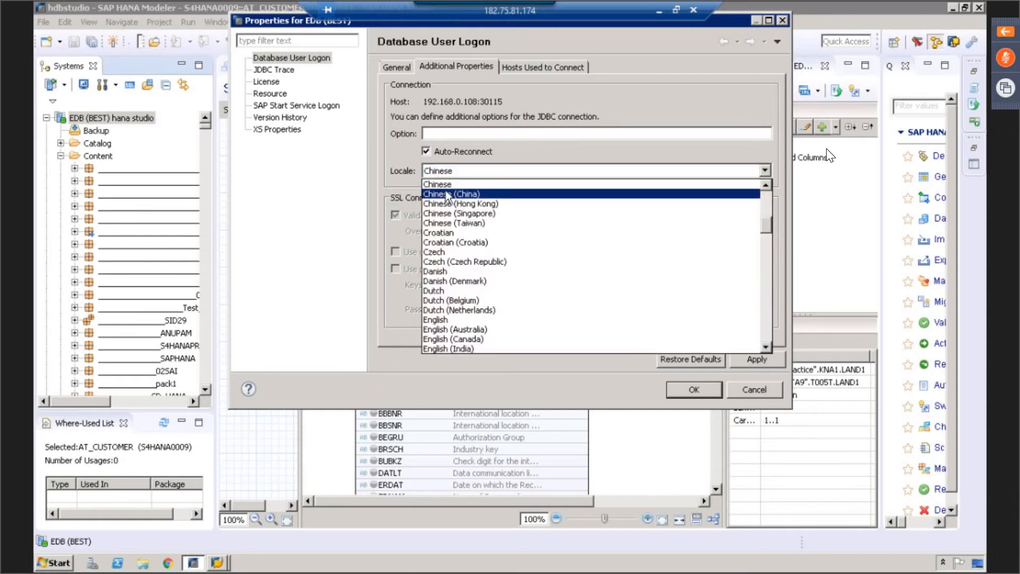
pyautogui.press('e')
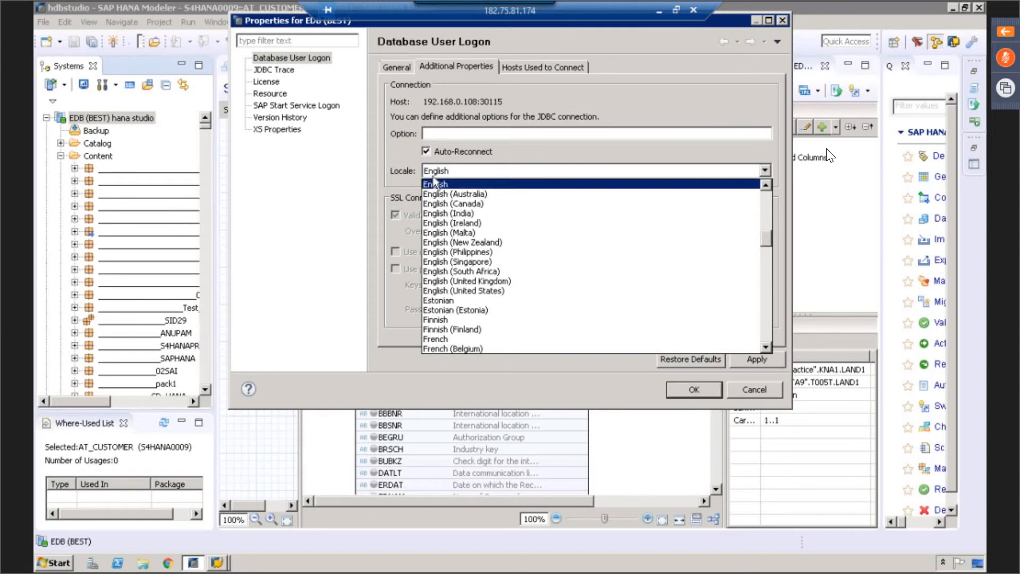
pyautogui.click(437, 185)
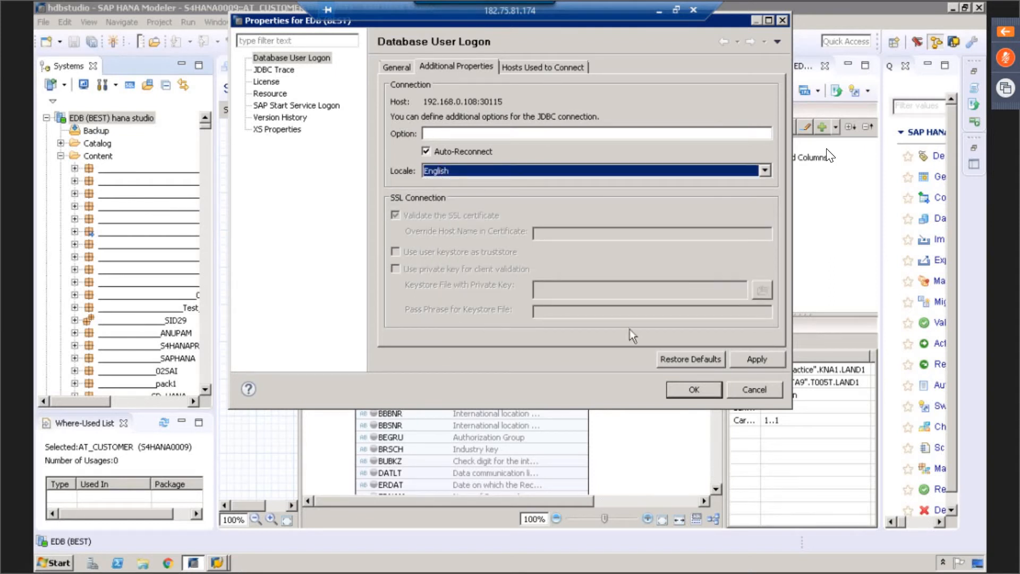
pyautogui.click(763, 360)
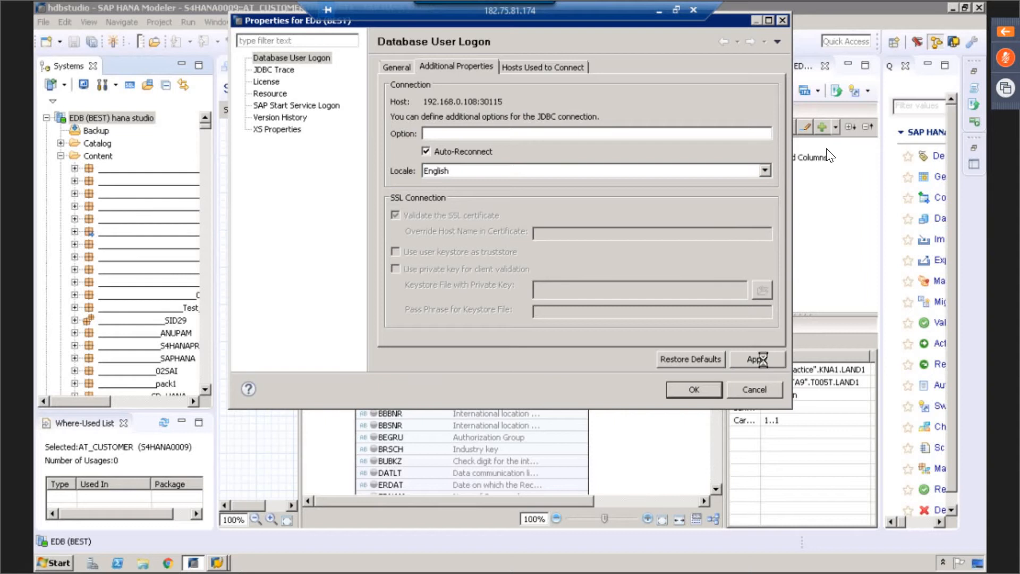
pyautogui.click(700, 393)
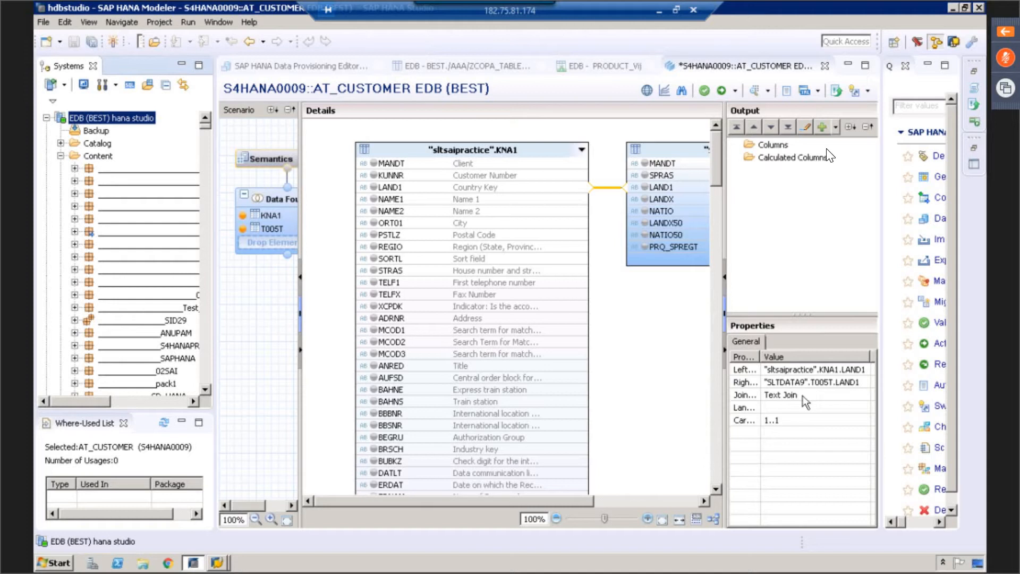
# Set the language column of the LAND1 text join to SPRAS.
pyautogui.click(809, 407)
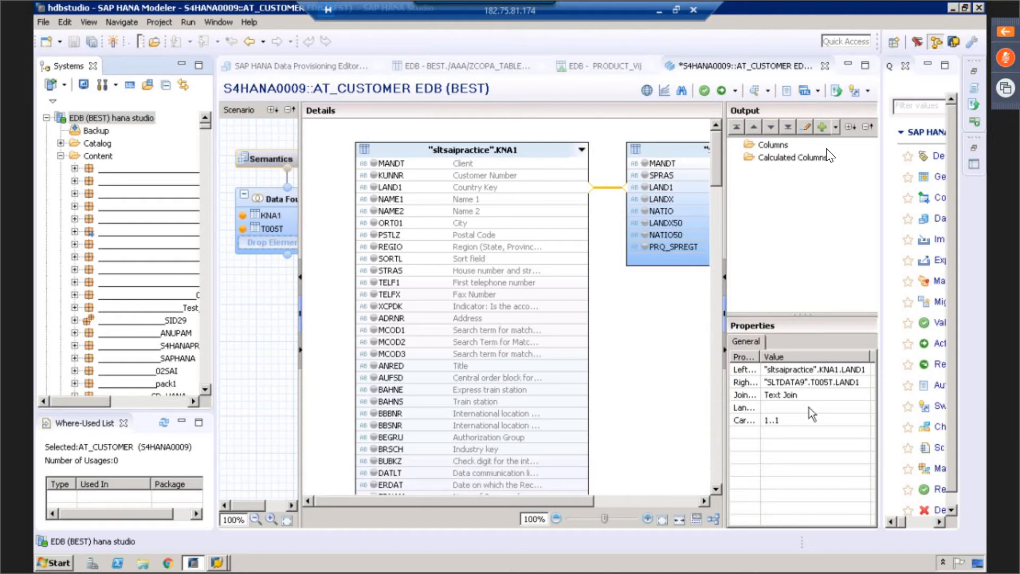
pyautogui.click(809, 407)
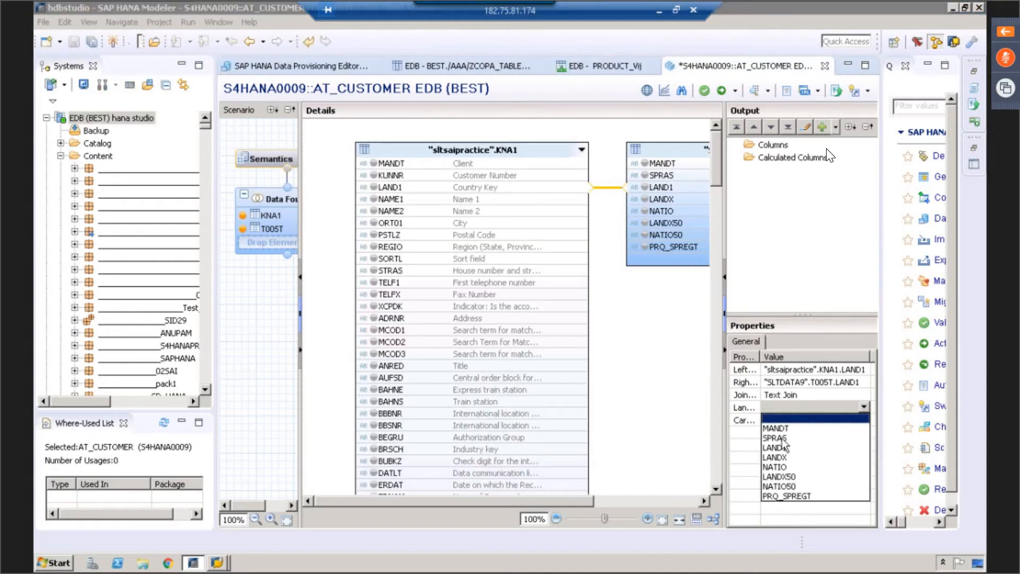
pyautogui.click(780, 438)
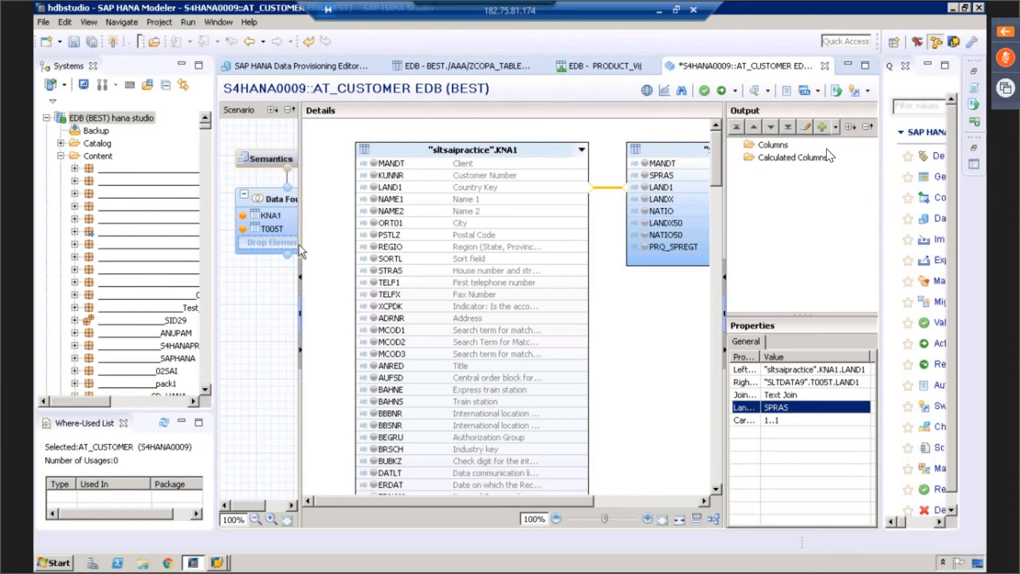
# Resize the editor areas and add KUNNR, LAND1, NAME1, ORT01 and REGIO from KNA1 and LANDX from T005T to the output.
pyautogui.moveTo(308, 243); pyautogui.dragTo(385, 228)
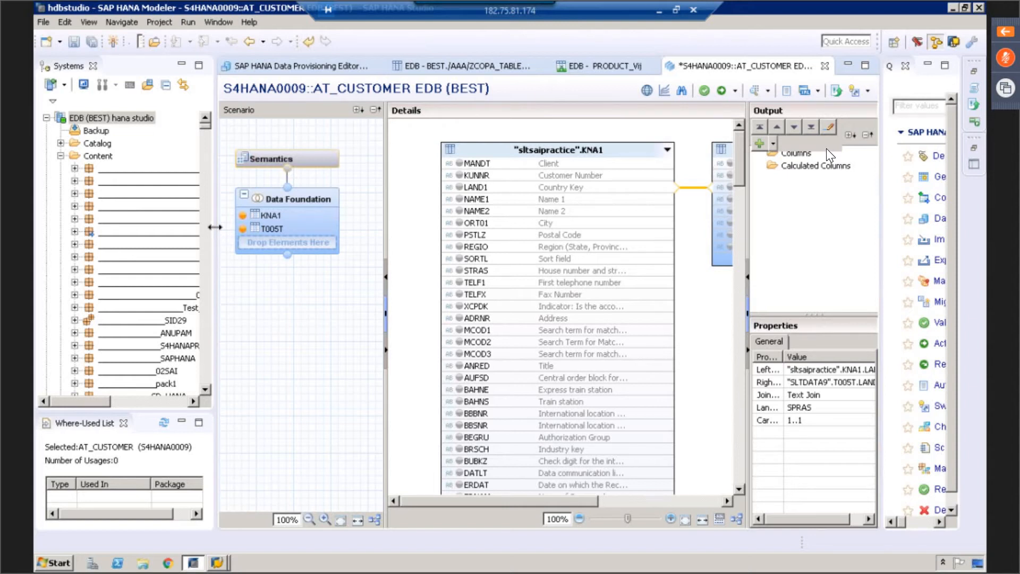
pyautogui.moveTo(214, 227); pyautogui.dragTo(156, 227)
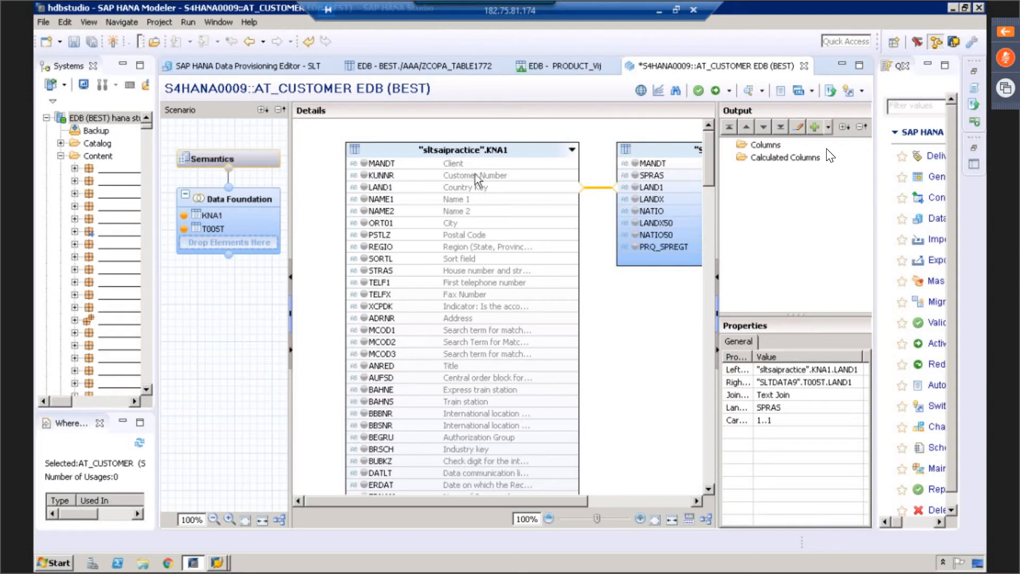
pyautogui.click(365, 176)
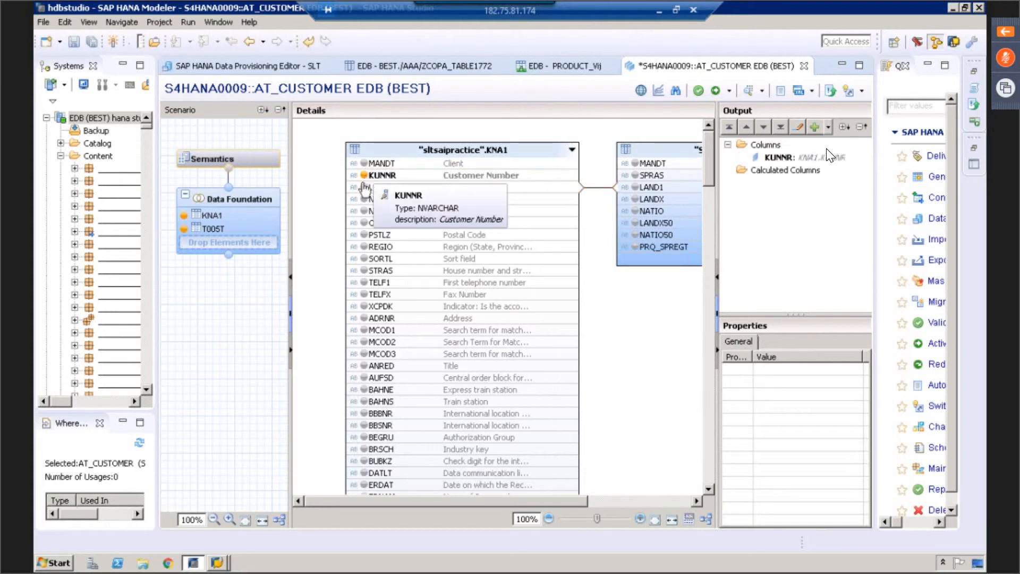
pyautogui.click(365, 187)
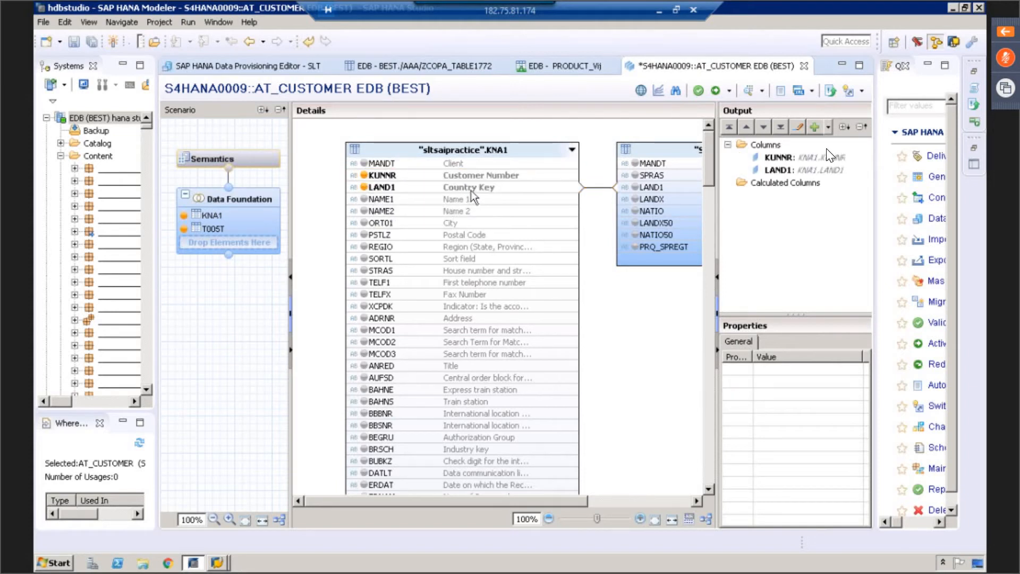
pyautogui.click(365, 200)
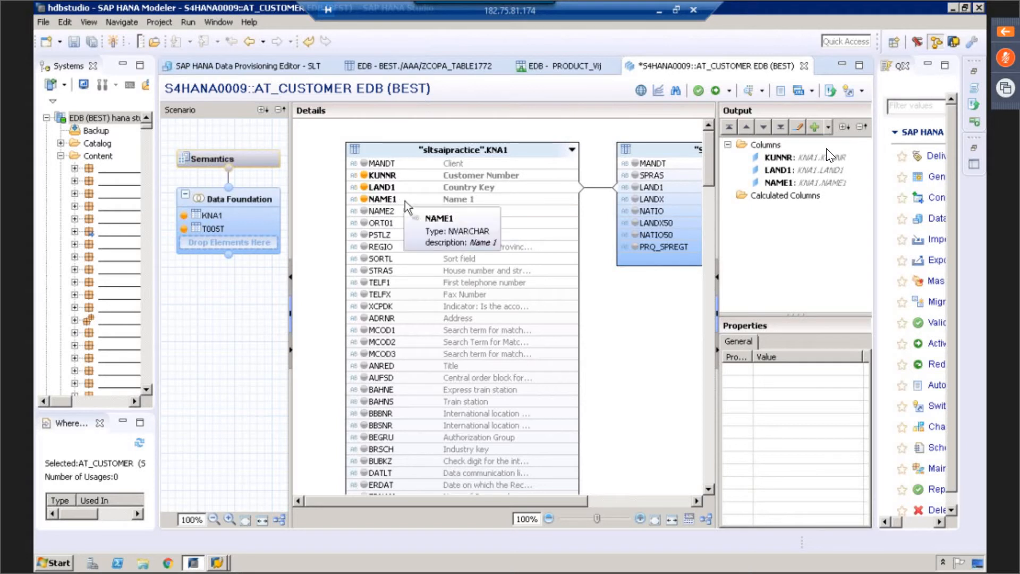
pyautogui.click(365, 224)
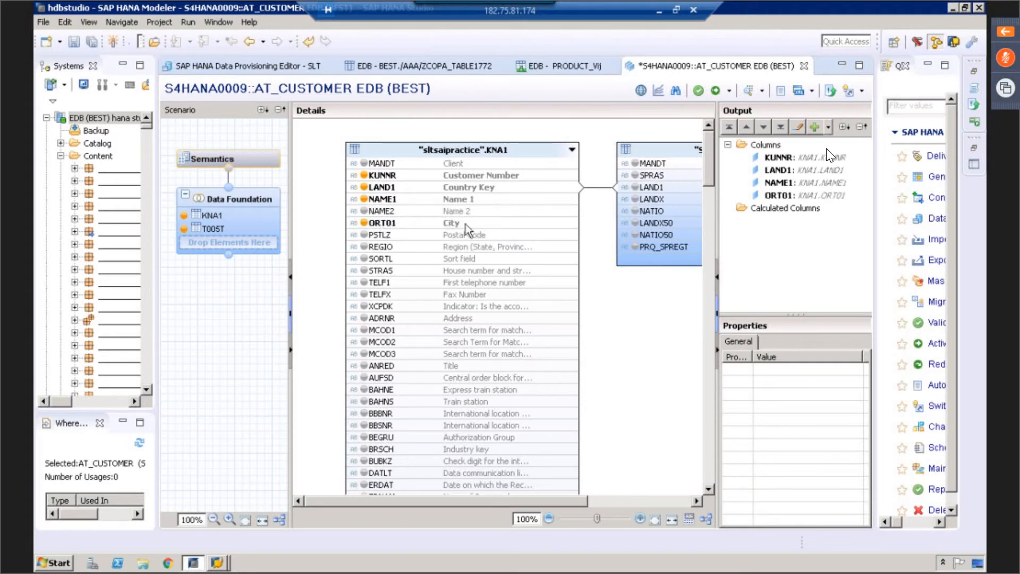
pyautogui.click(364, 246)
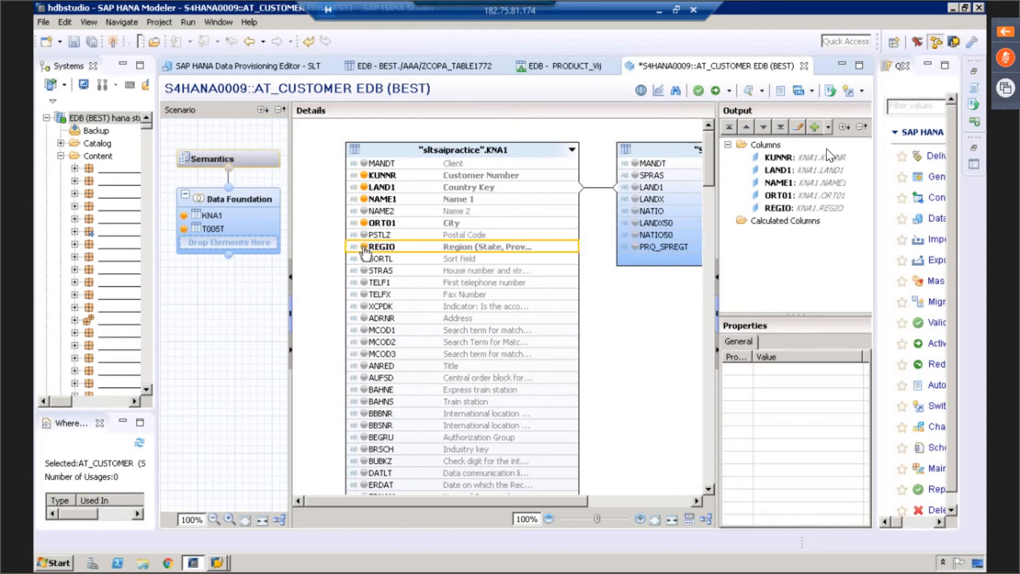
pyautogui.click(636, 200)
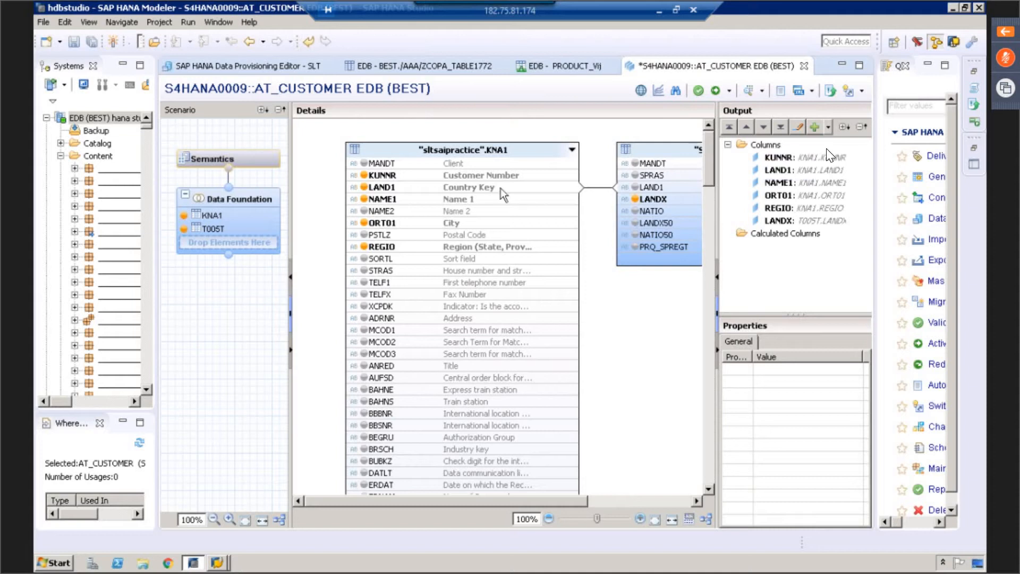
# In the Semantics node, widen the column labels and mark KUNNR as the key column.
pyautogui.click(217, 160)
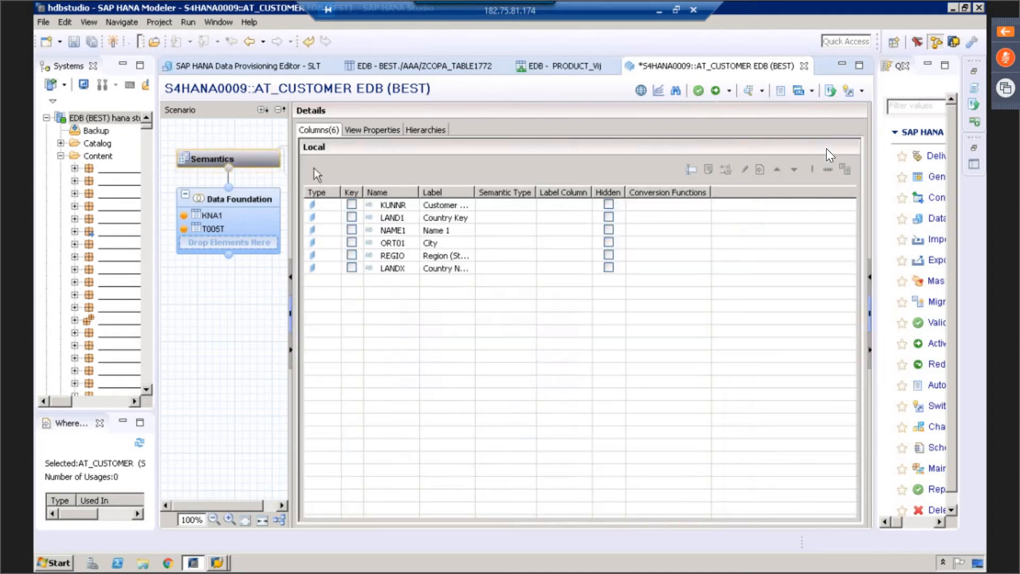
pyautogui.doubleClick(474, 191)
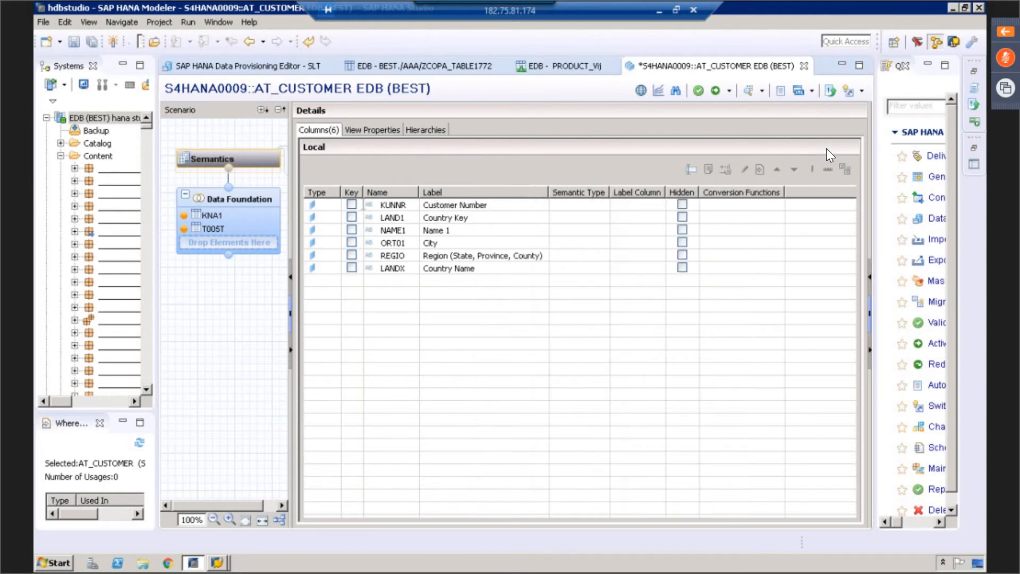
pyautogui.click(352, 206)
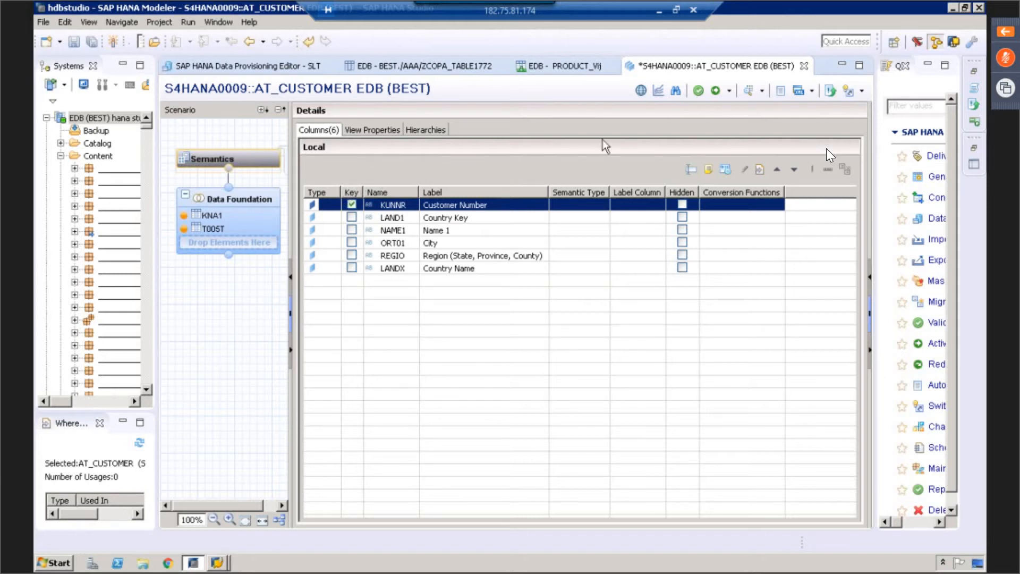
# Validate the attribute view, then save and activate it under change EDB//100.
pyautogui.click(698, 94)
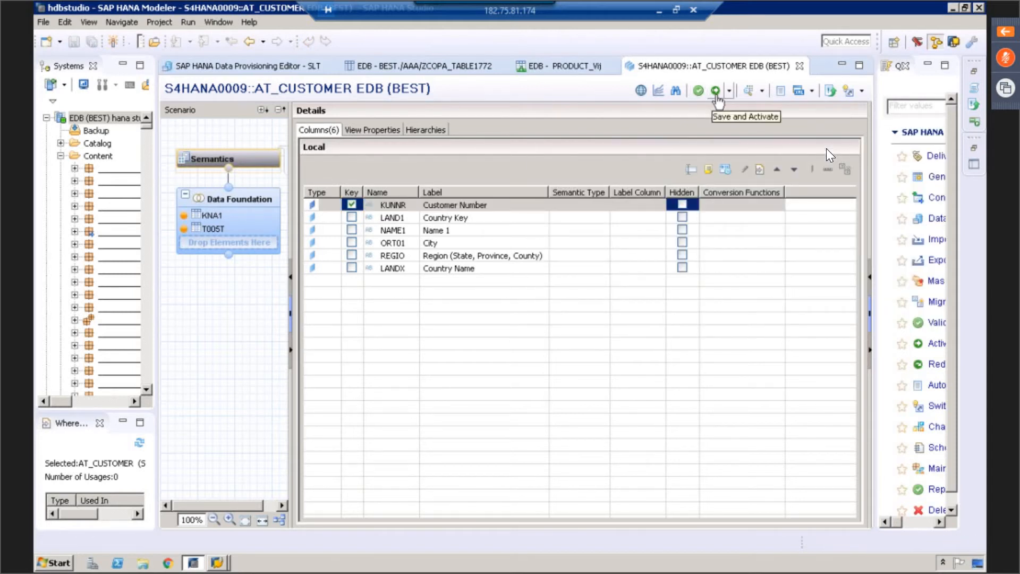
pyautogui.click(717, 95)
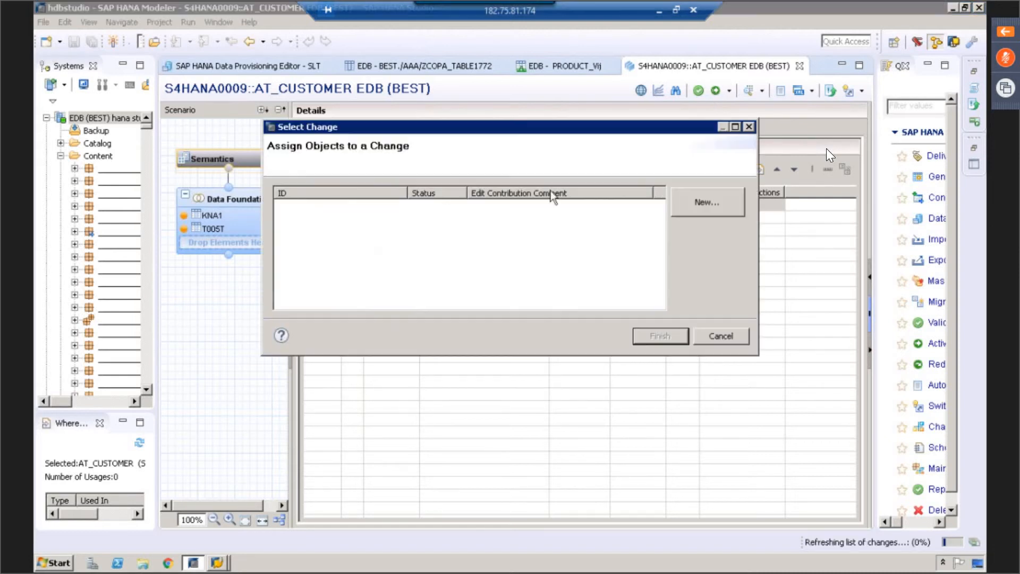
pyautogui.click(435, 208)
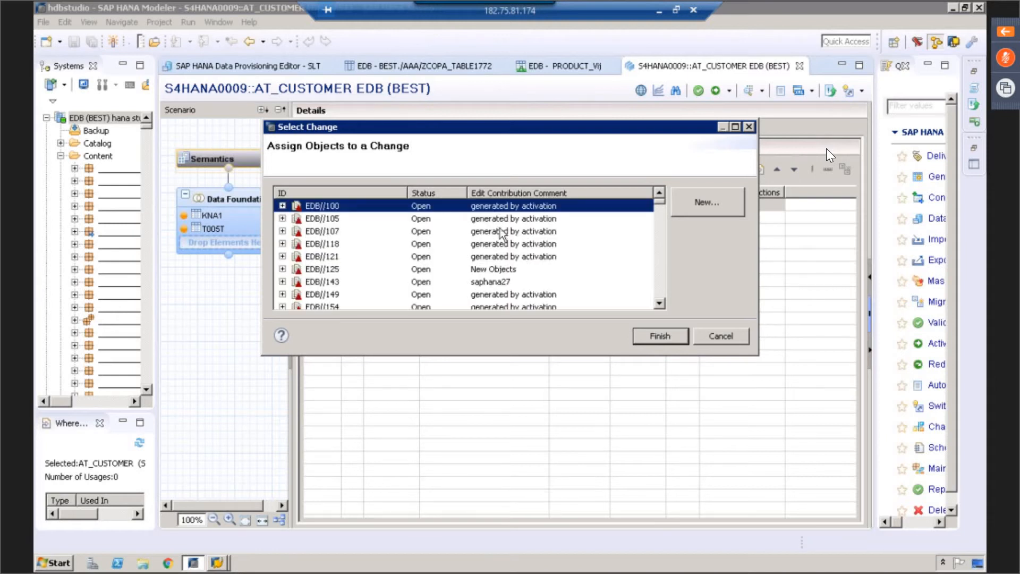
pyautogui.click(662, 337)
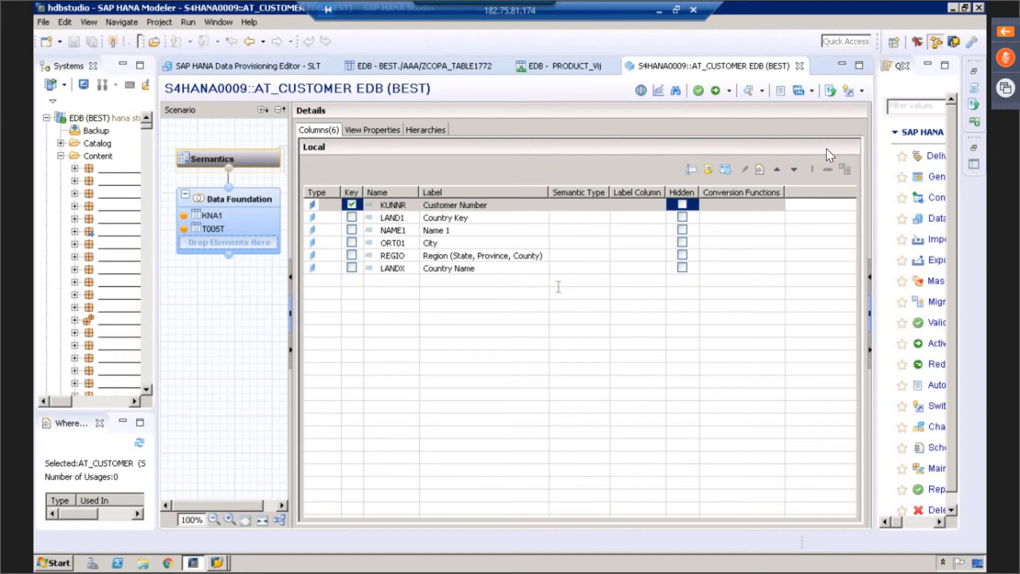
# Try to preview the attribute view's data, then examine the source schemas of KNA1 and T005T in the Data Foundation.
pyautogui.click(225, 199)
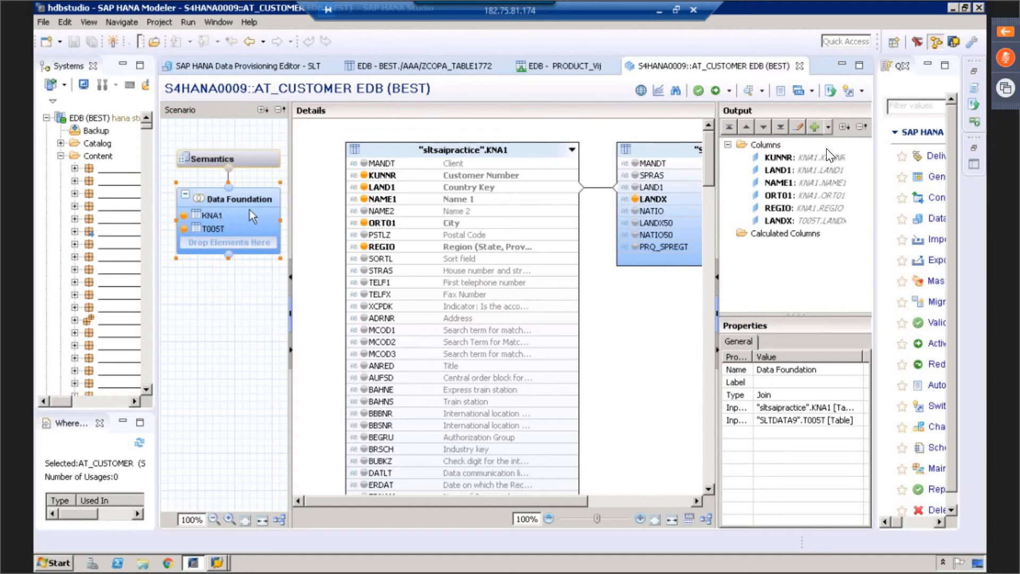
pyautogui.click(224, 164)
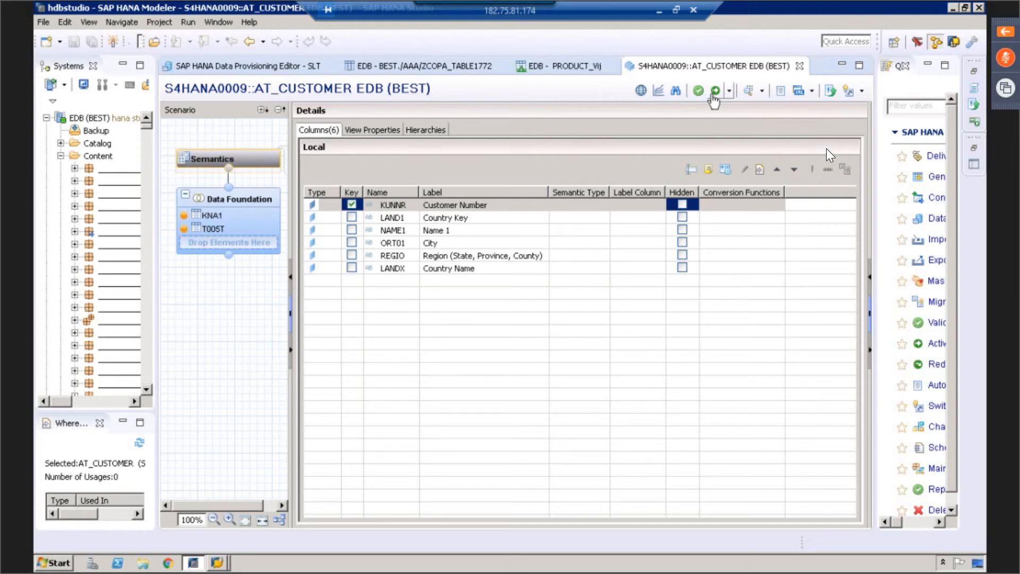
pyautogui.click(749, 96)
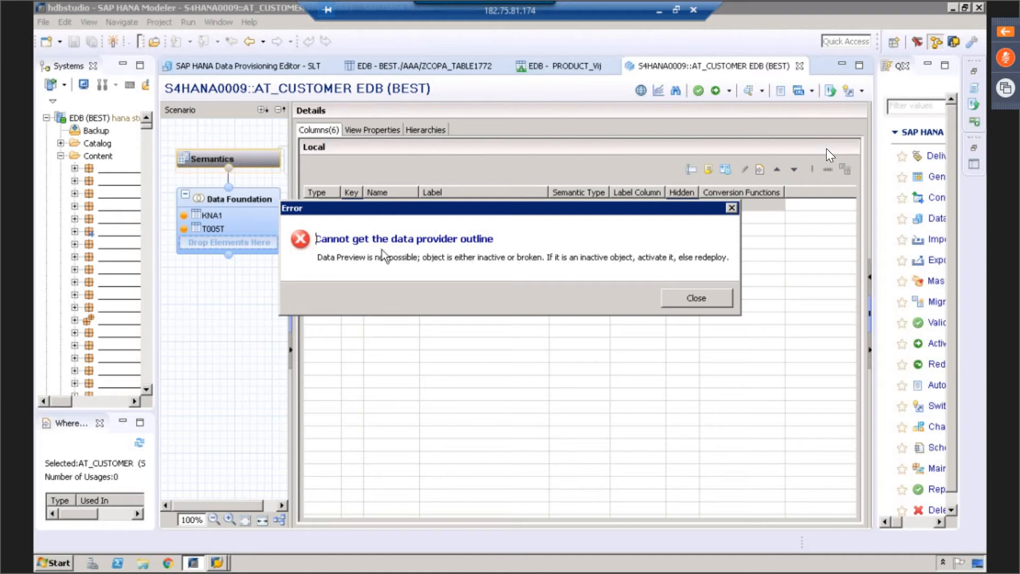
pyautogui.click(691, 297)
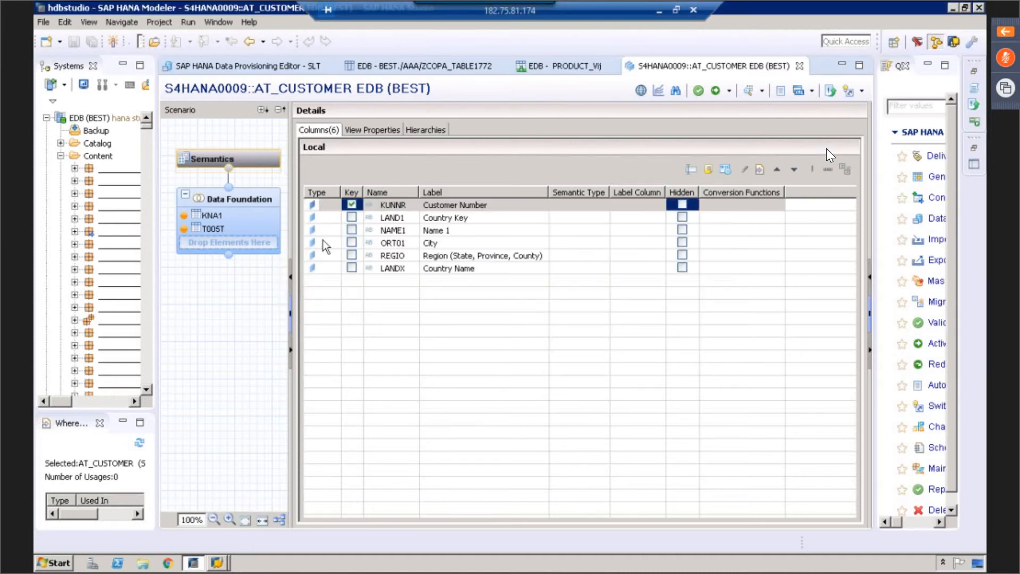
pyautogui.click(235, 213)
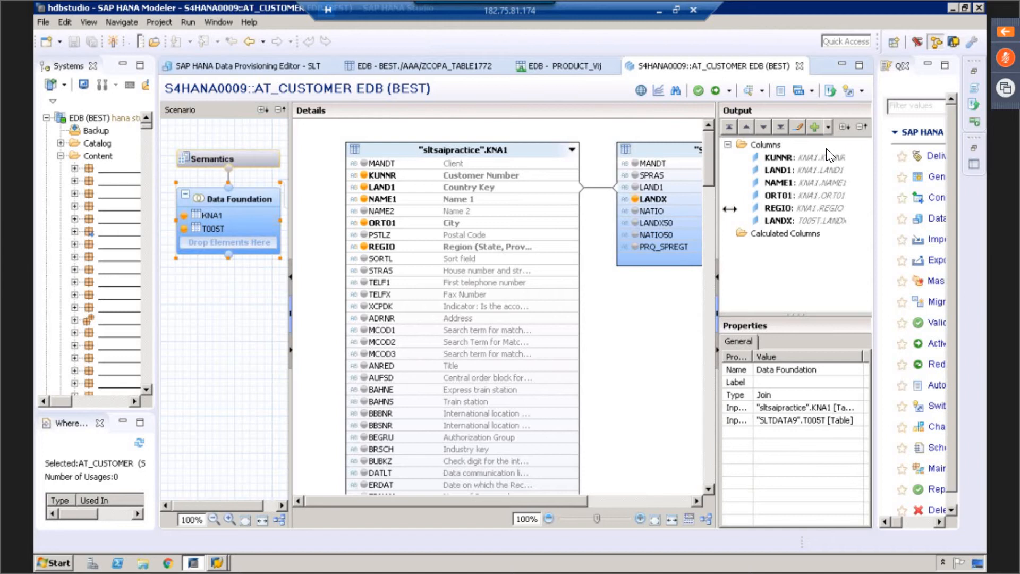
pyautogui.moveTo(729, 209); pyautogui.dragTo(808, 192)
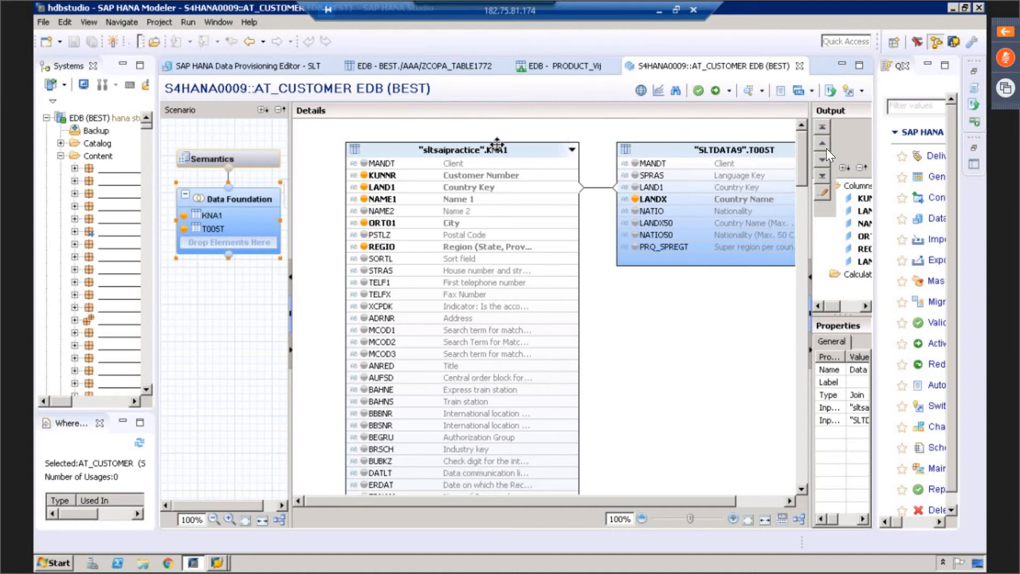
pyautogui.press('XF86AudioLowerVolume')
pyautogui.press('XF86AudioLowerVolume')
pyautogui.press('XF86AudioLowerVolume')
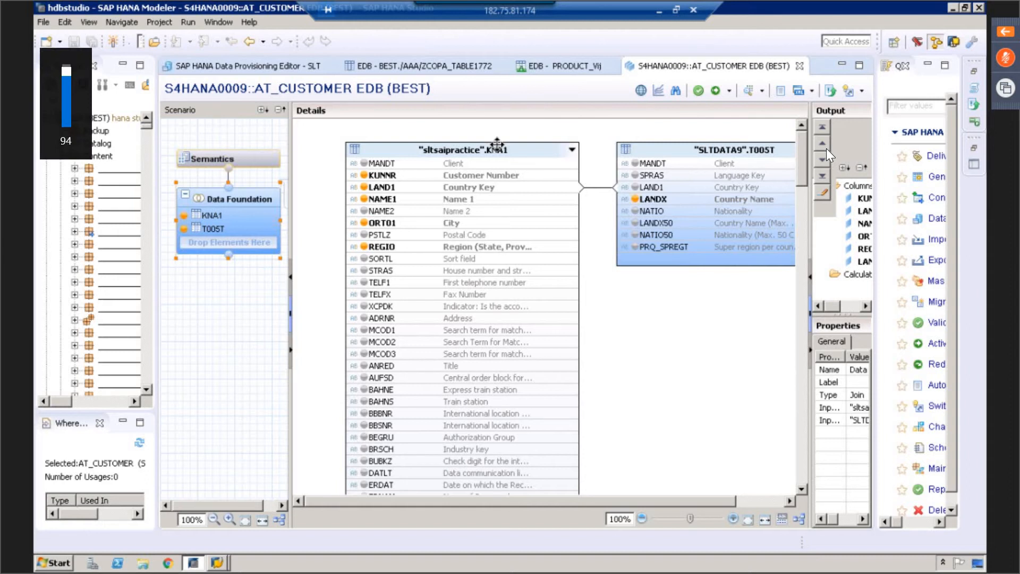
pyautogui.press('XF86AudioLowerVolume')
pyautogui.press('XF86AudioLowerVolume')
pyautogui.press('XF86AudioLowerVolume')
pyautogui.press('XF86AudioLowerVolume')
pyautogui.press('XF86AudioLowerVolume')
pyautogui.press('XF86AudioLowerVolume')
pyautogui.press('XF86AudioLowerVolume')
pyautogui.press('XF86AudioLowerVolume')
pyautogui.press('XF86AudioLowerVolume')
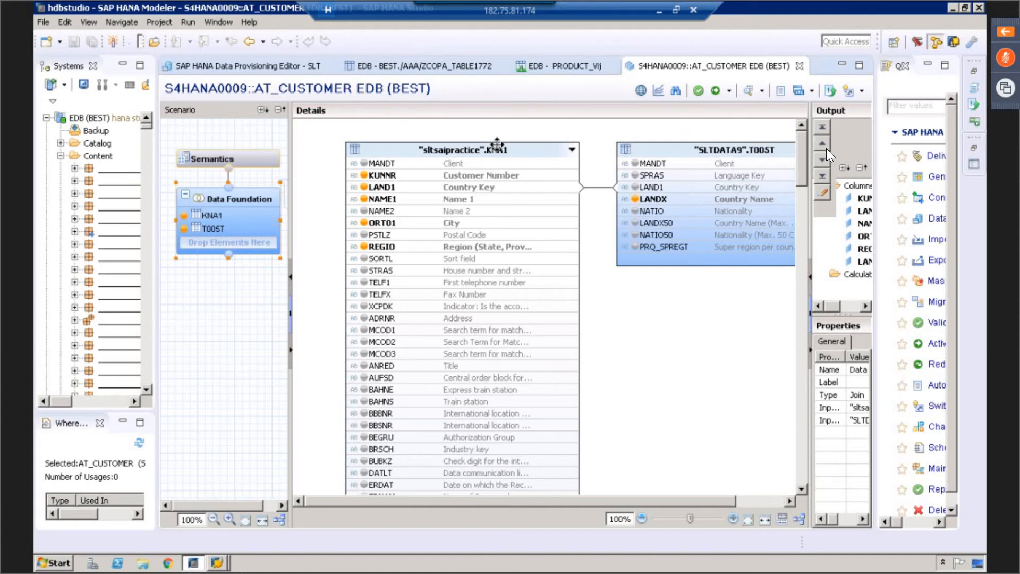
# Replace the Data Foundation's source tables with KNA1 and T005T from the BEST schema.
pyautogui.press('Delete')
pyautogui.press('Return')
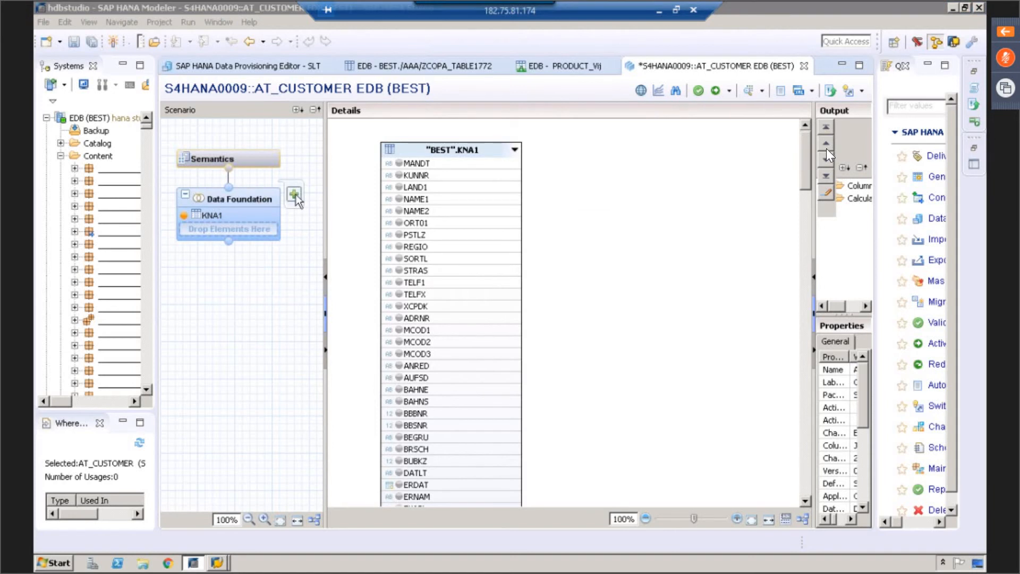
pyautogui.click(295, 195)
pyautogui.write('T005T')
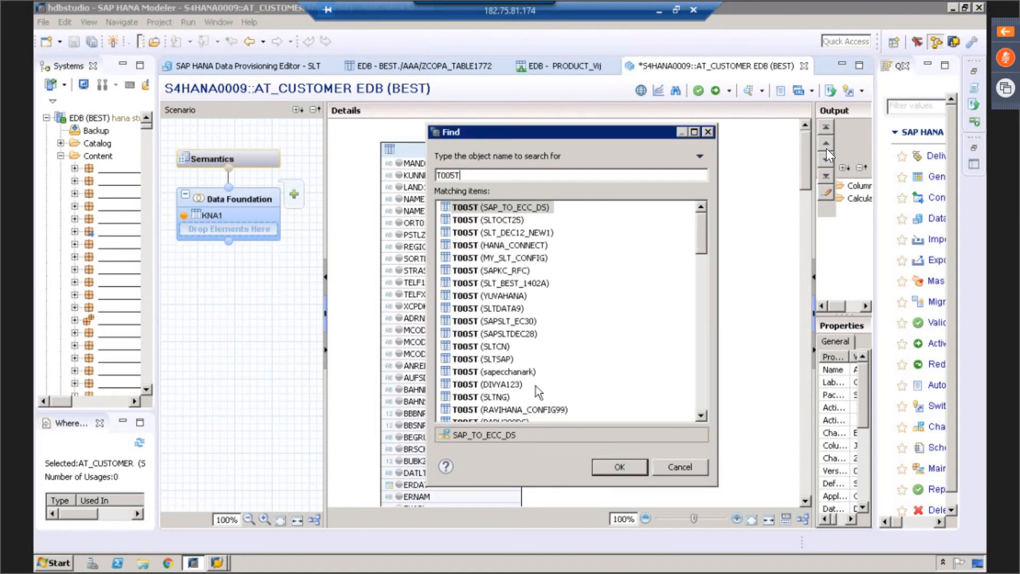
pyautogui.click(699, 409)
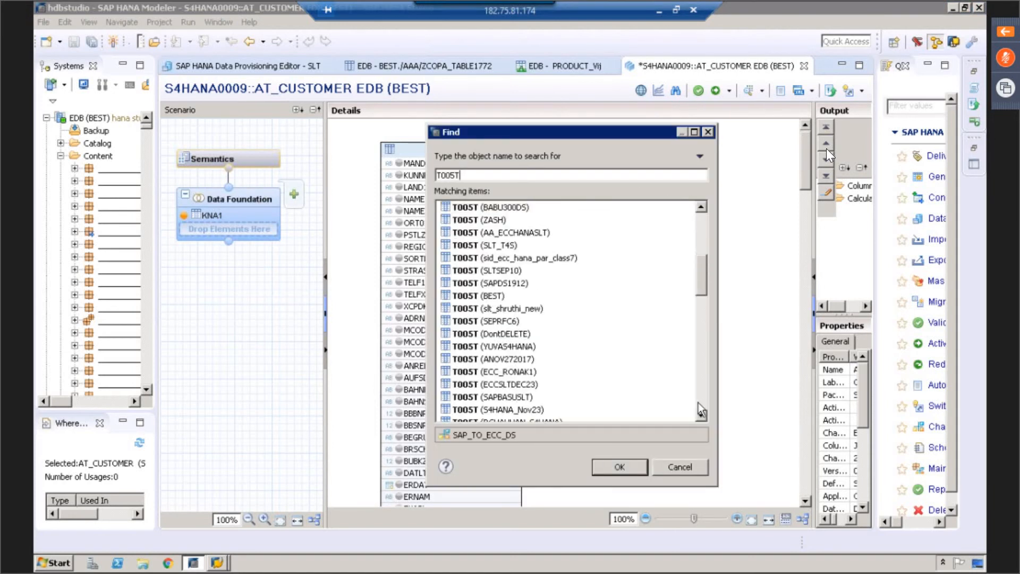
pyautogui.click(470, 297)
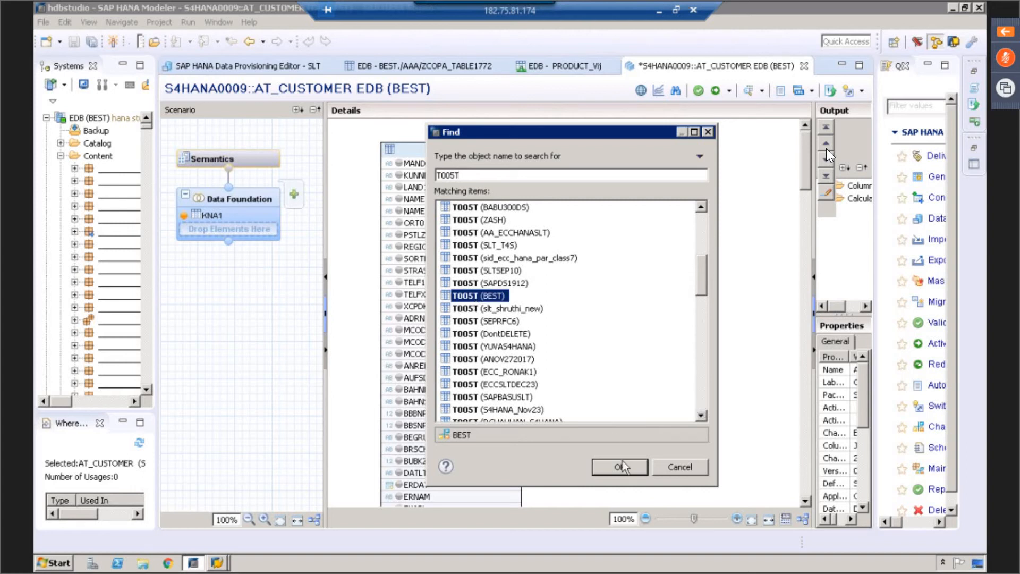
pyautogui.click(621, 467)
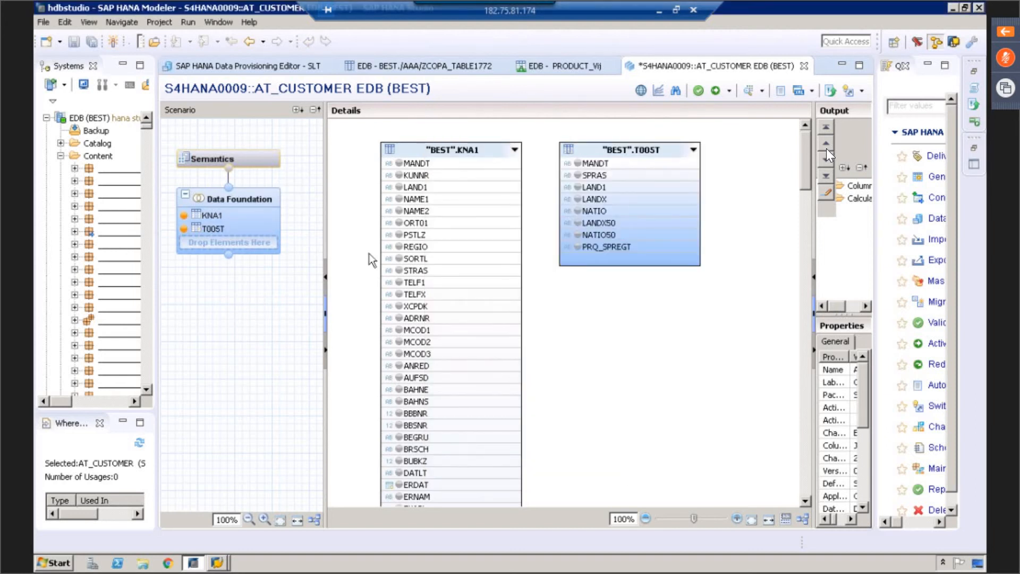
# Join KNA1 to T005T on LAND1 as a Text Join with SPRAS as the language column.
pyautogui.click(458, 190)
pyautogui.moveTo(461, 194); pyautogui.dragTo(562, 186)
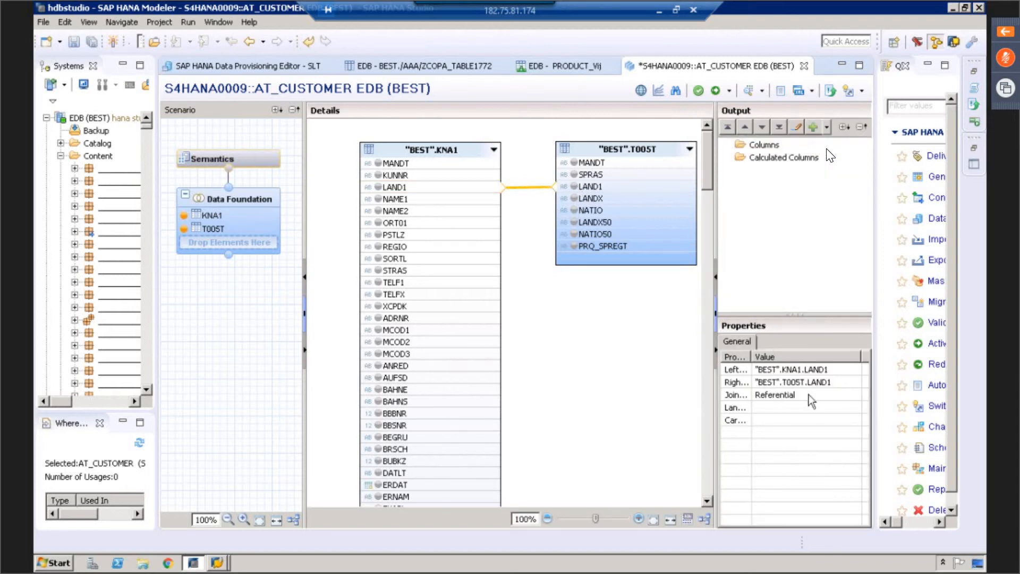
pyautogui.click(809, 394)
pyautogui.click(821, 394)
pyautogui.click(820, 446)
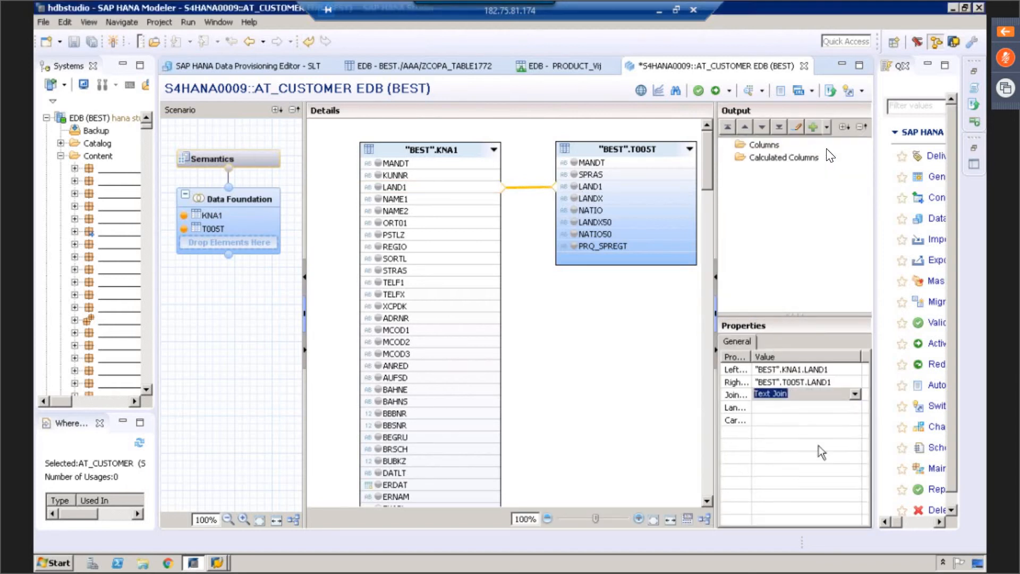
pyautogui.click(802, 409)
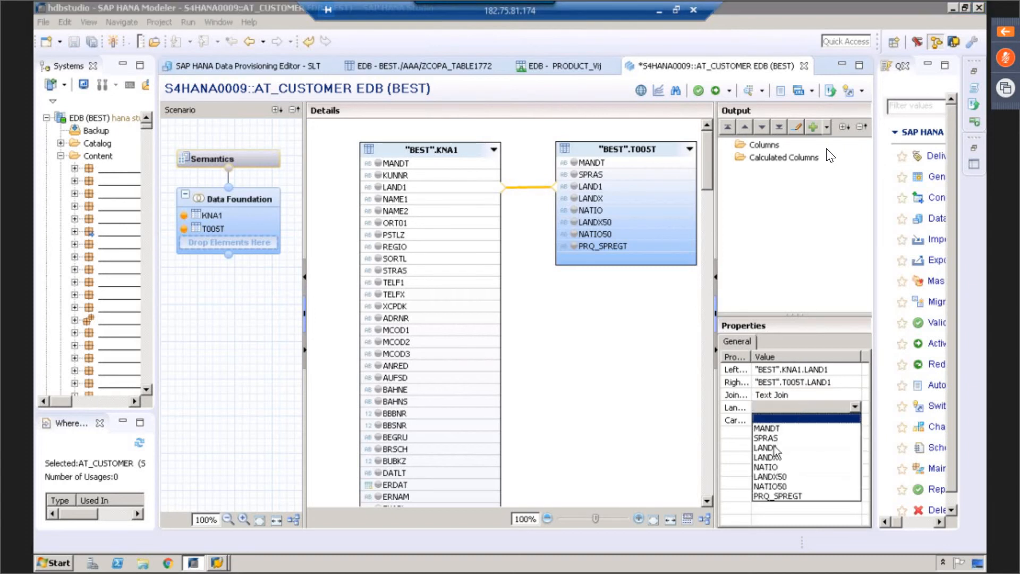
pyautogui.click(816, 440)
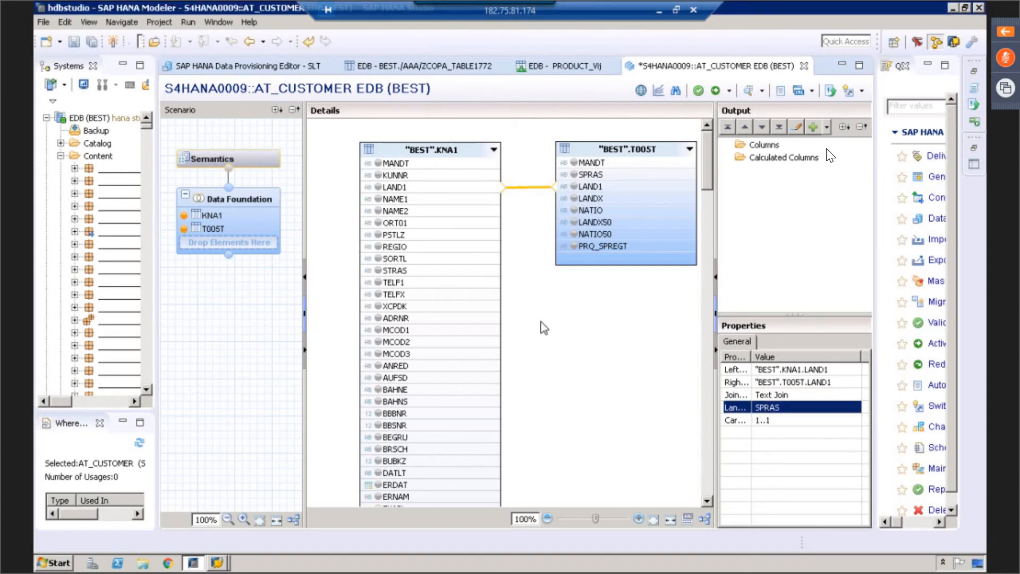
# Add KUNNR, LAND1, NAME1 and REGIO from KNA1 and LANDX from T005T to the output, and mark KUNNR as the key in Semantics.
pyautogui.click(378, 175)
pyautogui.click(377, 186)
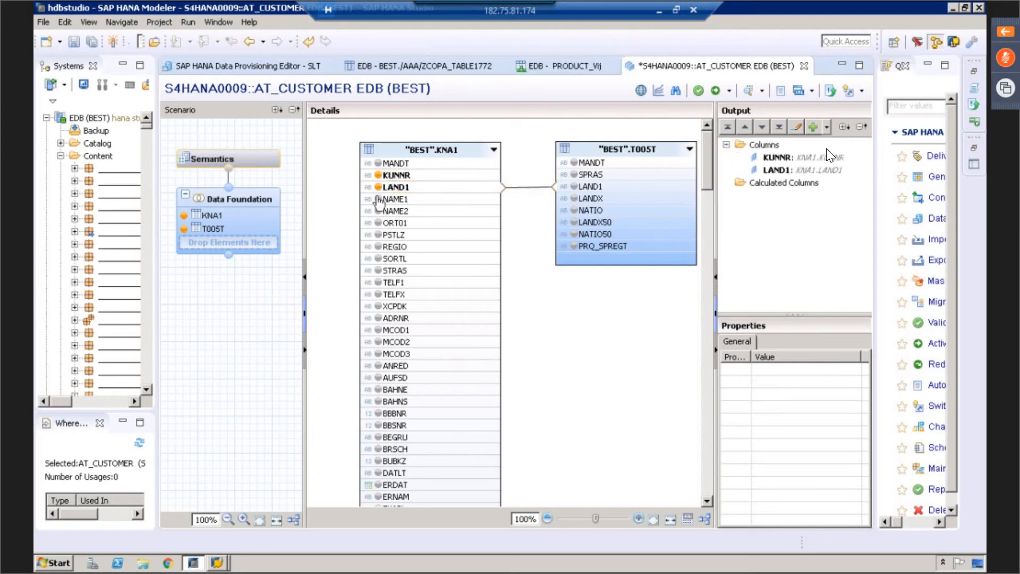
pyautogui.click(378, 199)
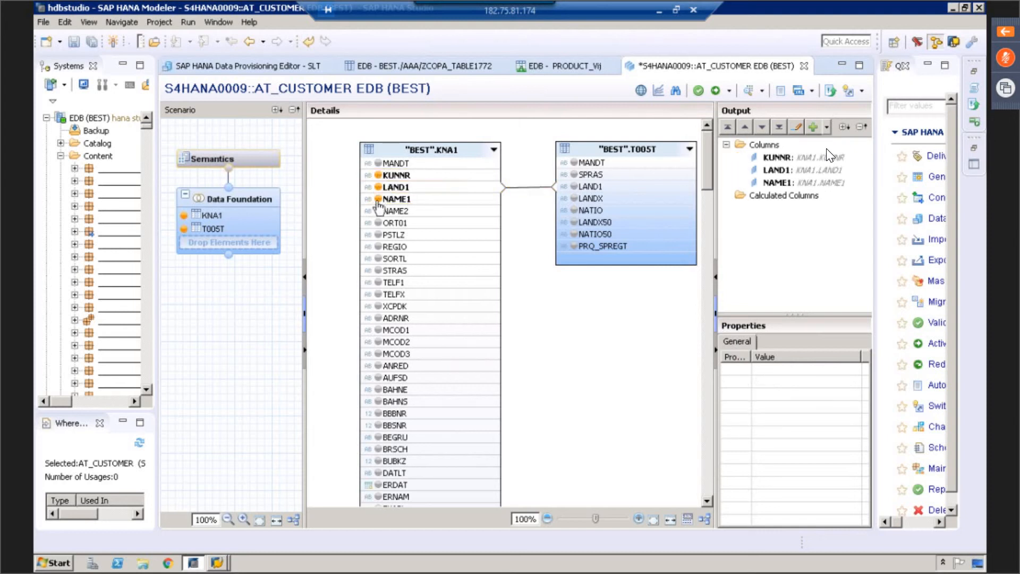
pyautogui.click(377, 247)
pyautogui.click(573, 198)
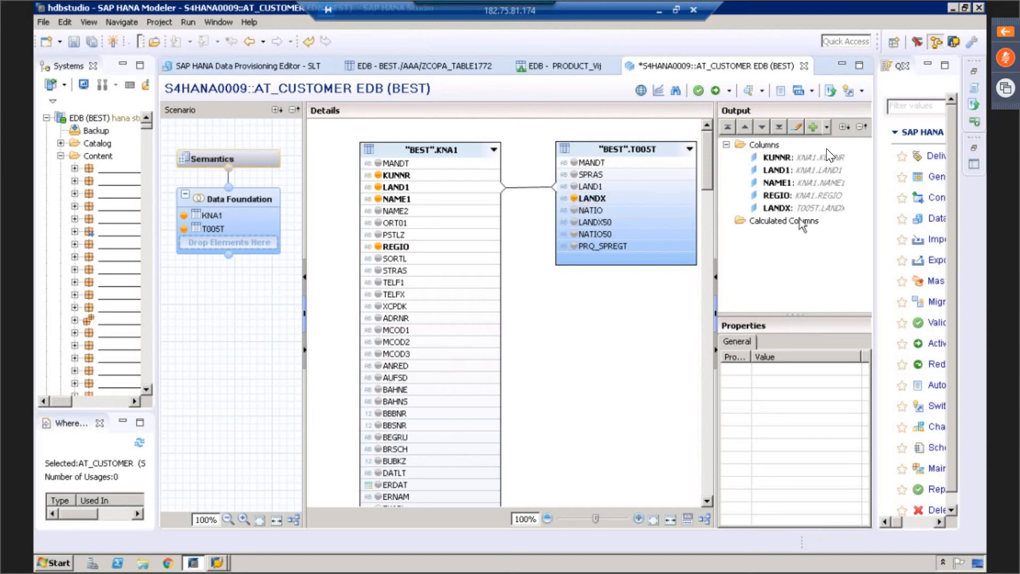
pyautogui.click(228, 166)
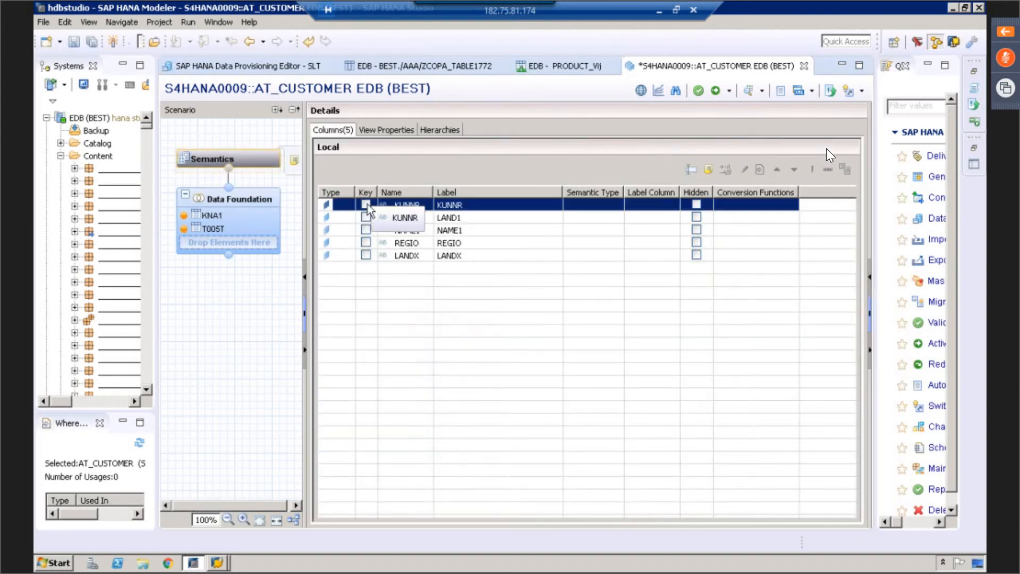
pyautogui.click(365, 204)
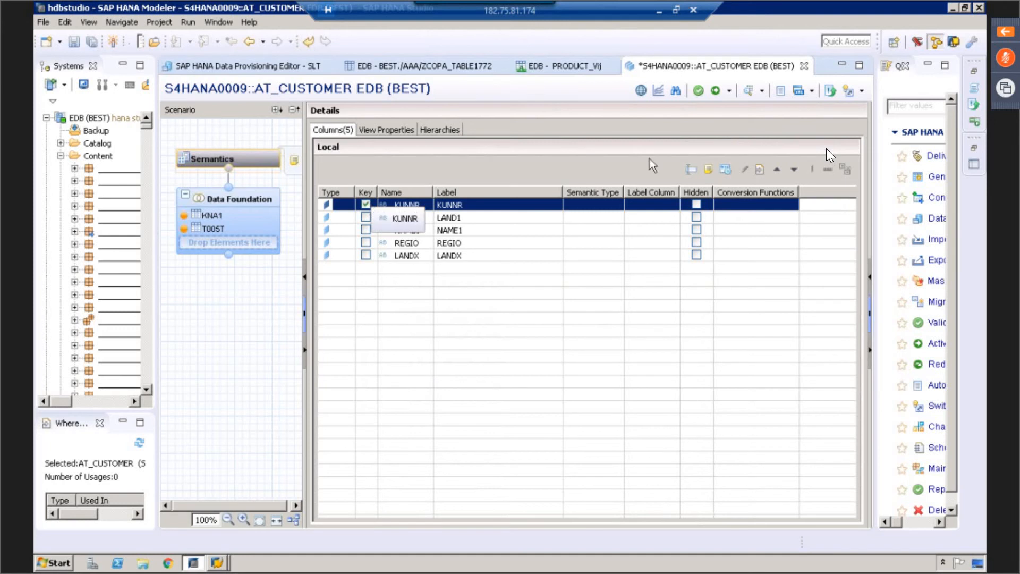
# Validate the attribute view, then save and activate it under change EDB//100.
pyautogui.click(701, 101)
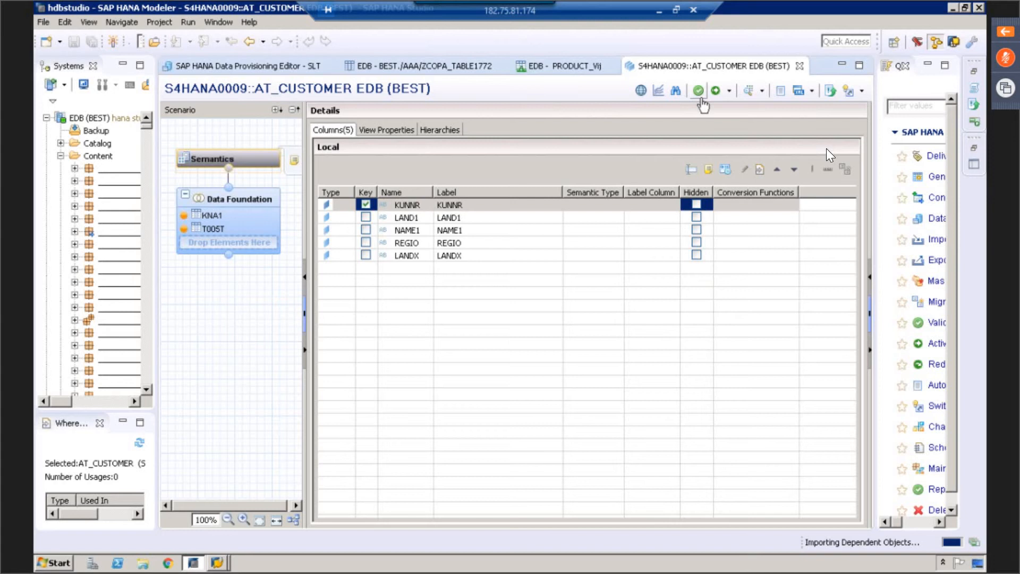
pyautogui.click(712, 92)
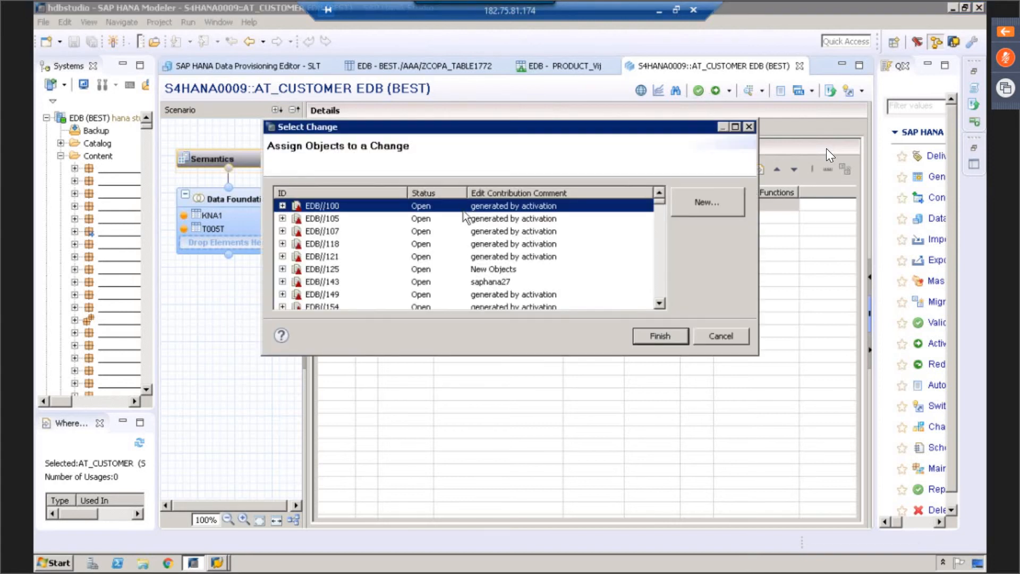
pyautogui.click(660, 336)
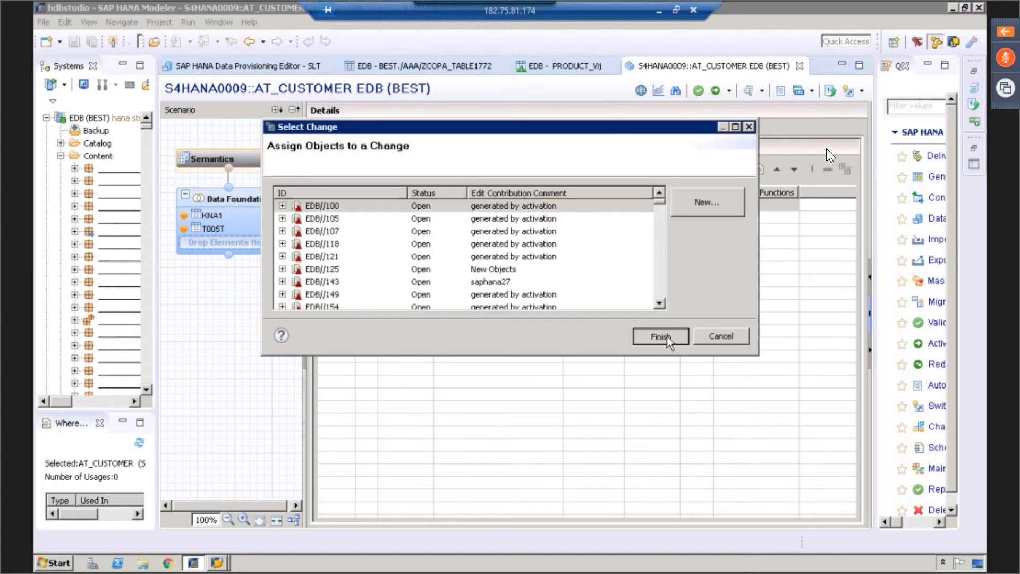
# Preview the attribute view's raw data and reorder its columns as KUNNR, NAME1, LAND1, LANDX, REGIO to examine the customer rows.
pyautogui.click(749, 95)
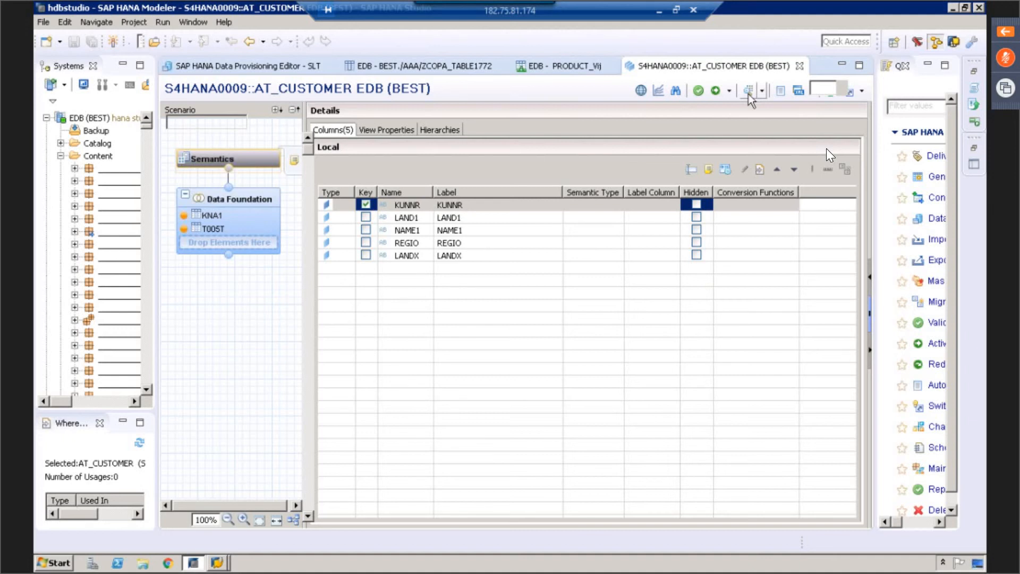
pyautogui.click(748, 90)
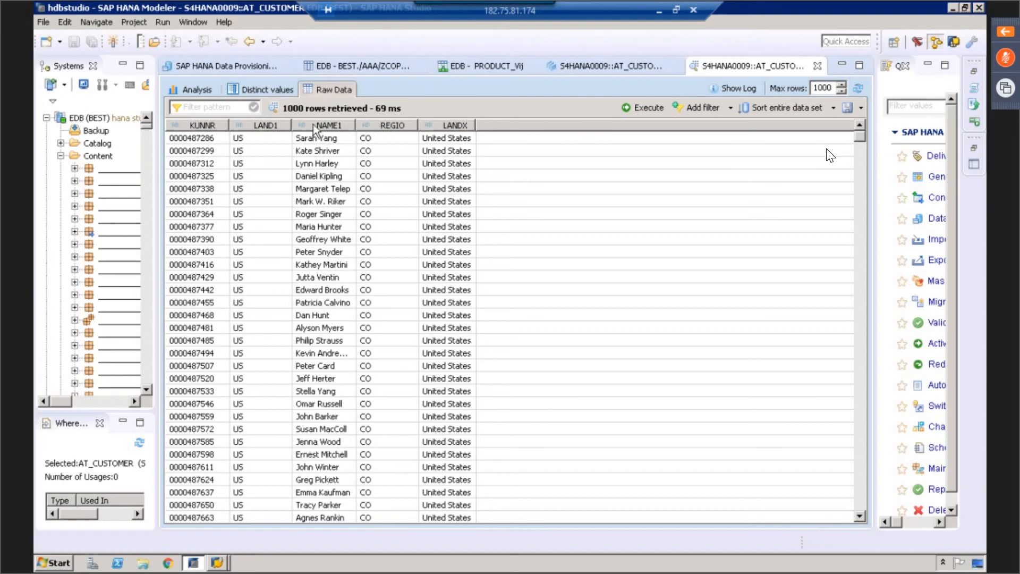
pyautogui.moveTo(443, 125); pyautogui.dragTo(243, 129)
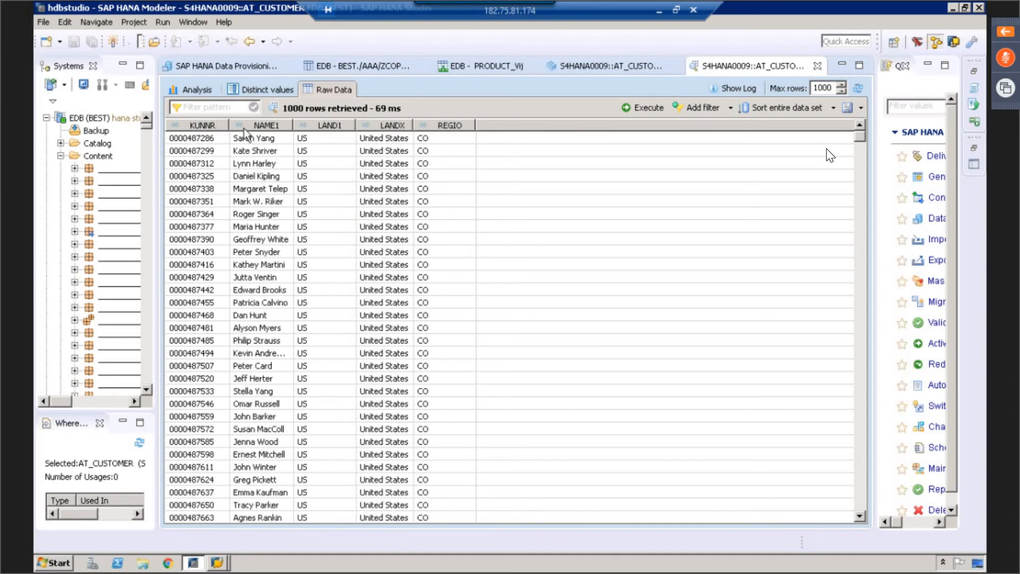
pyautogui.click(196, 139)
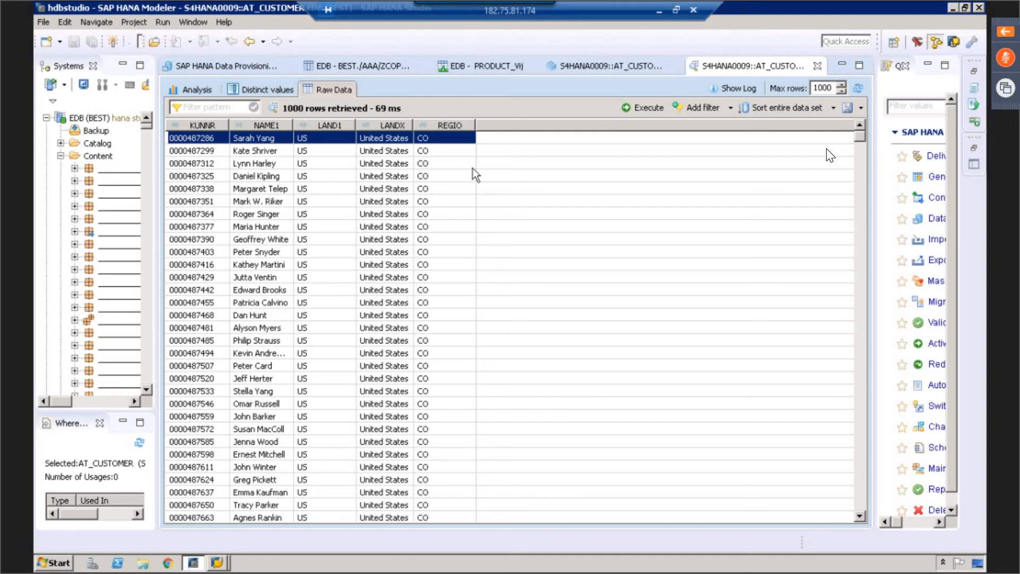
# Switch to Paint and review the SAP-to-HANA SLT replication diagram and the HANA Studio structure diagram.
pyautogui.click(658, 15)
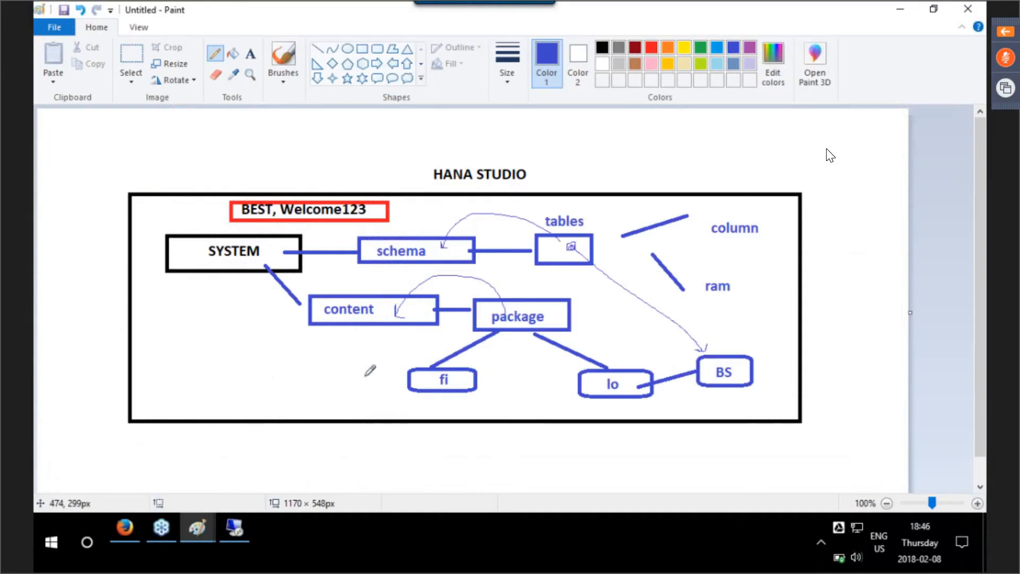
pyautogui.click(203, 531)
pyautogui.click(143, 476)
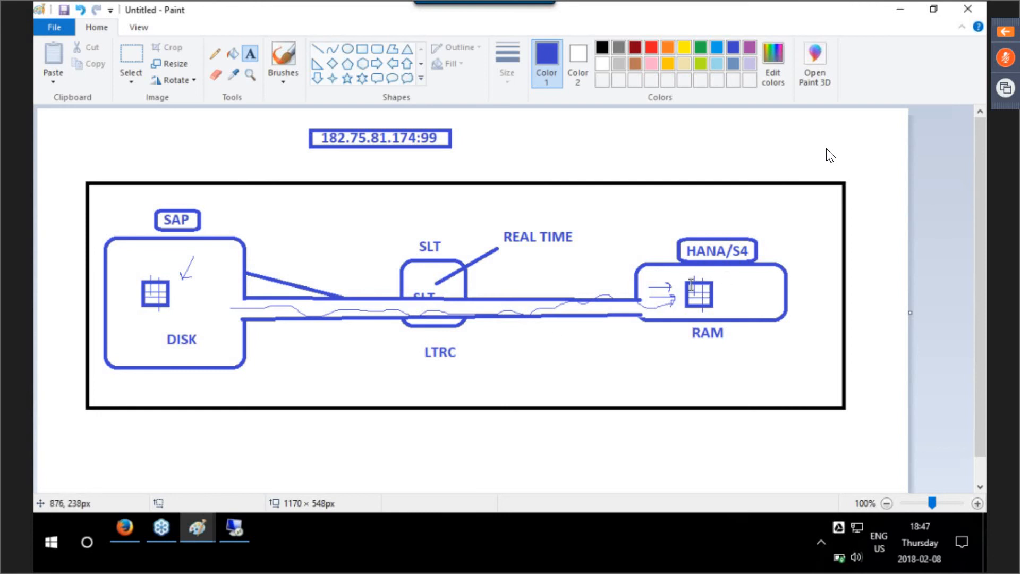
pyautogui.moveTo(197, 527)
pyautogui.click(276, 477)
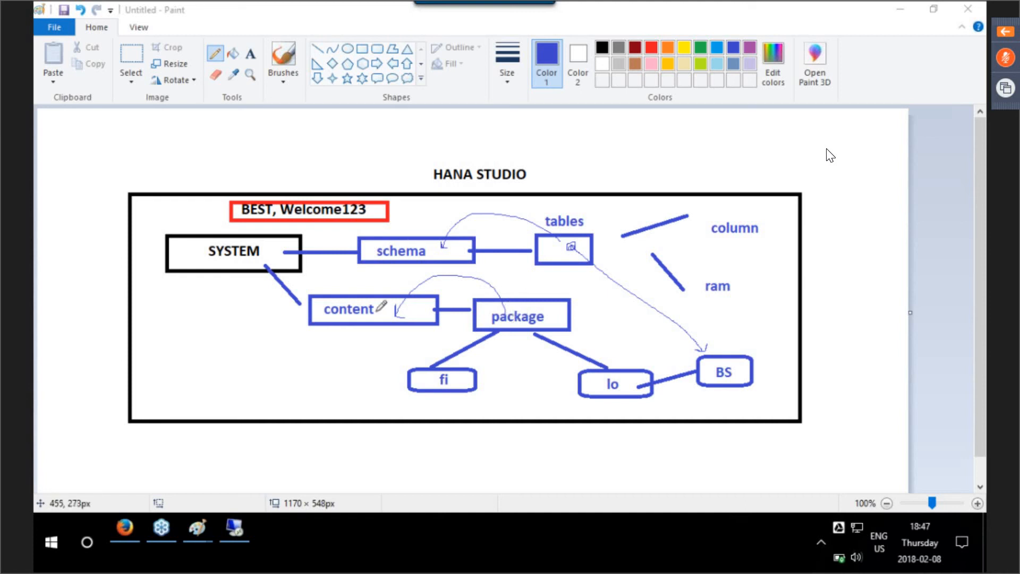
# Switch back to SAP HANA Studio and review the new package form under Content, closing it without creating a package.
pyautogui.click(244, 528)
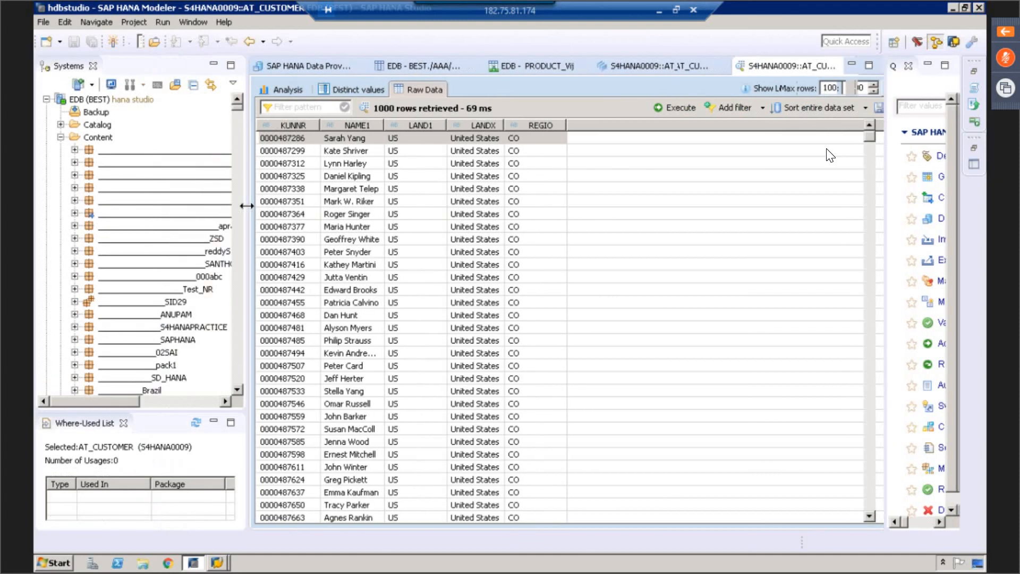
pyautogui.moveTo(246, 205); pyautogui.dragTo(328, 194)
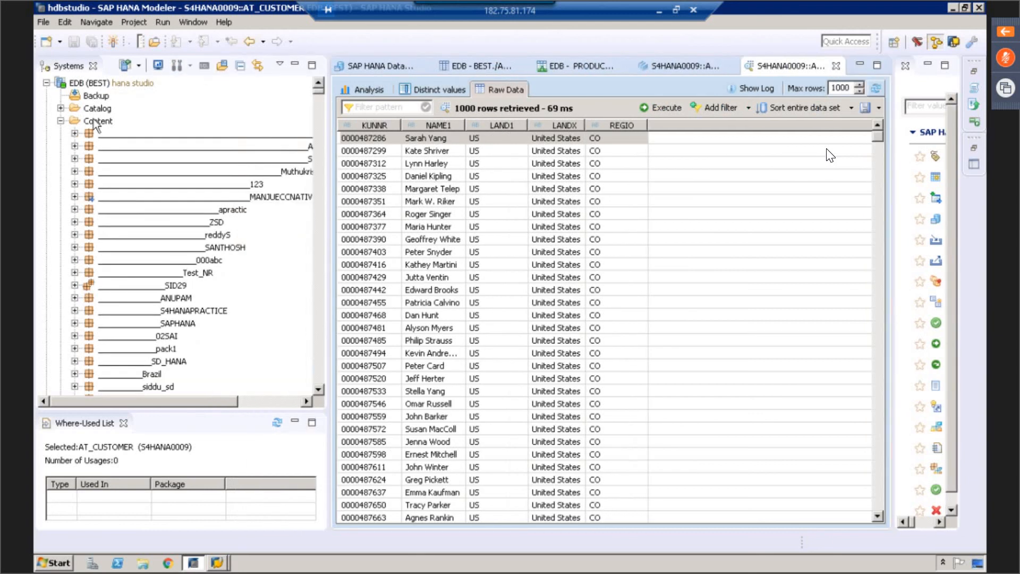
pyautogui.rightClick(95, 125)
pyautogui.moveTo(117, 126)
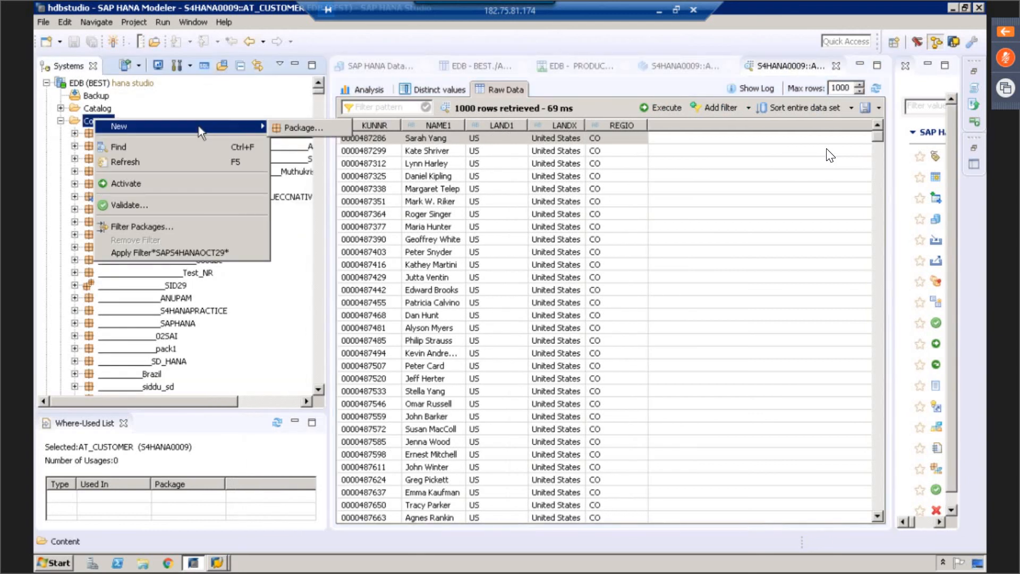
pyautogui.click(294, 128)
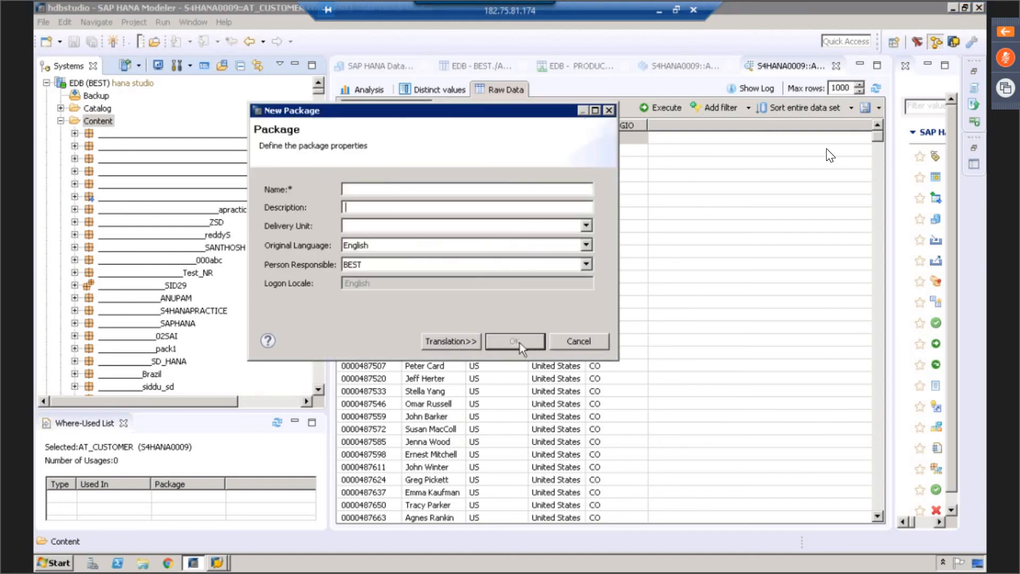
pyautogui.click(578, 341)
# Locate package S4HANA0009 under Content and expand it.
pyautogui.click(225, 212)
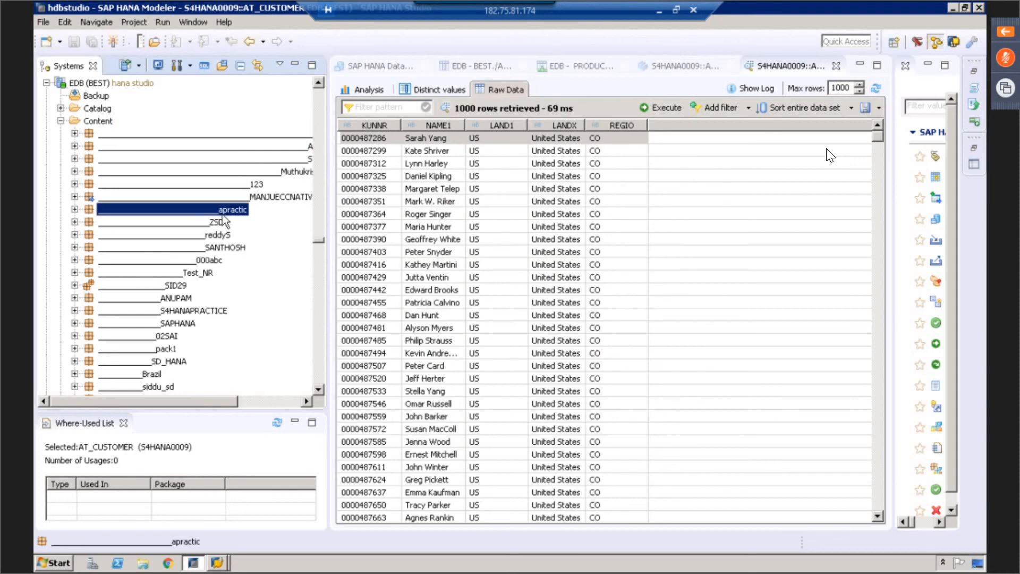
pyautogui.write('s4hana0')
pyautogui.click(319, 390)
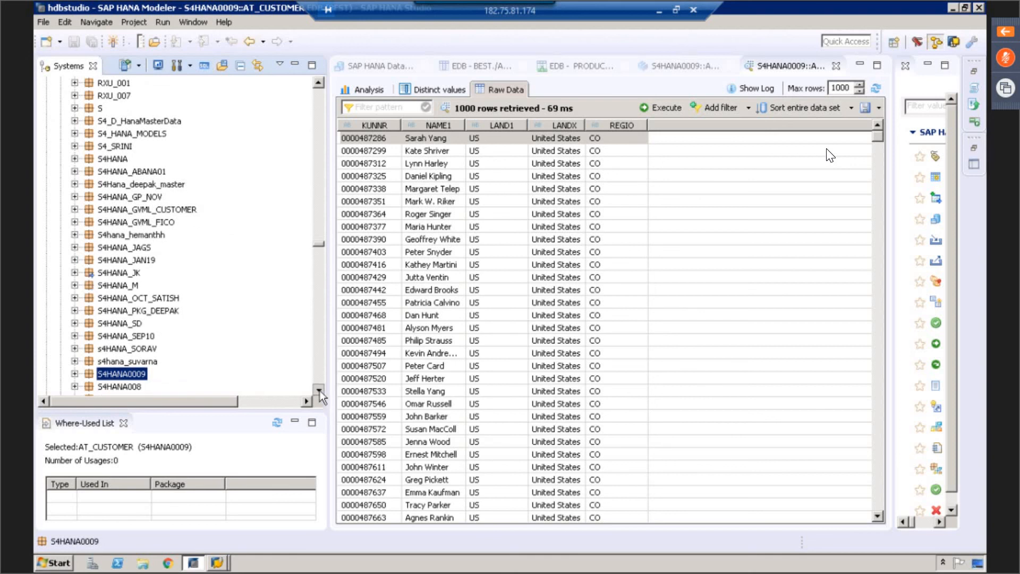
pyautogui.scroll(-3, 159, 318)
pyautogui.doubleClick(118, 260)
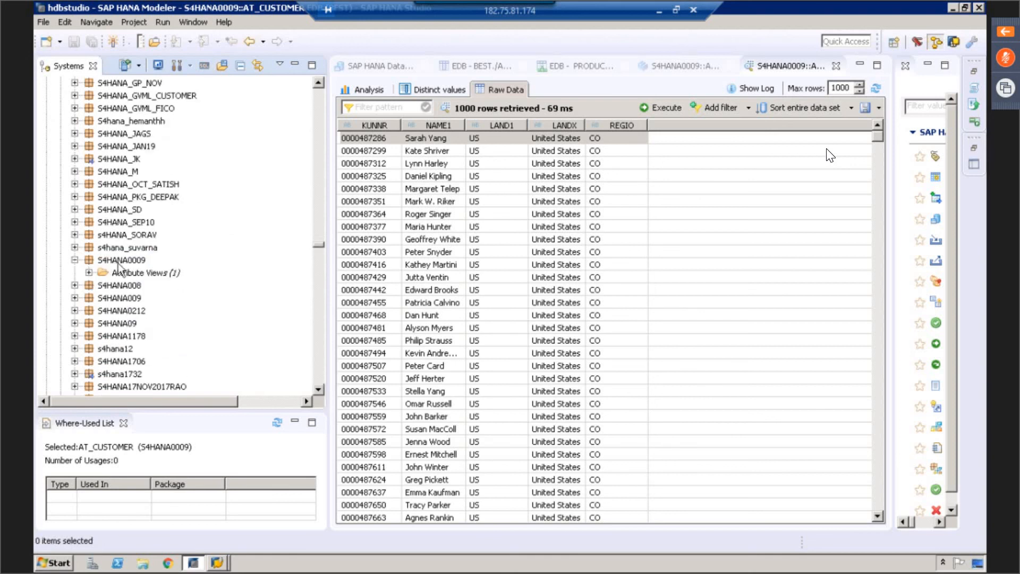
# Review the new attribute view form for package S4HANA0009, closing it without creating a view.
pyautogui.click(119, 260)
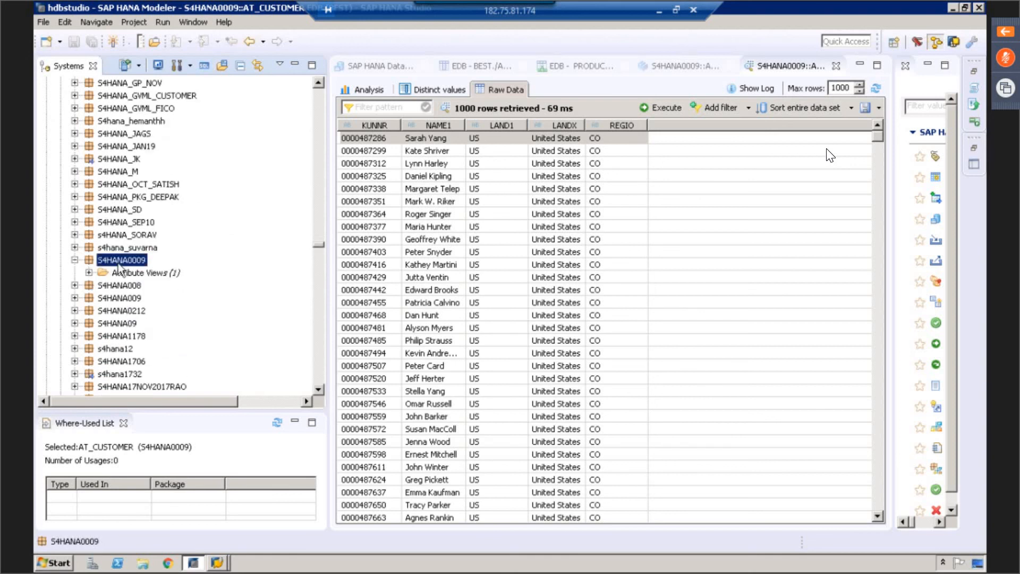
pyautogui.rightClick(118, 264)
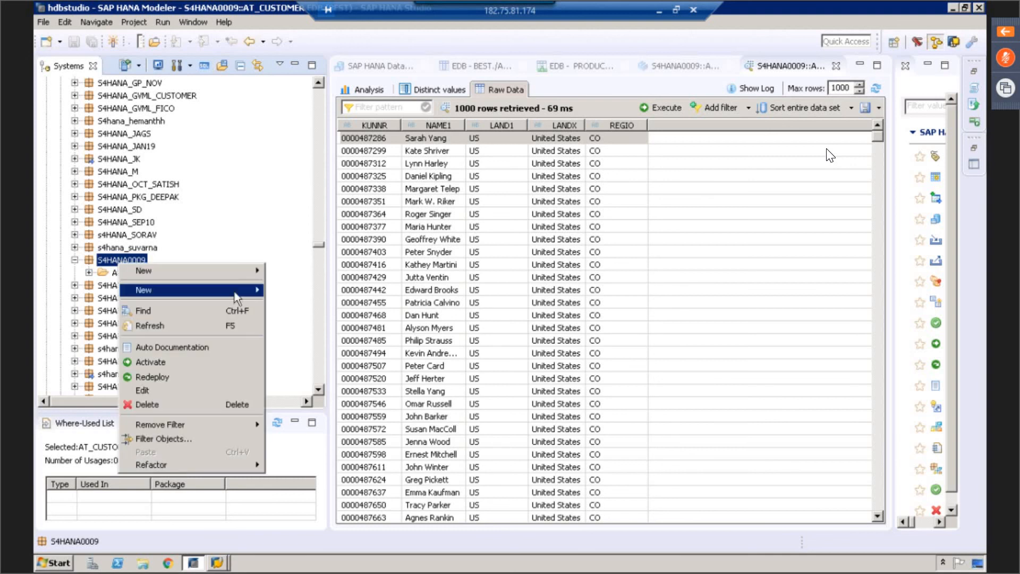
pyautogui.moveTo(237, 296)
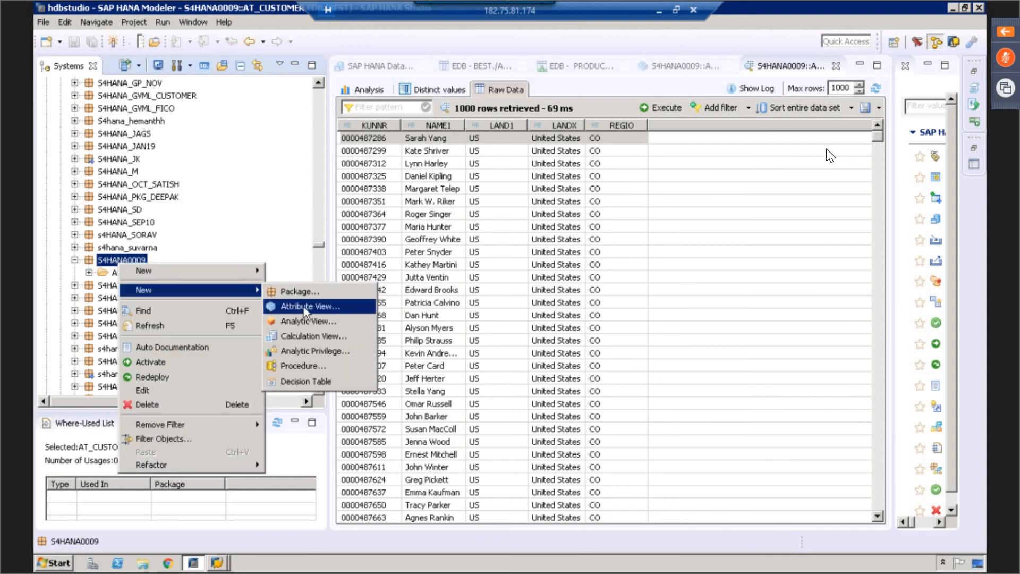
pyautogui.click(305, 307)
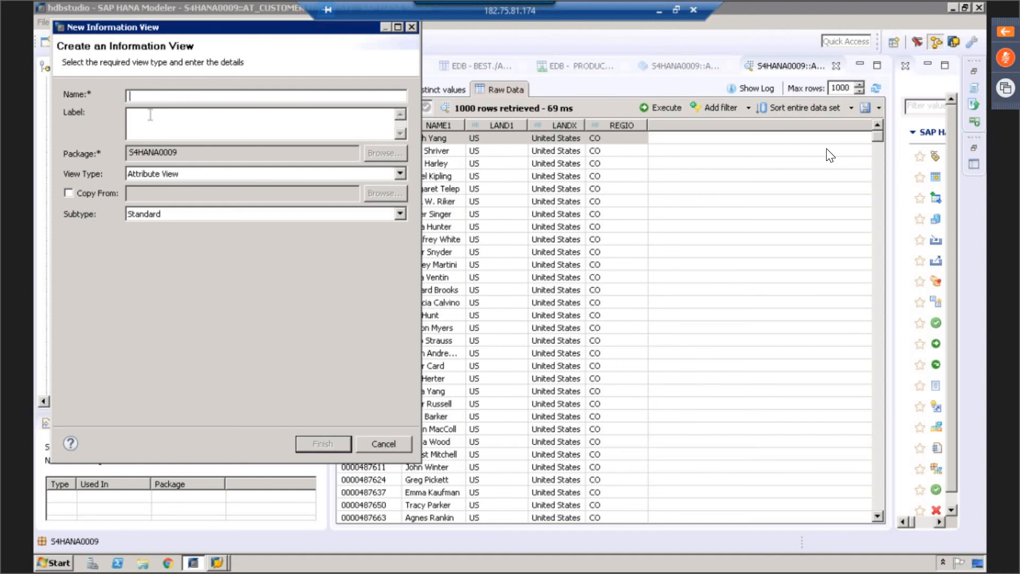
pyautogui.click(384, 445)
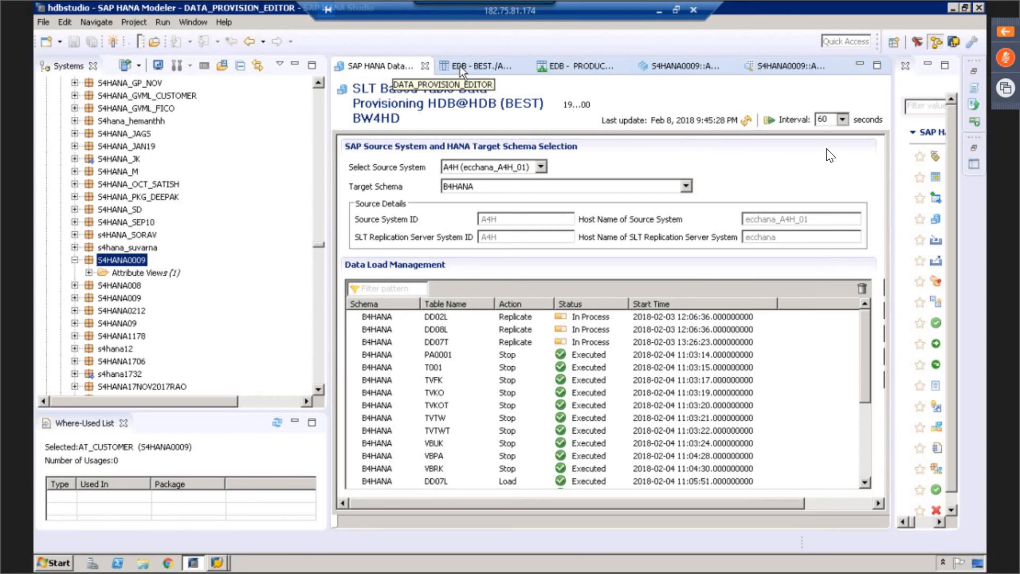
# Return to the AT_CUSTOMER view's Data Foundation and examine the properties of the join between KNA1 and T005T.
pyautogui.click(684, 66)
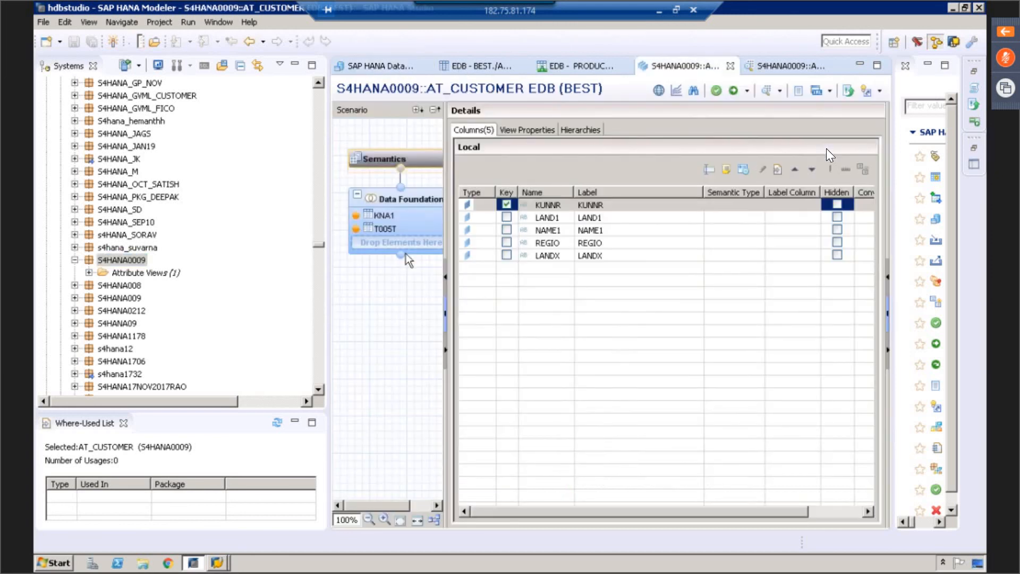
pyautogui.moveTo(327, 224); pyautogui.dragTo(210, 225)
pyautogui.click(298, 202)
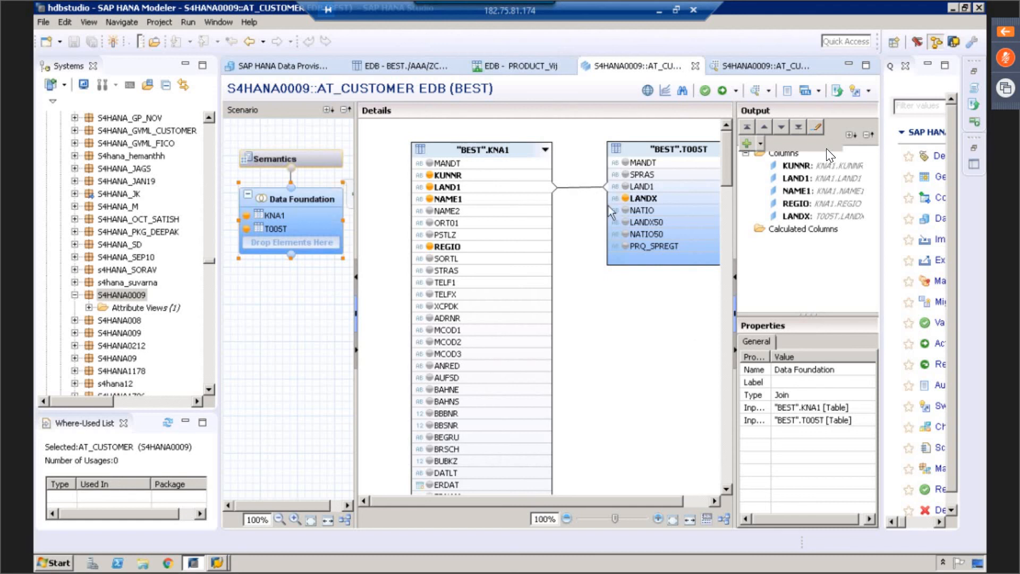
pyautogui.click(583, 187)
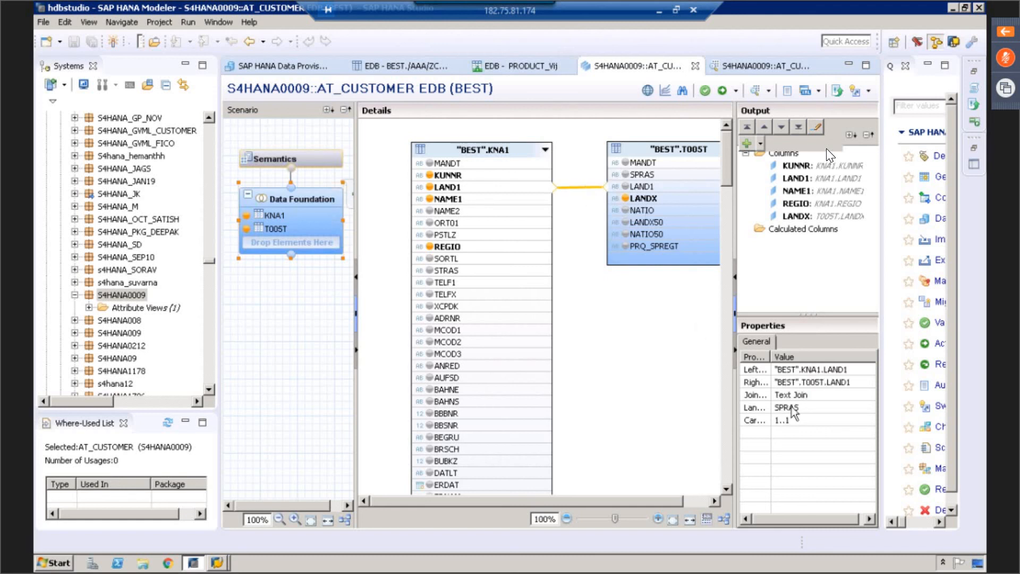